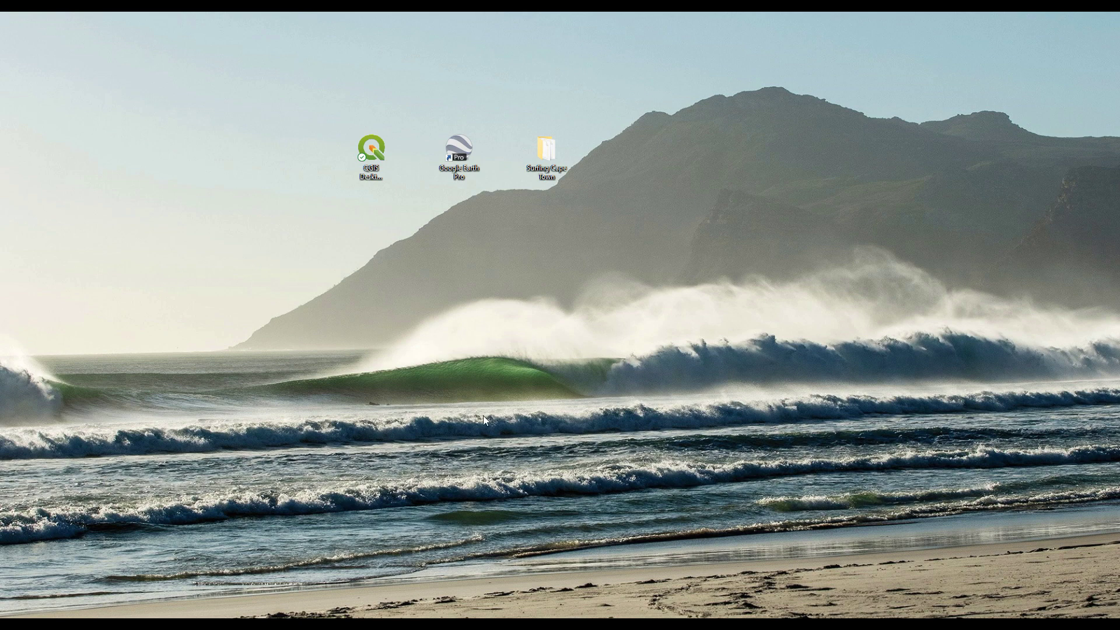
# - Browse into the Surfing Cape Town folder's IMAGES subfolder, then minimise the folder window
pyautogui.moveTo(213, 624)
pyautogui.doubleClick(547, 142)
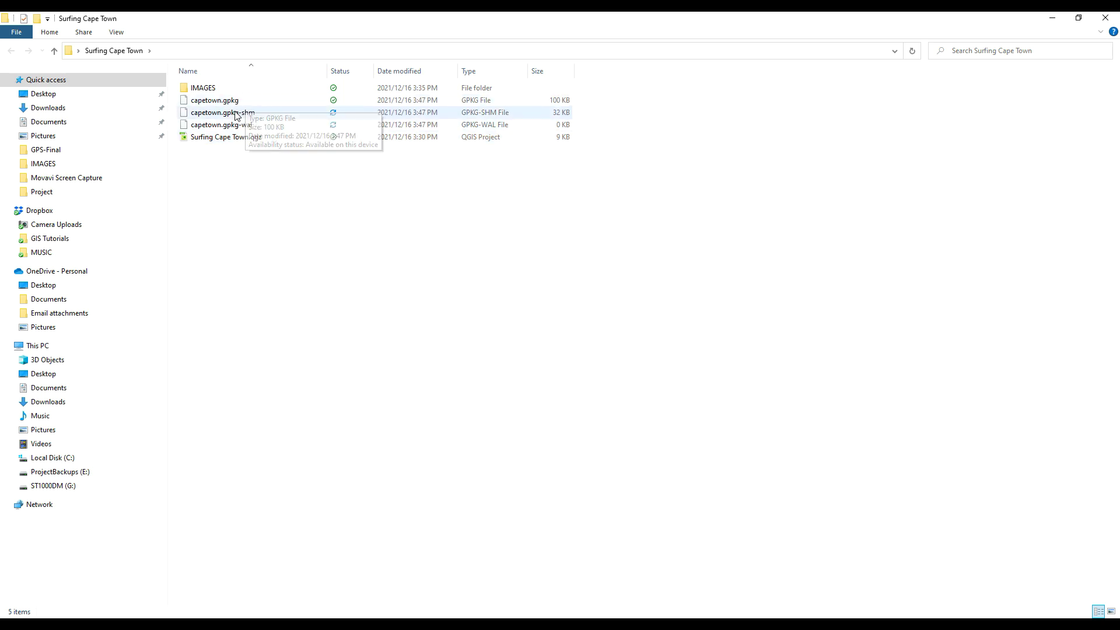
pyautogui.doubleClick(214, 89)
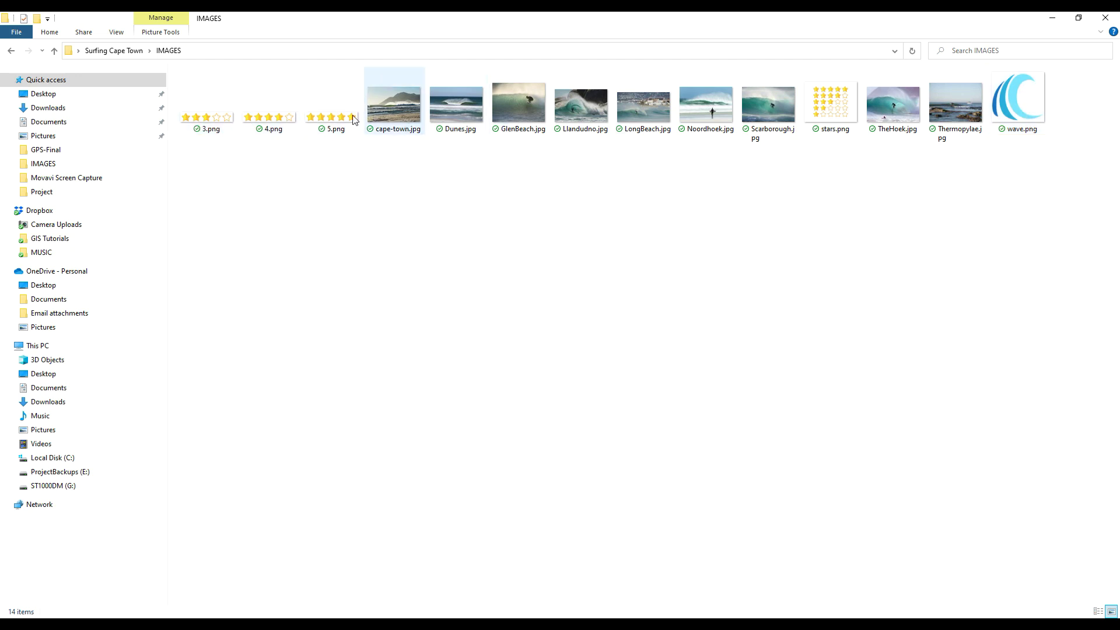
pyautogui.click(1055, 20)
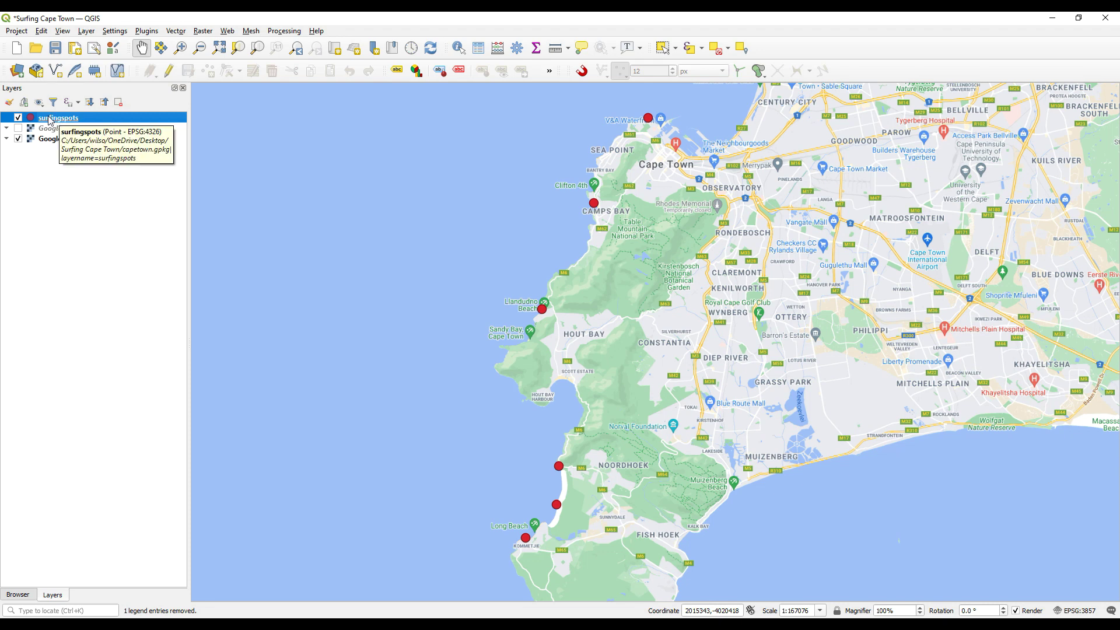
# - Apply the Favorites shield disability symbol to surfingspots and inspect its two SVG Marker layers
pyautogui.click(9, 103)
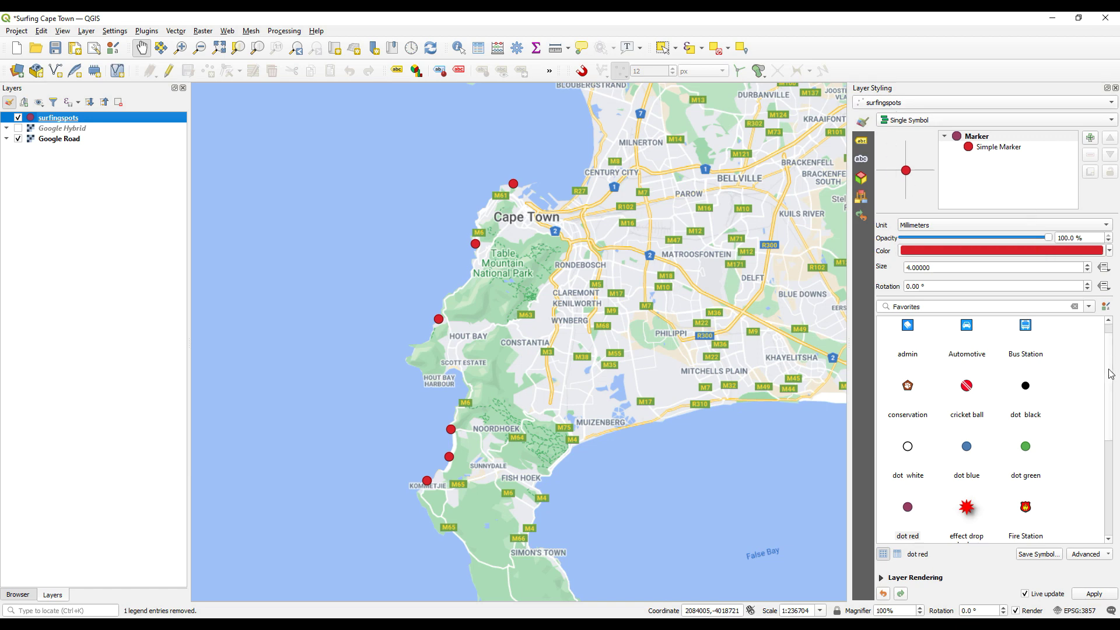
pyautogui.moveTo(1108, 369); pyautogui.dragTo(1115, 438)
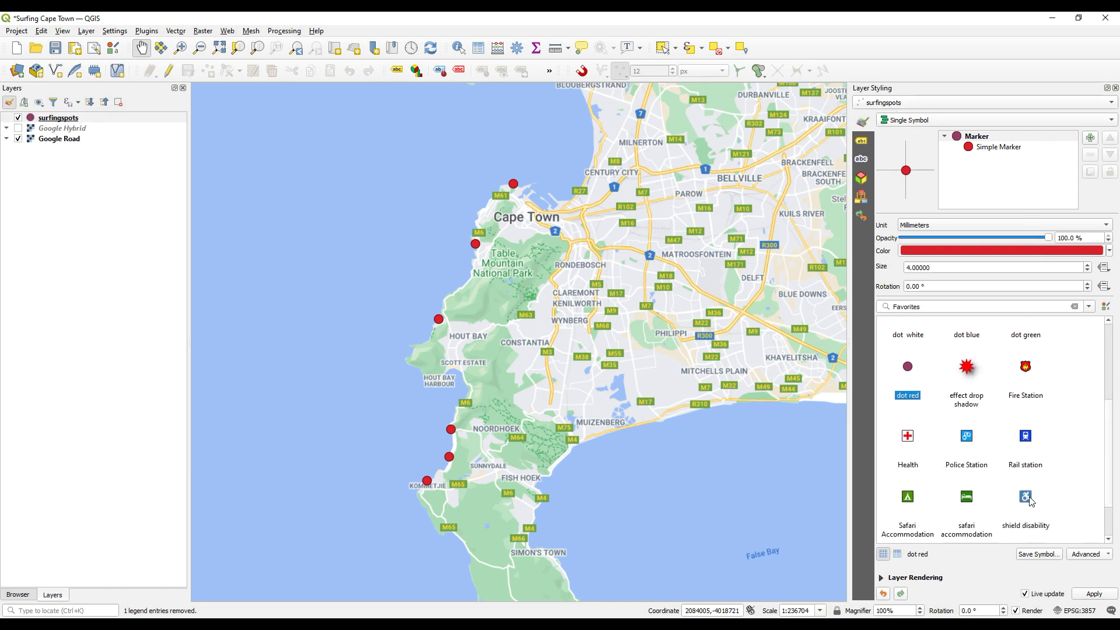
pyautogui.moveTo(1029, 500)
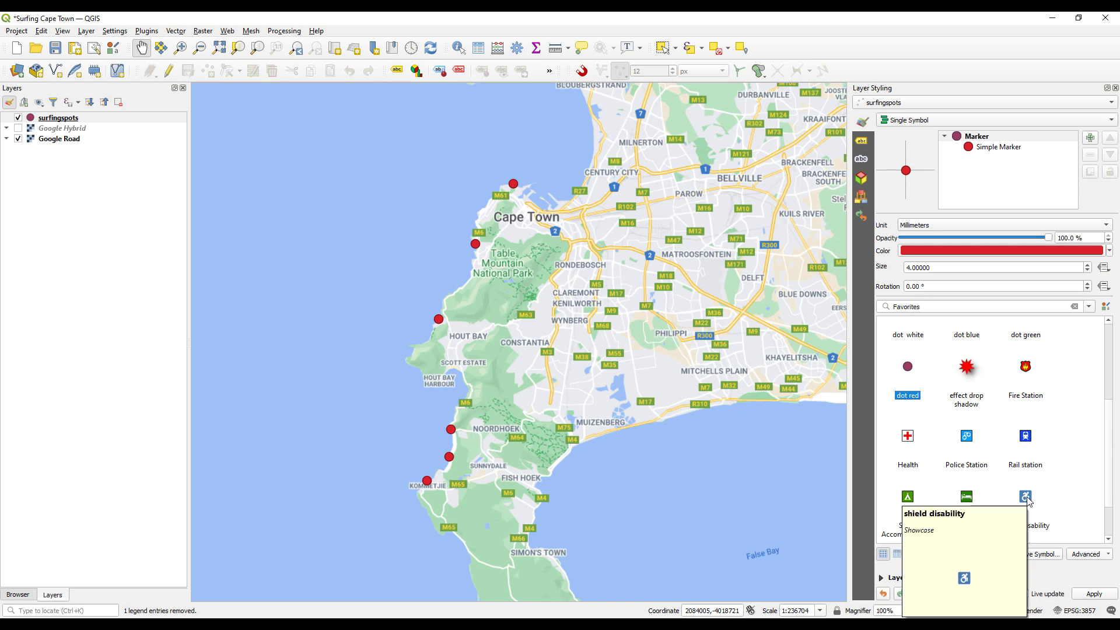
pyautogui.click(1026, 497)
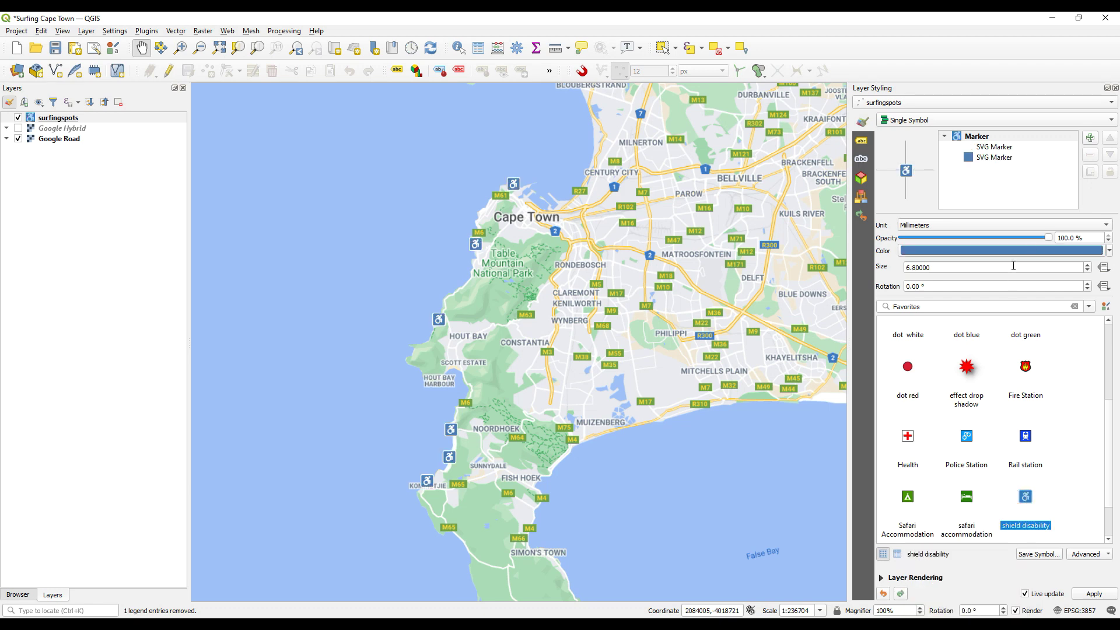
pyautogui.click(1007, 148)
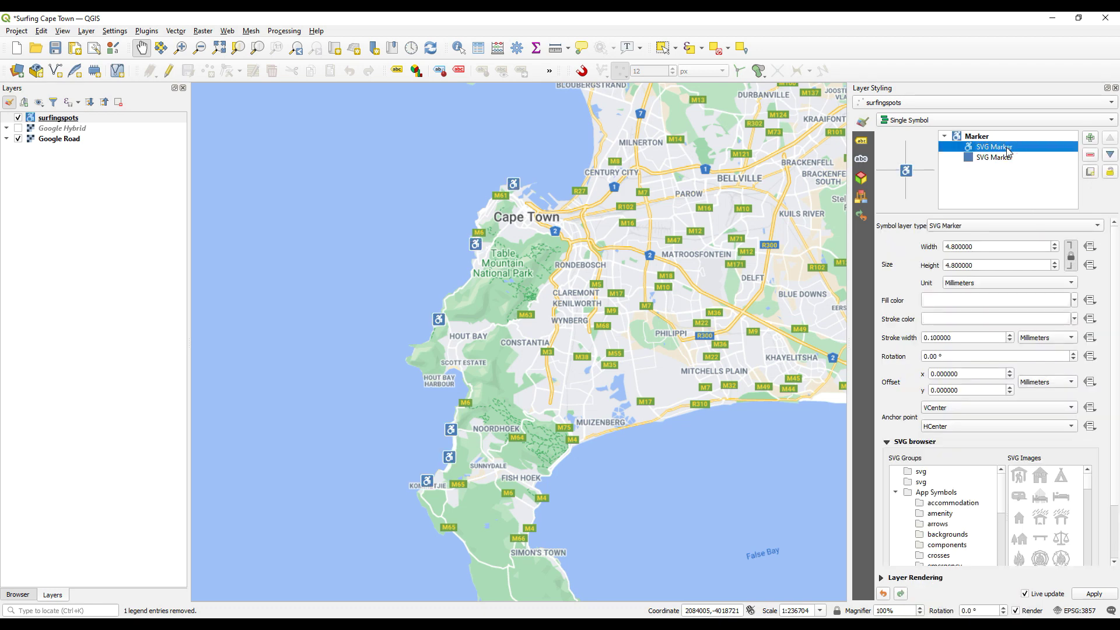
pyautogui.click(973, 161)
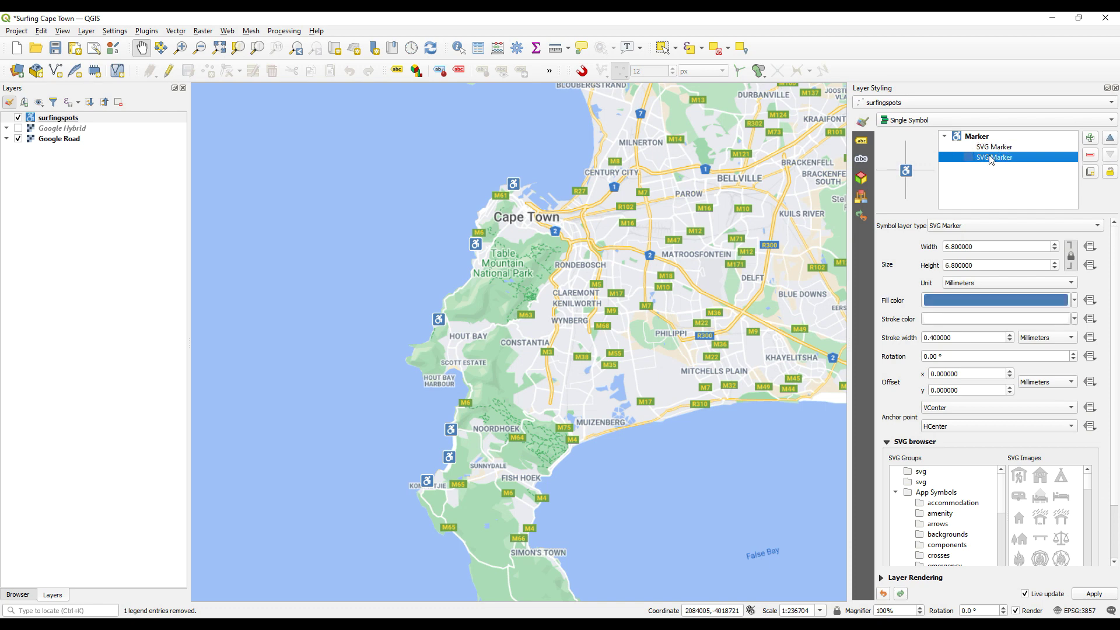
pyautogui.click(991, 148)
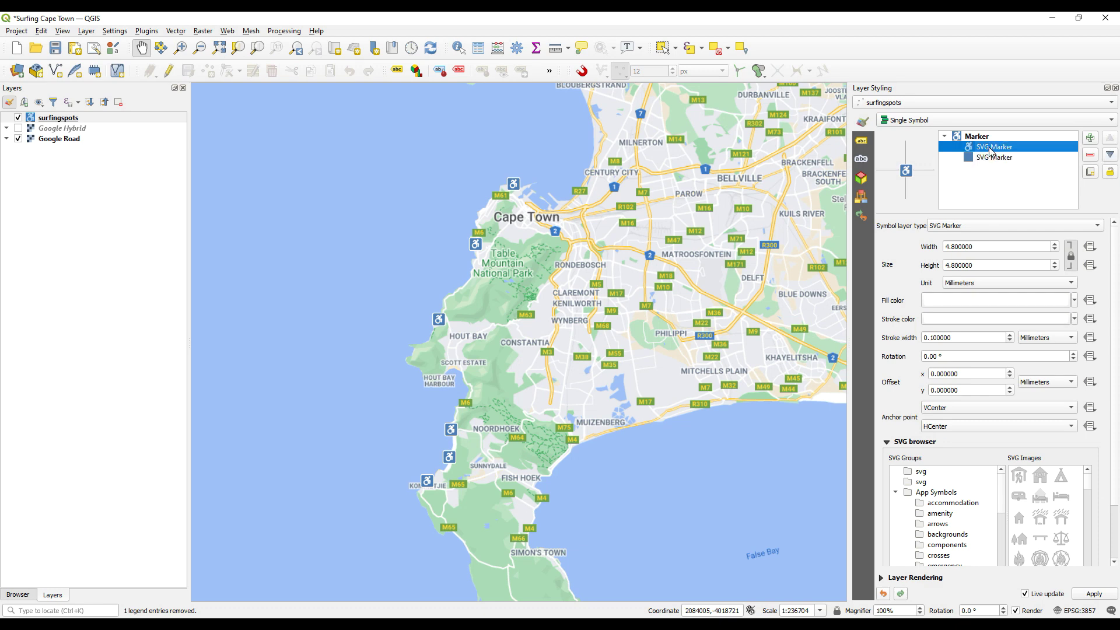
# - Turn the upper symbol layer into a Raster Image Marker using IMAGES/wave.png
pyautogui.click(1098, 228)
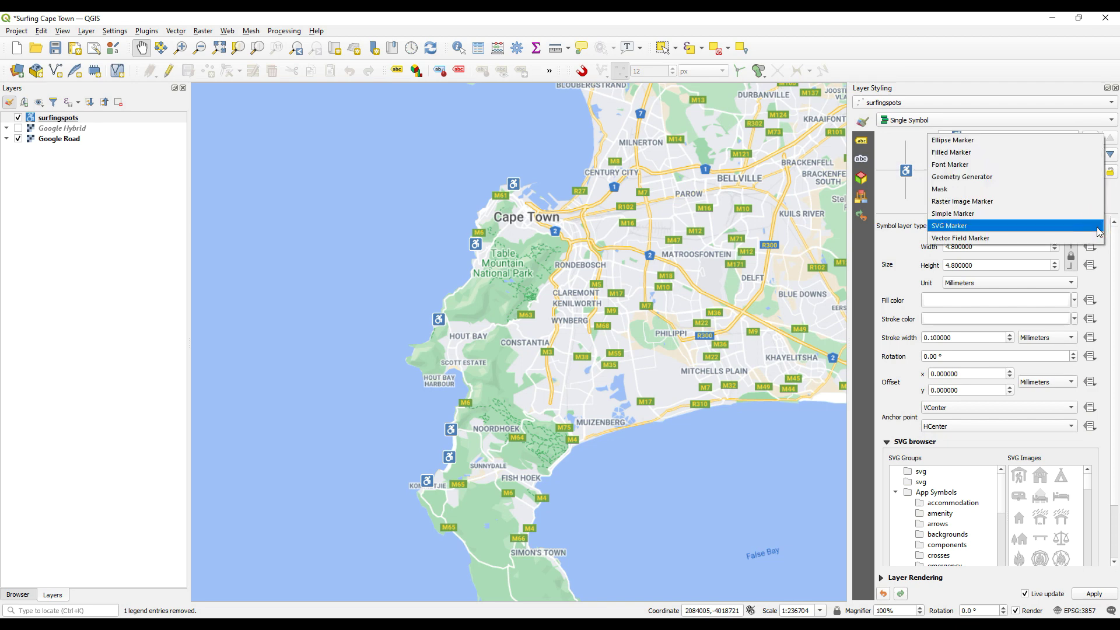
pyautogui.click(1001, 201)
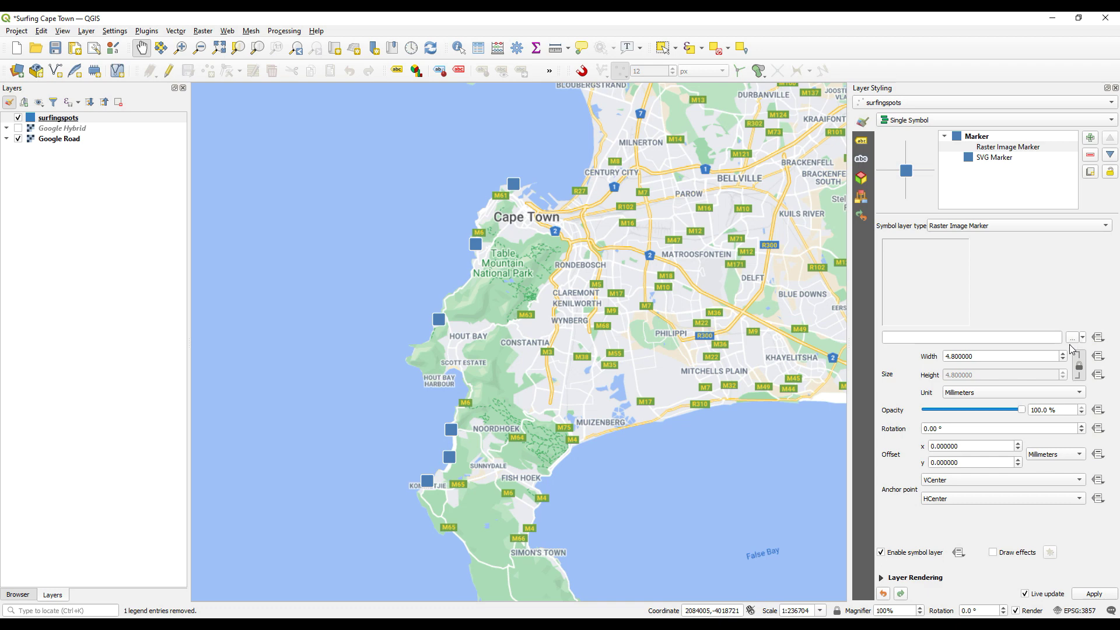
pyautogui.click(1073, 340)
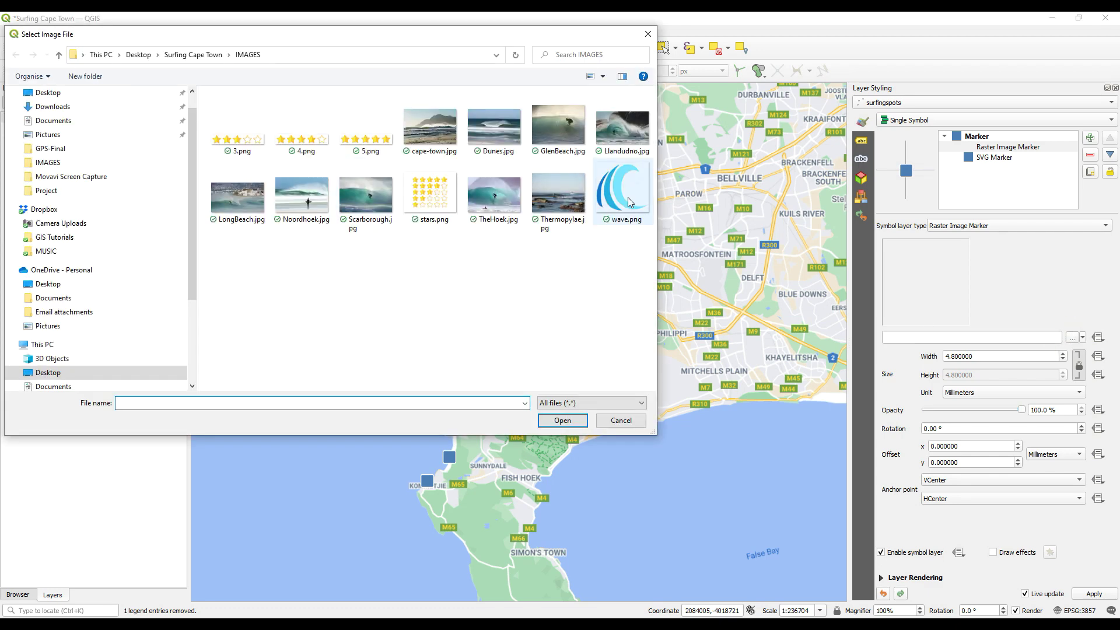
pyautogui.click(629, 202)
pyautogui.click(554, 419)
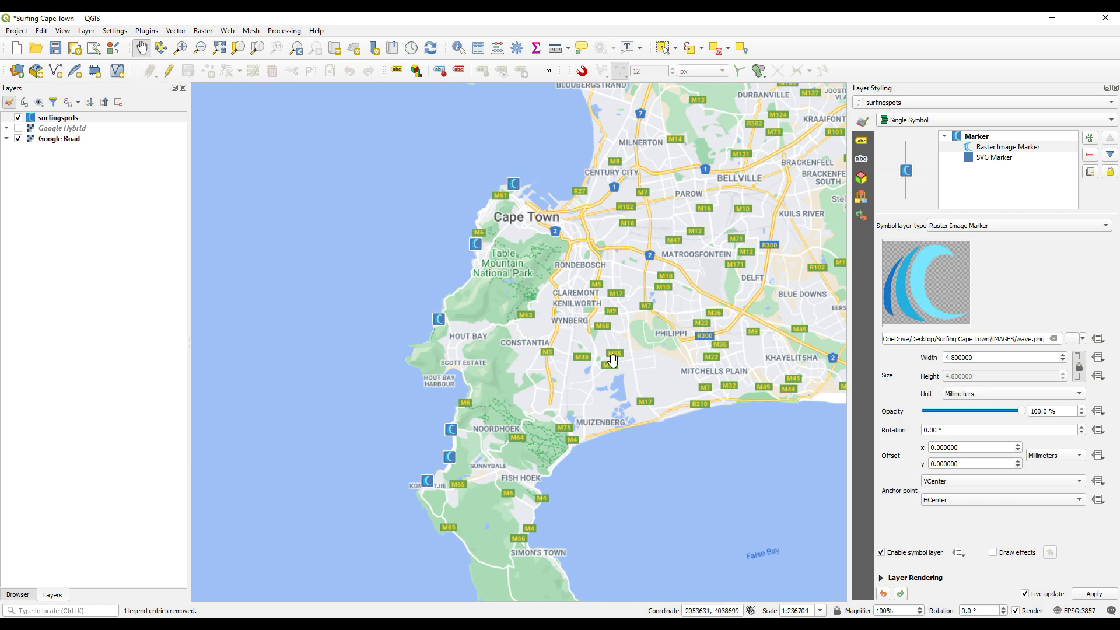
pyautogui.click(995, 158)
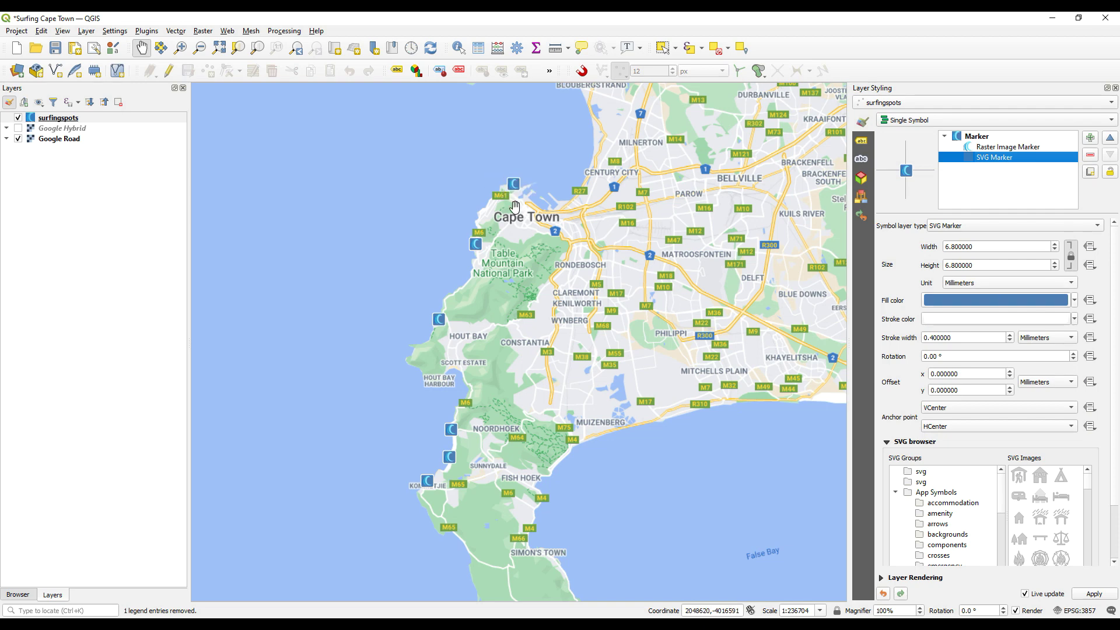
# - Set the SVG Marker background fill colour to the darker blue #345d98
pyautogui.click(1029, 301)
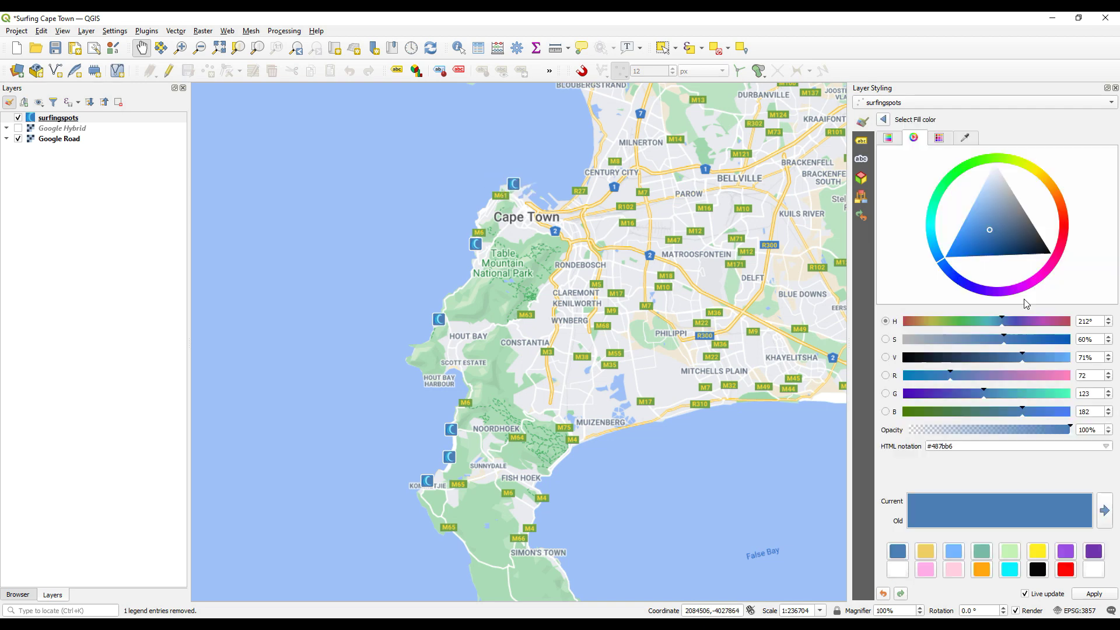
pyautogui.click(998, 239)
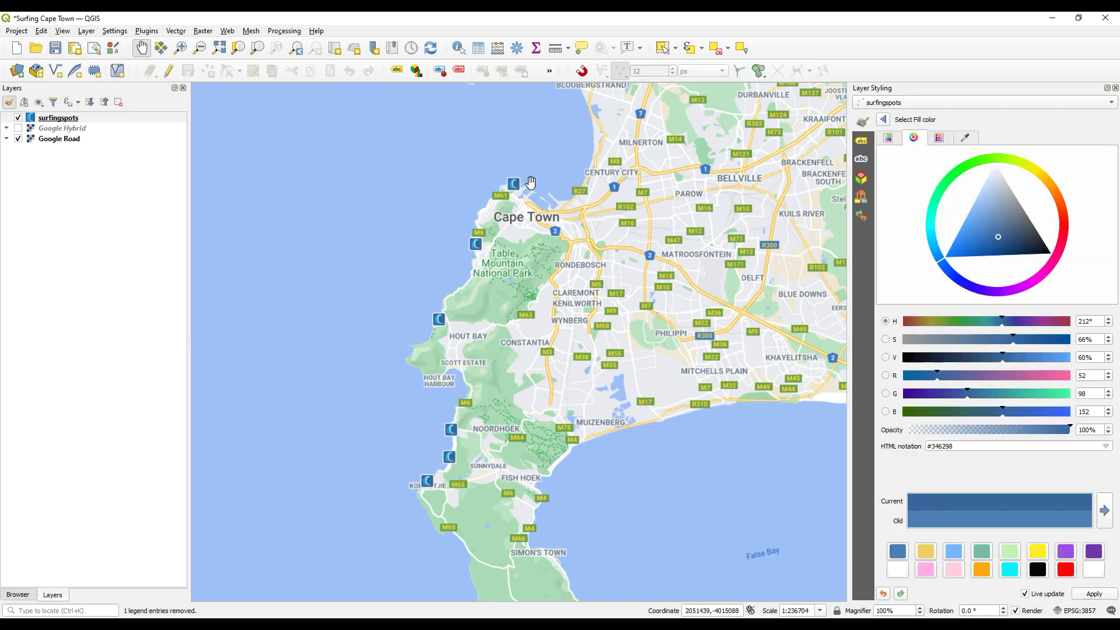
pyautogui.click(1069, 231)
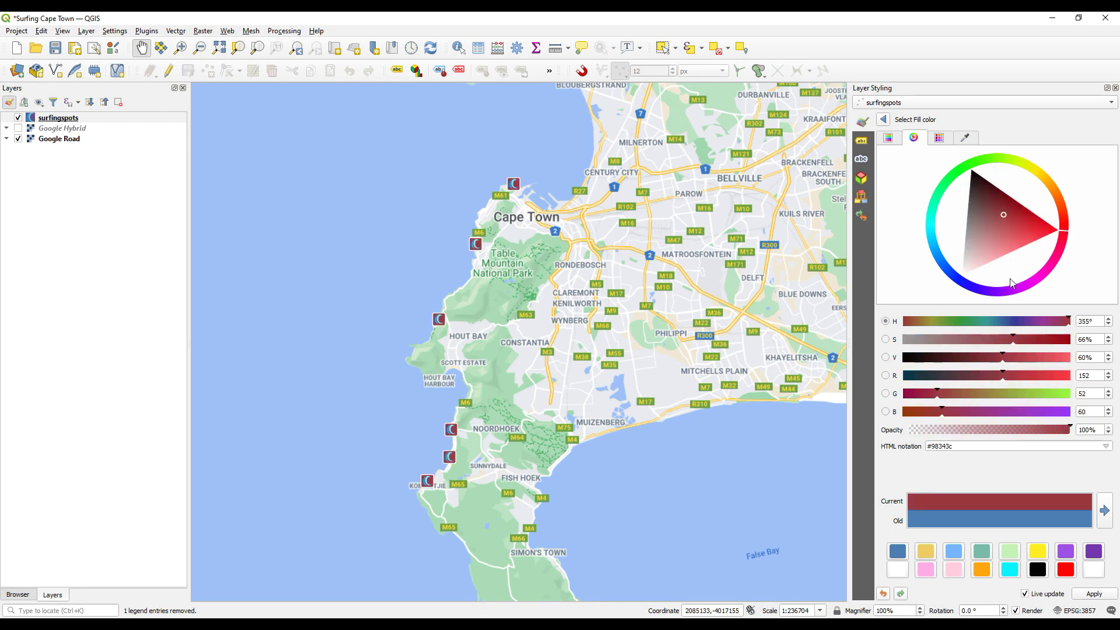
pyautogui.click(946, 273)
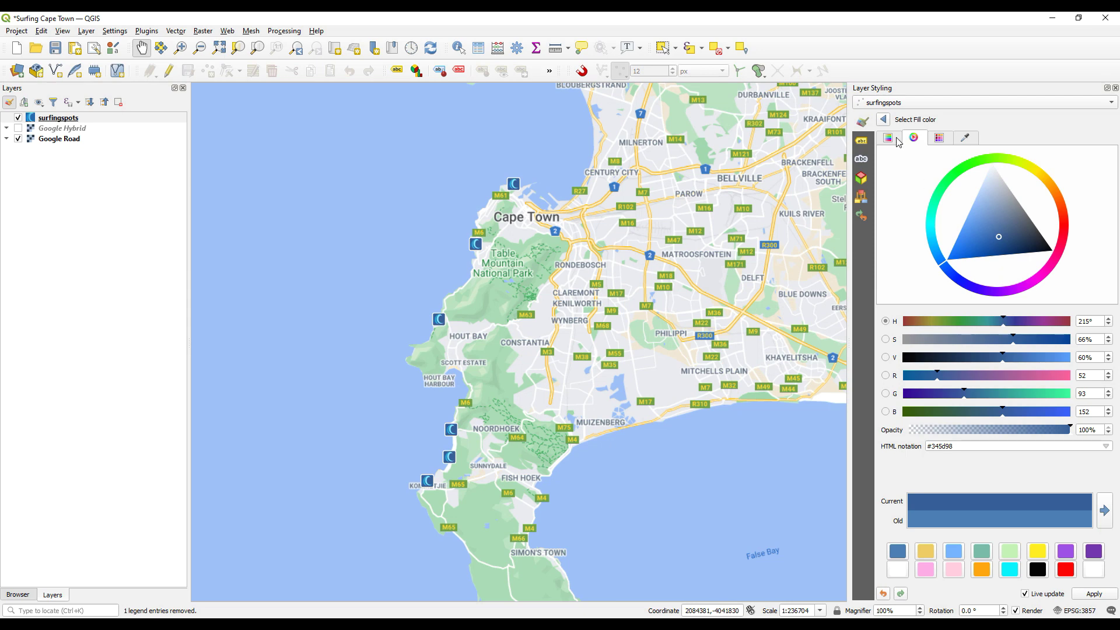
pyautogui.click(883, 119)
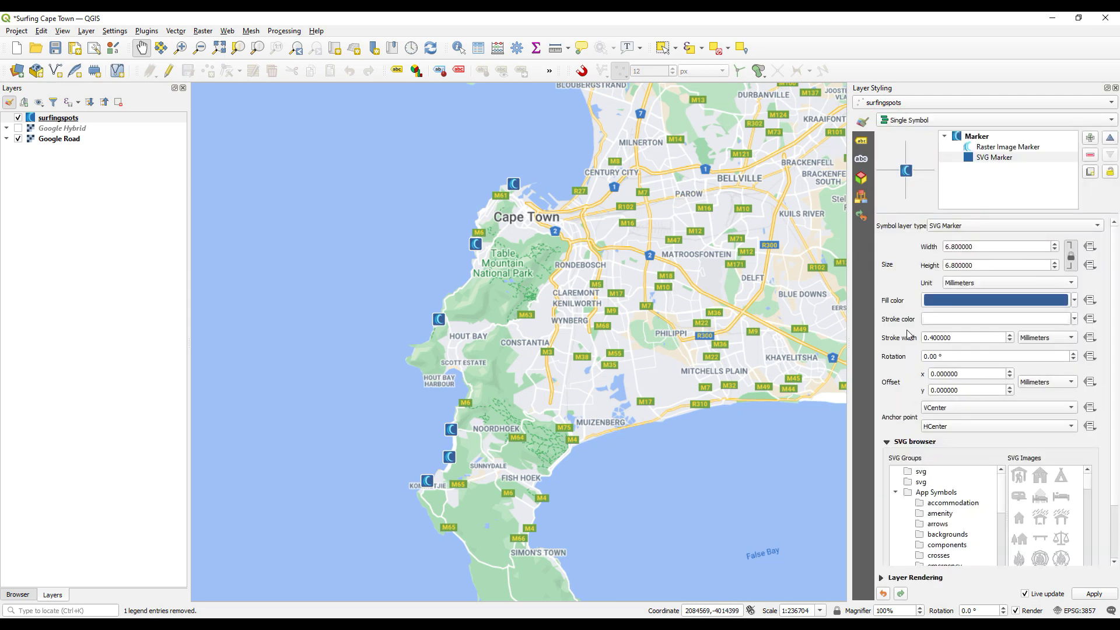
# - Turn on Single Labels from the name field with Draw text buffer enabled
pyautogui.click(862, 143)
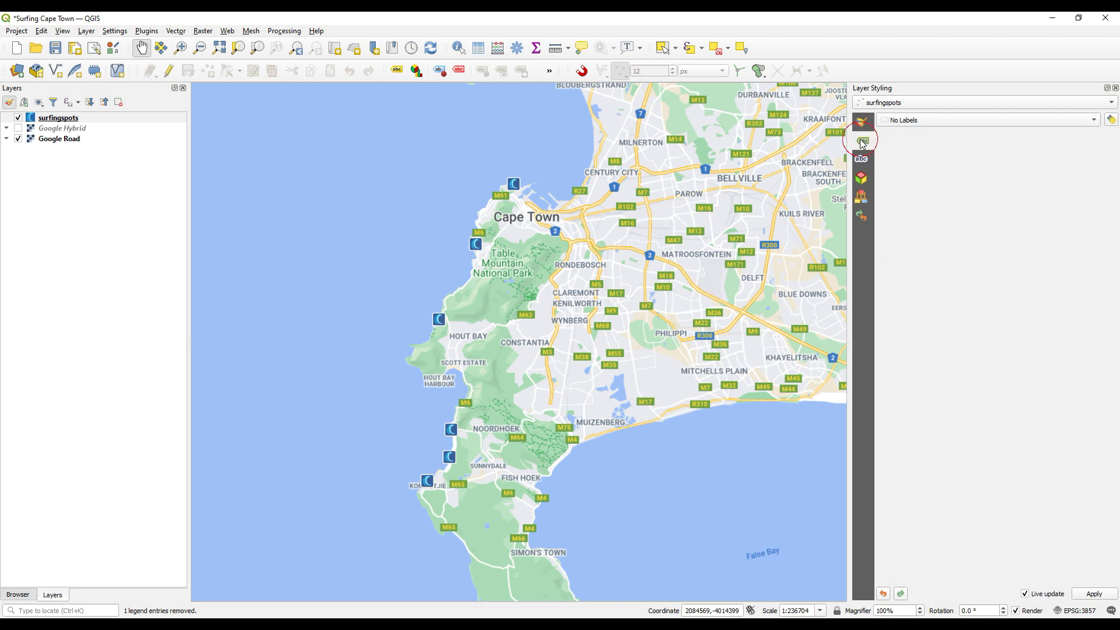
pyautogui.click(1077, 120)
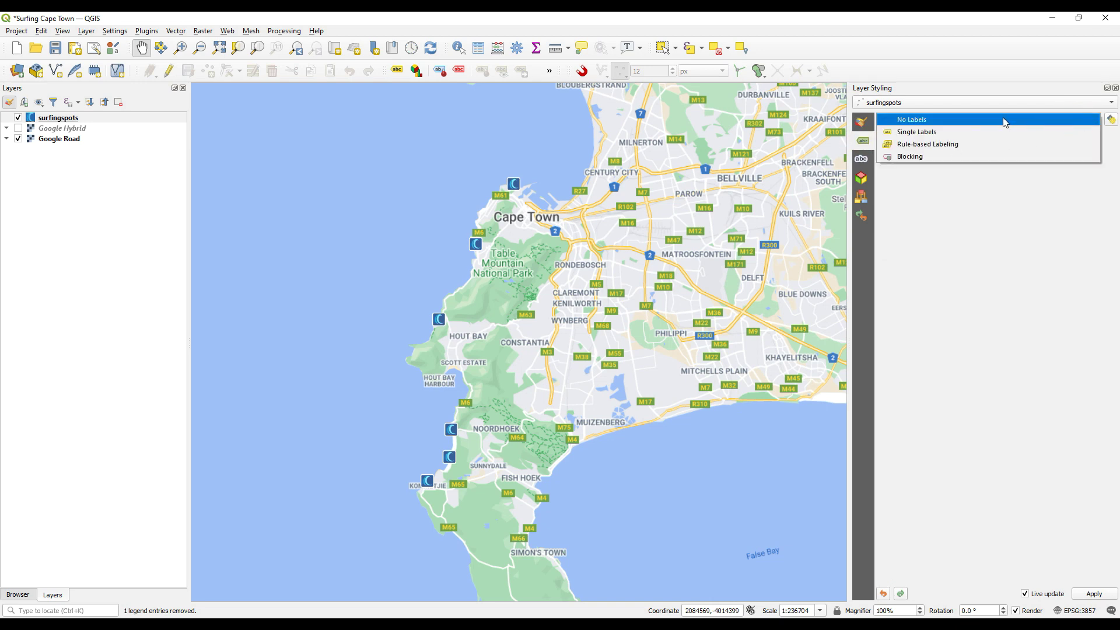
pyautogui.click(934, 133)
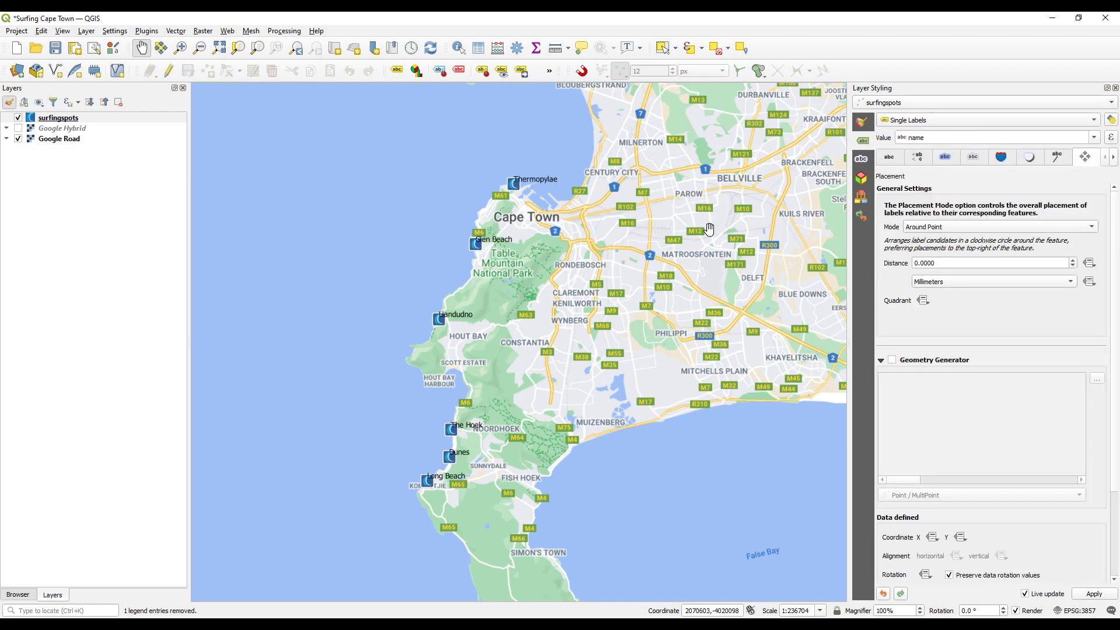
pyautogui.click(944, 158)
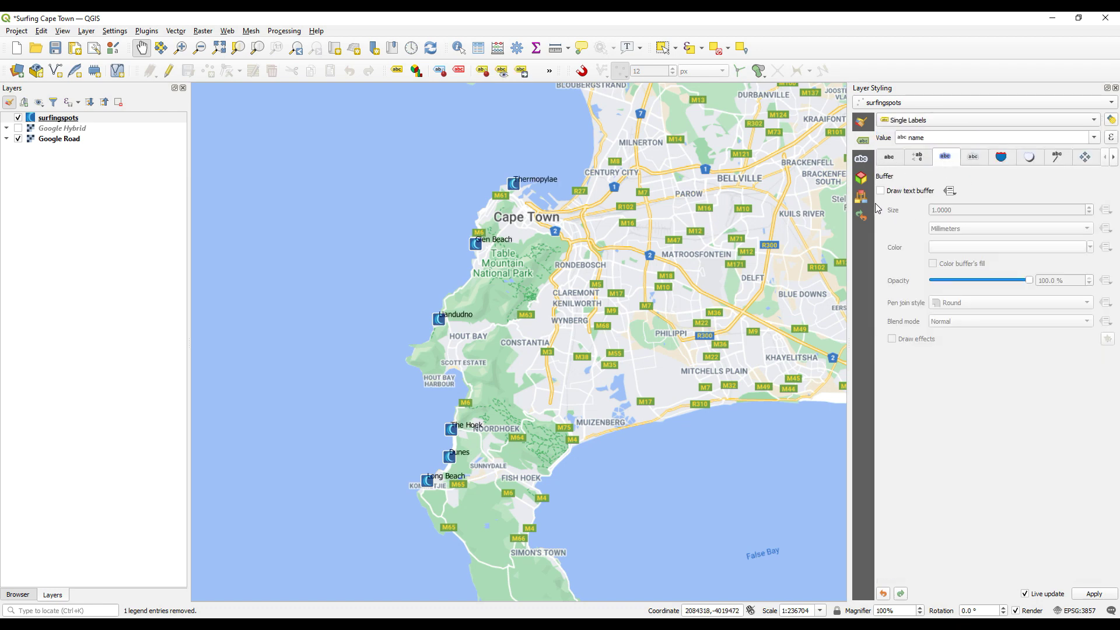
pyautogui.click(881, 191)
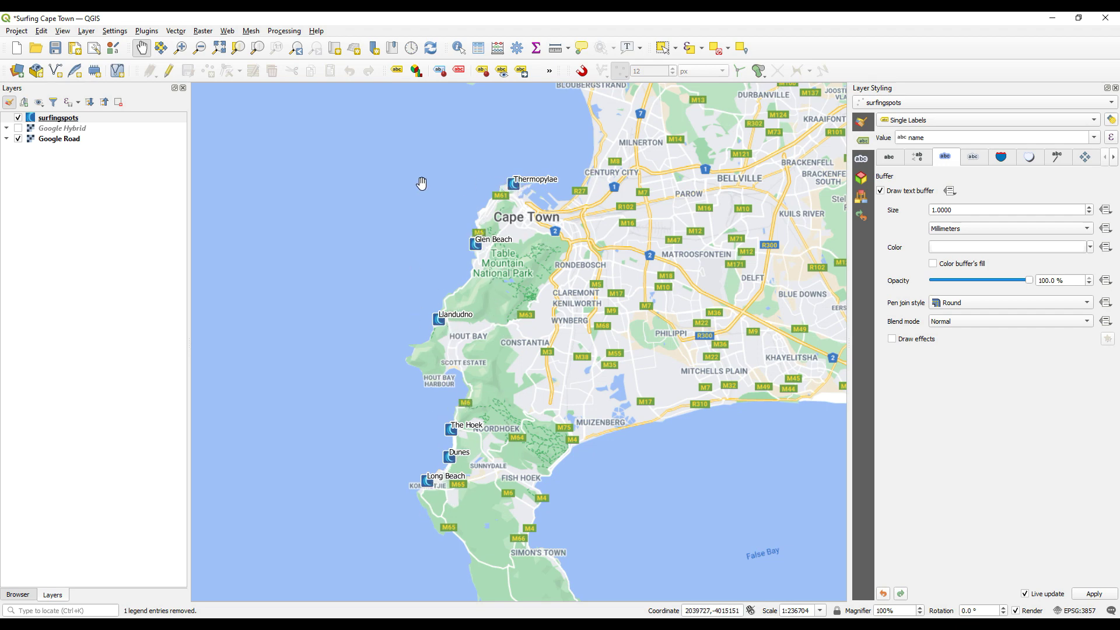
pyautogui.click(1085, 159)
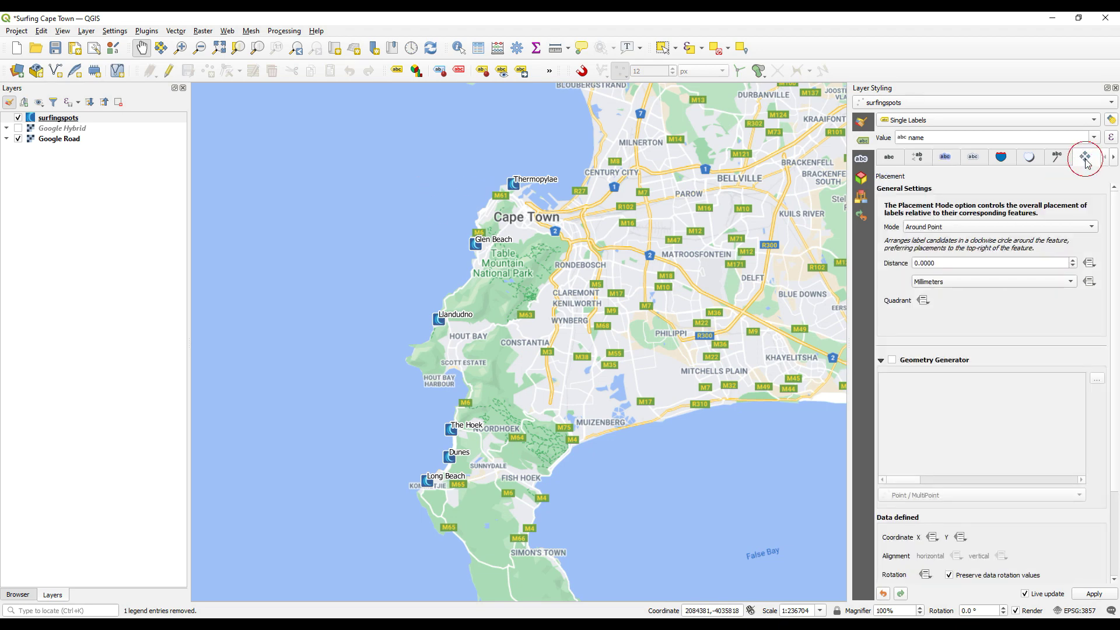
# - Place labels Offset from Point in the left-middle quadrant at -5 mm X, then close Layer Styling
pyautogui.click(950, 228)
pyautogui.click(958, 239)
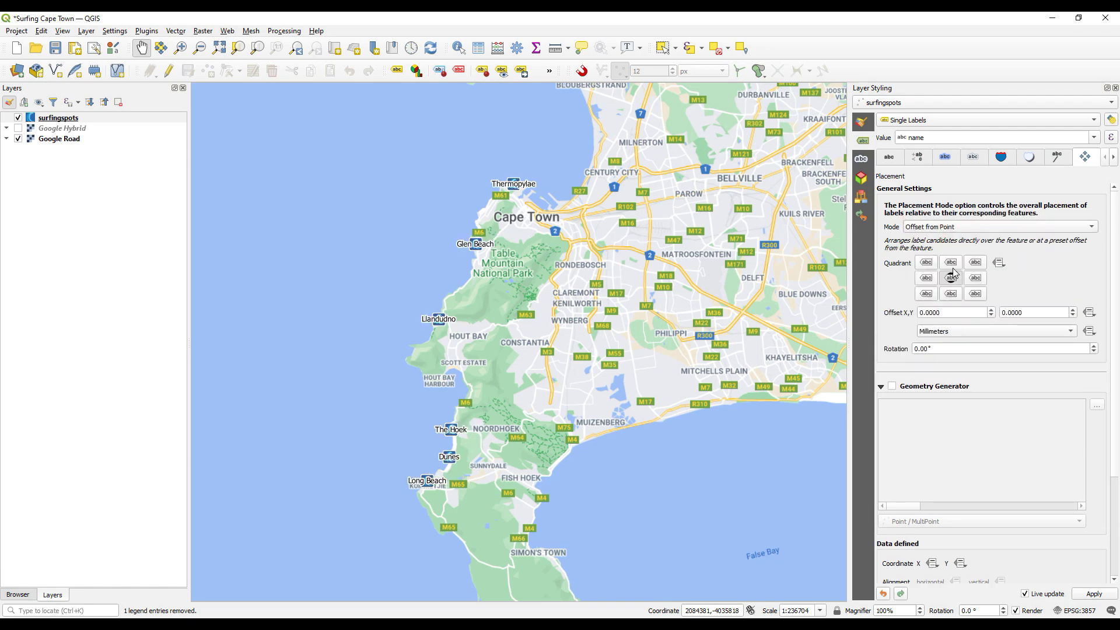
pyautogui.click(926, 278)
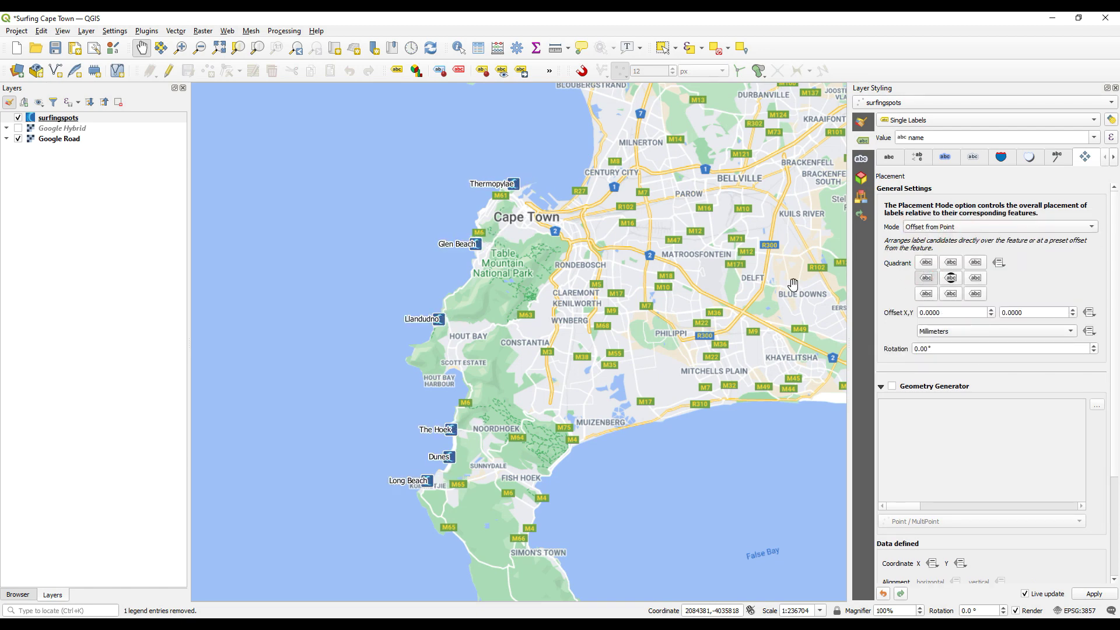
pyautogui.click(945, 313)
pyautogui.write('-4')
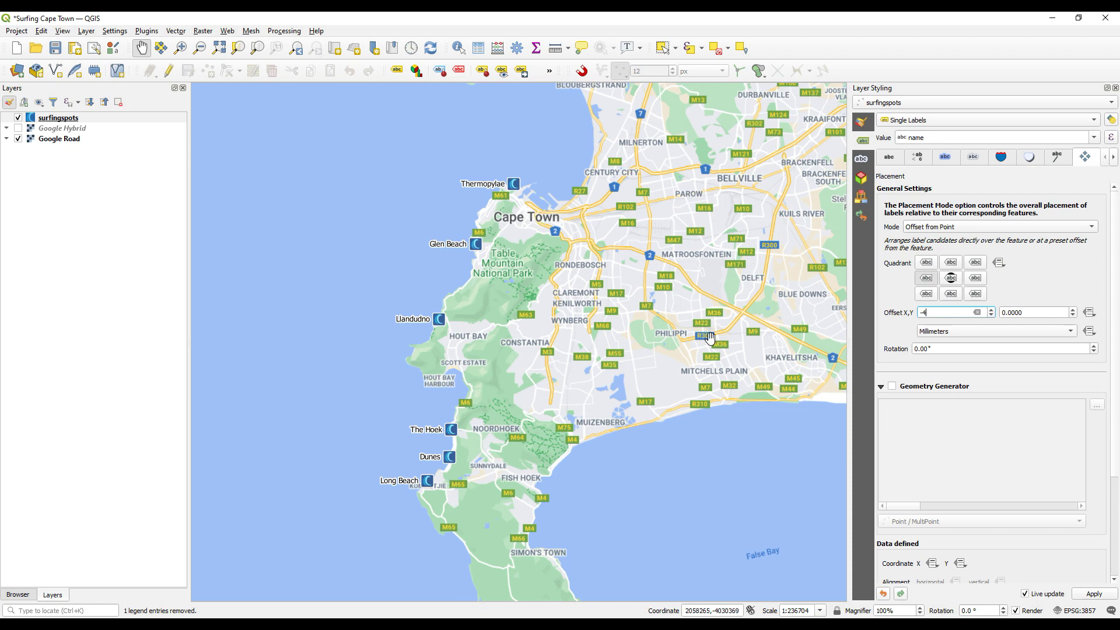
pyautogui.doubleClick(947, 311)
pyautogui.write('-10')
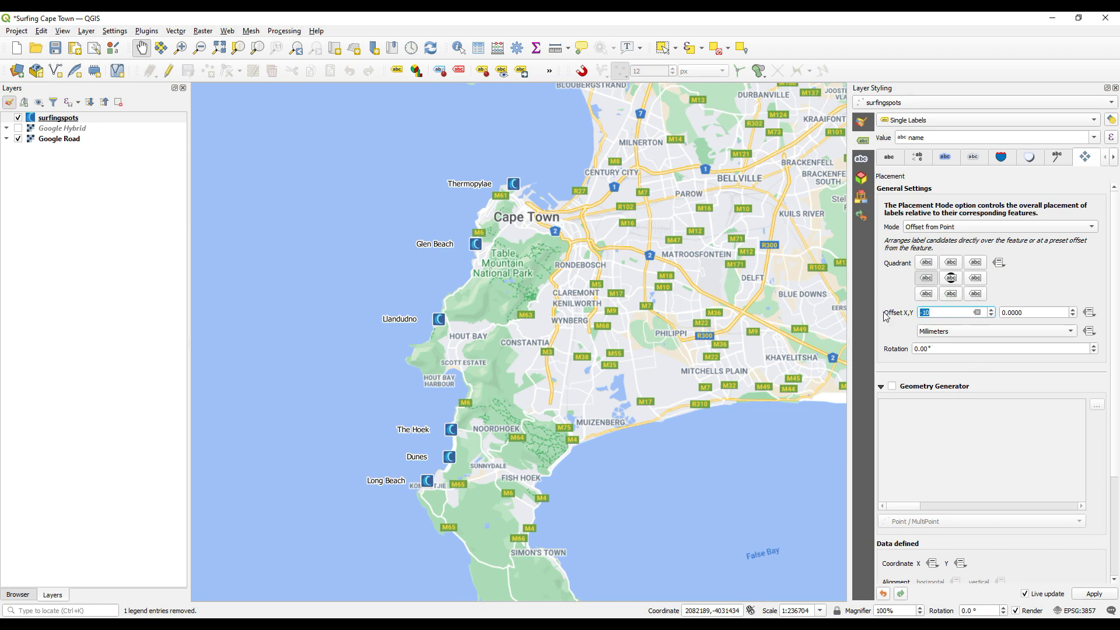
pyautogui.write('-5')
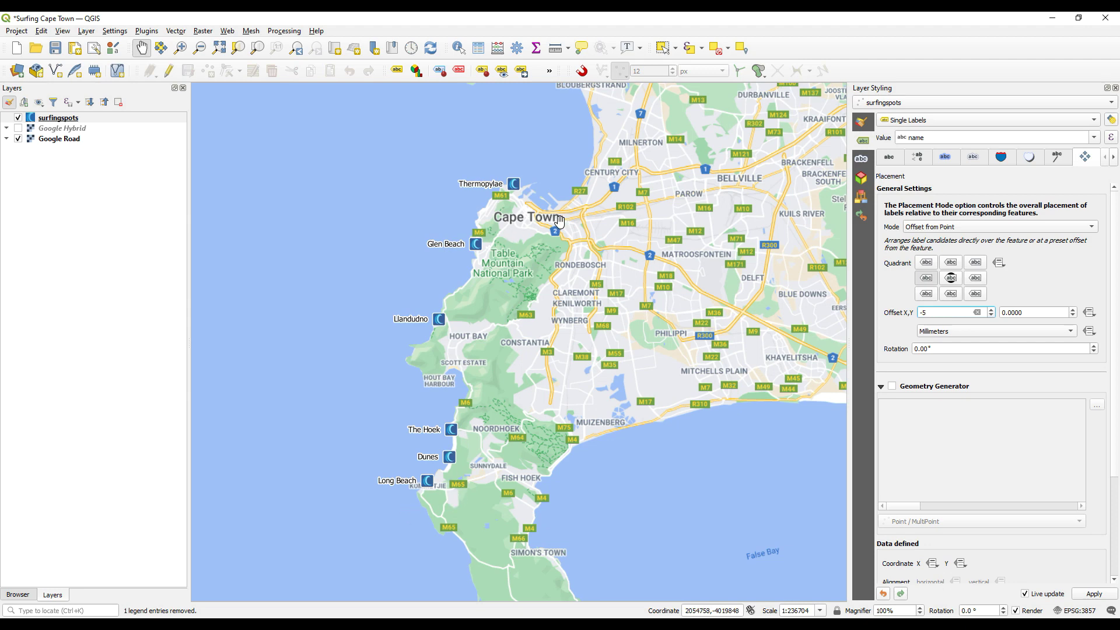
pyautogui.click(1115, 88)
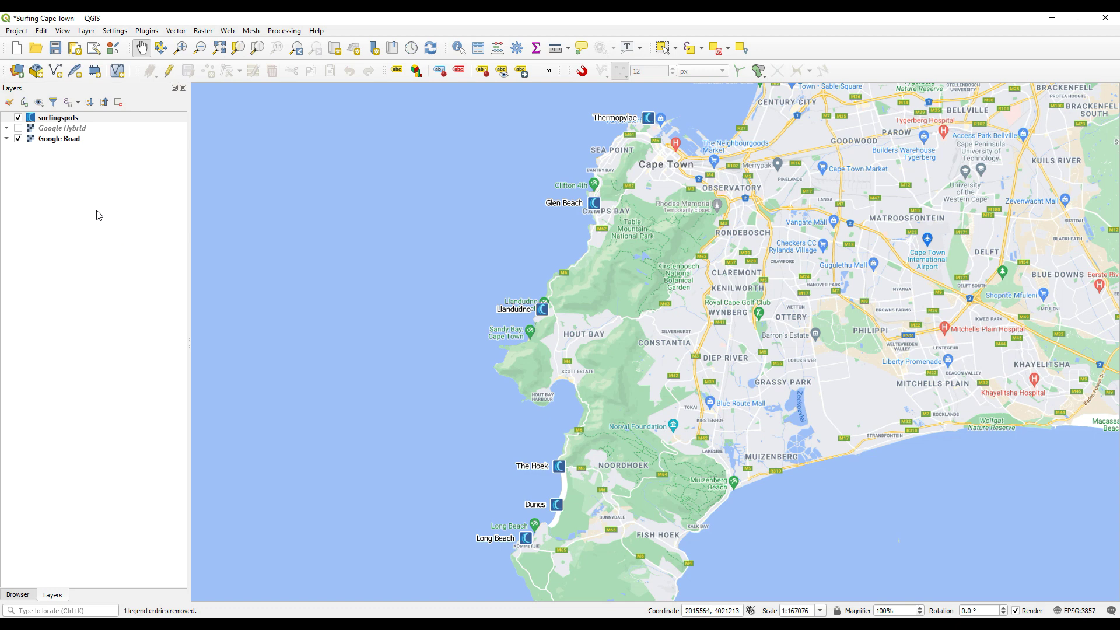
# - Select the surfingspots layer and open its attribute table
pyautogui.click(108, 119)
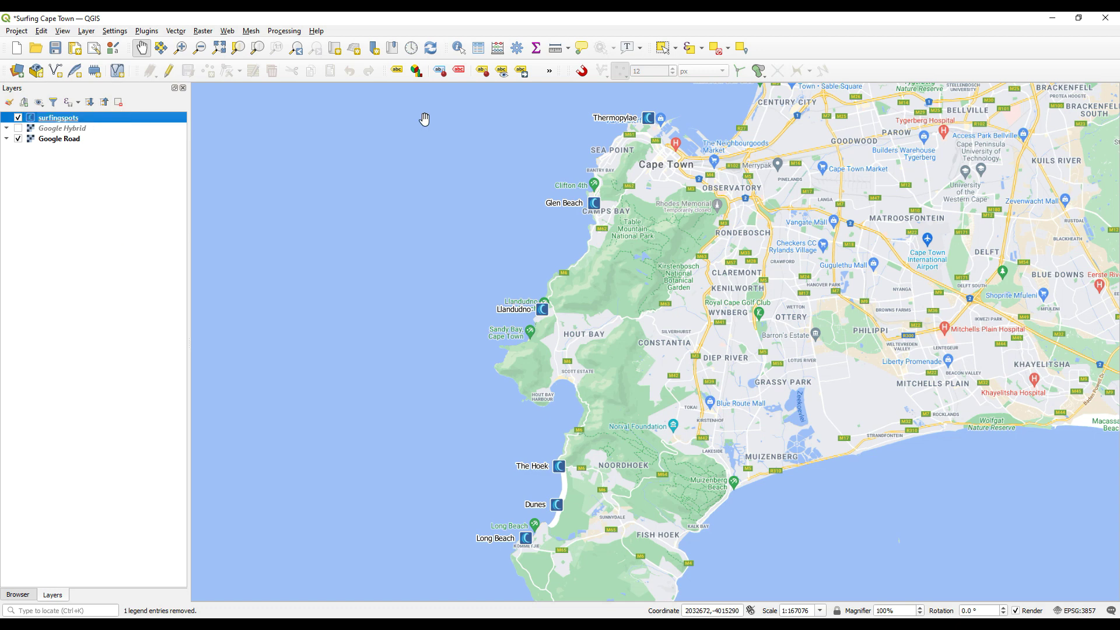
pyautogui.click(478, 48)
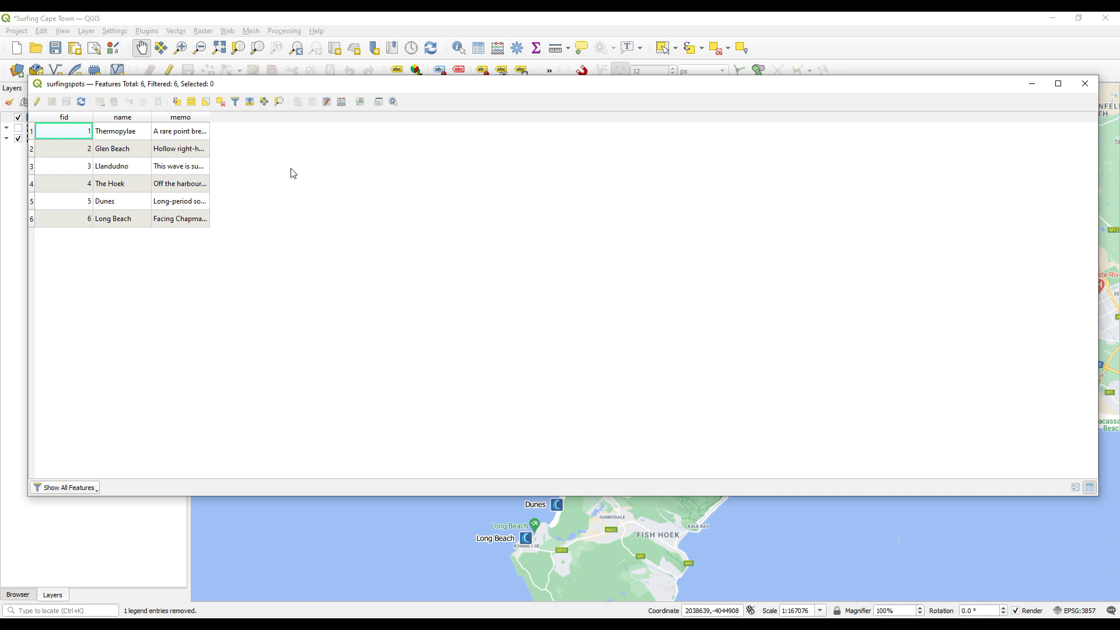
# - Toggle editing and add a uuid field of type Text (string), length 100
pyautogui.click(39, 102)
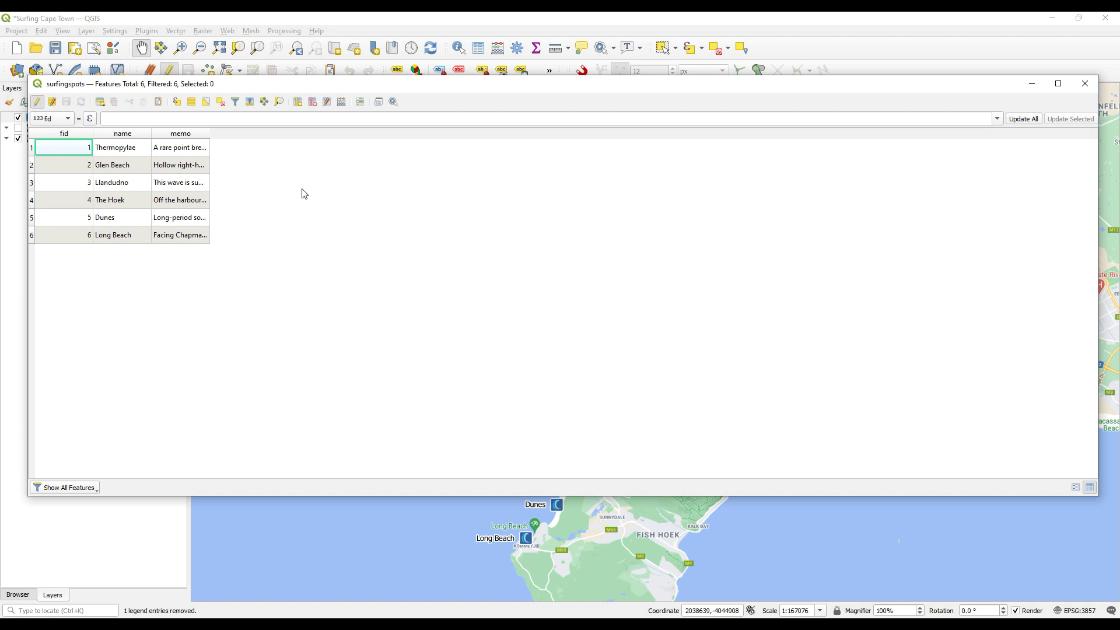
pyautogui.click(297, 102)
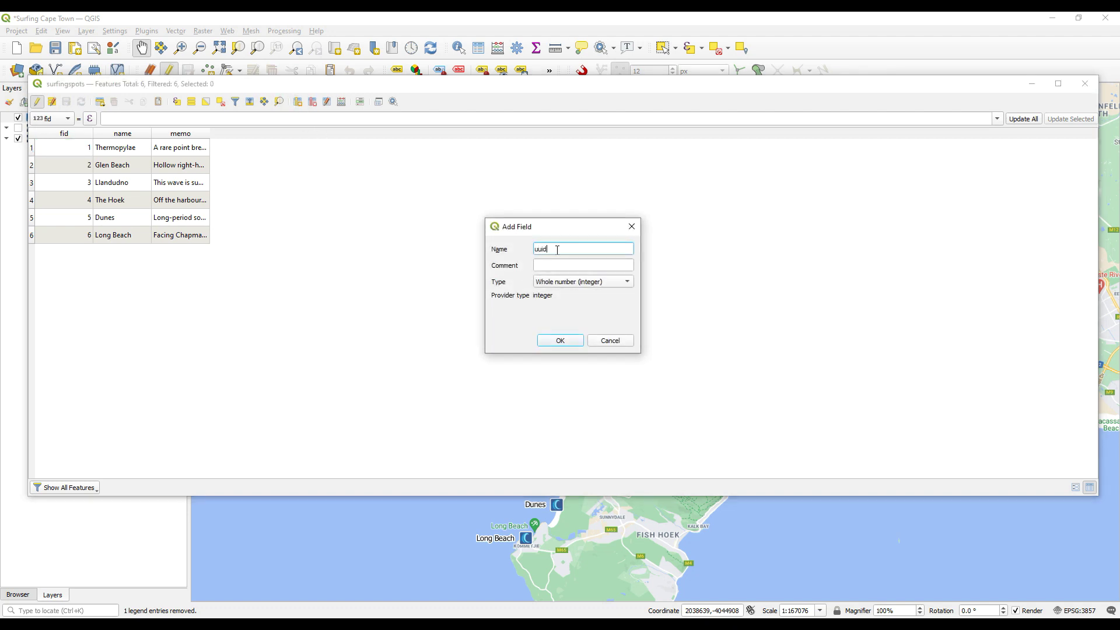
pyautogui.click(569, 282)
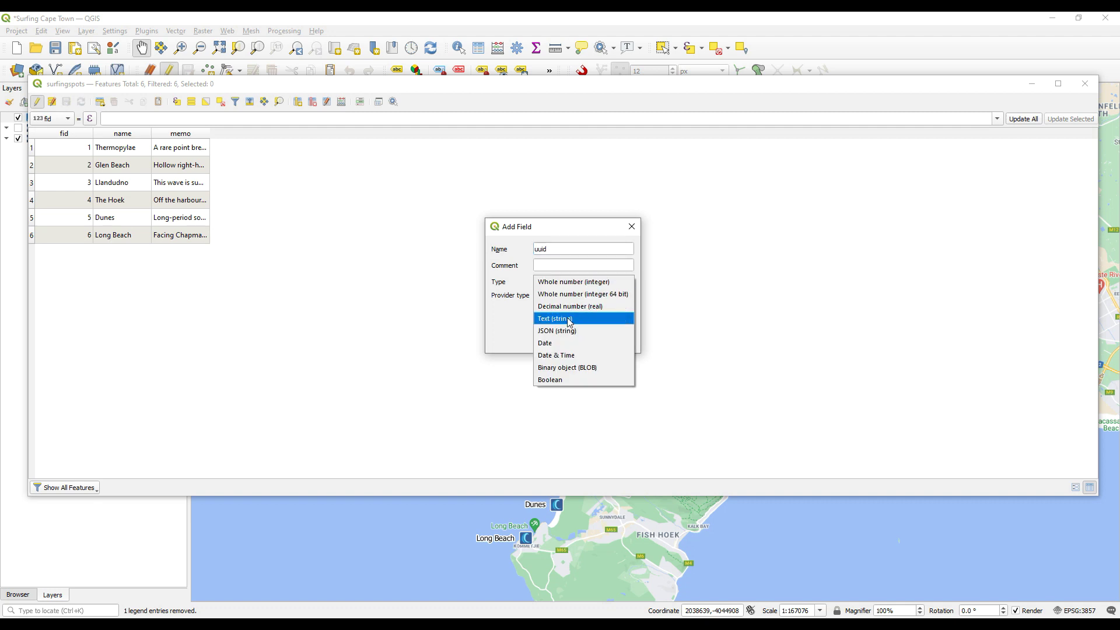
pyautogui.click(568, 319)
pyautogui.doubleClick(552, 308)
pyautogui.write('100')
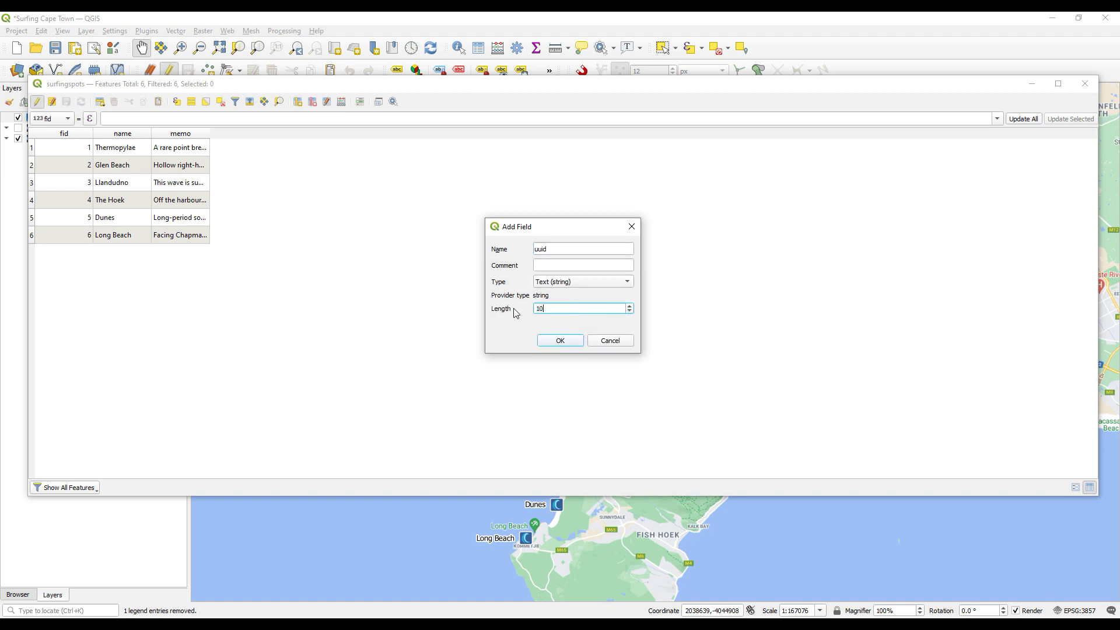
pyautogui.click(544, 340)
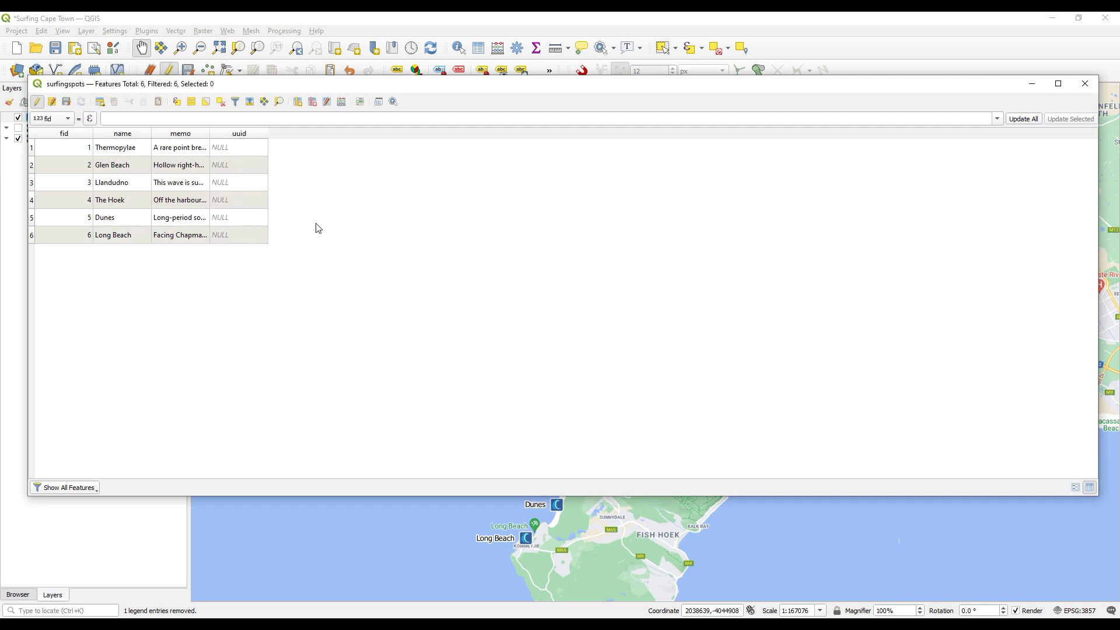
# - Update the uuid field with the uuid() expression in the Field Calculator, then widen the uuid column
pyautogui.click(342, 104)
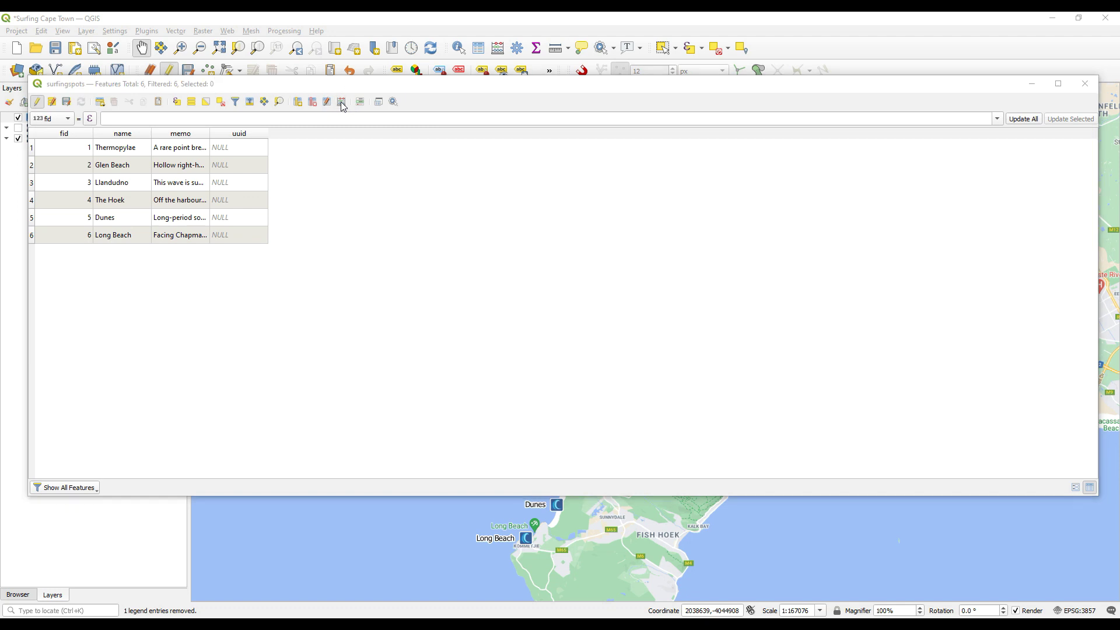
pyautogui.click(500, 239)
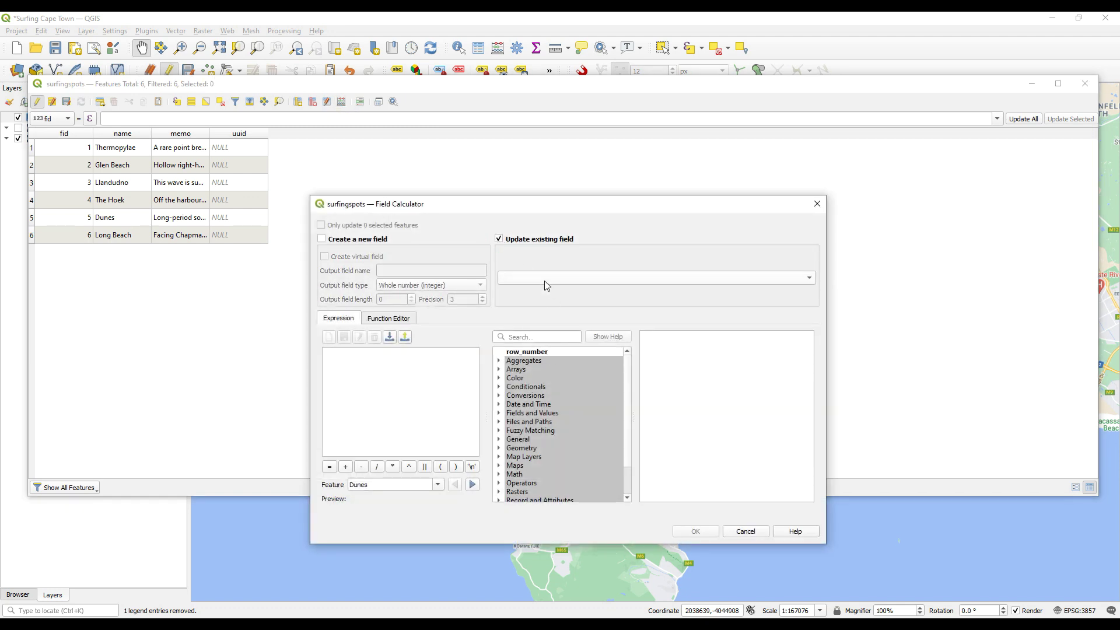
pyautogui.click(544, 279)
pyautogui.click(552, 316)
pyautogui.click(403, 380)
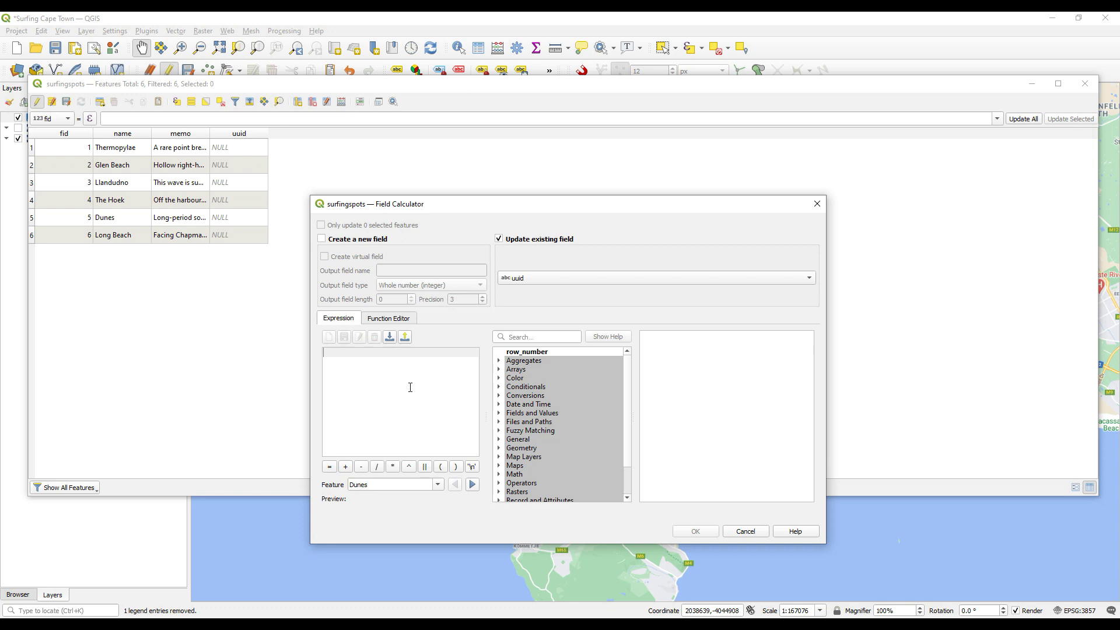
pyautogui.write('uuid(')
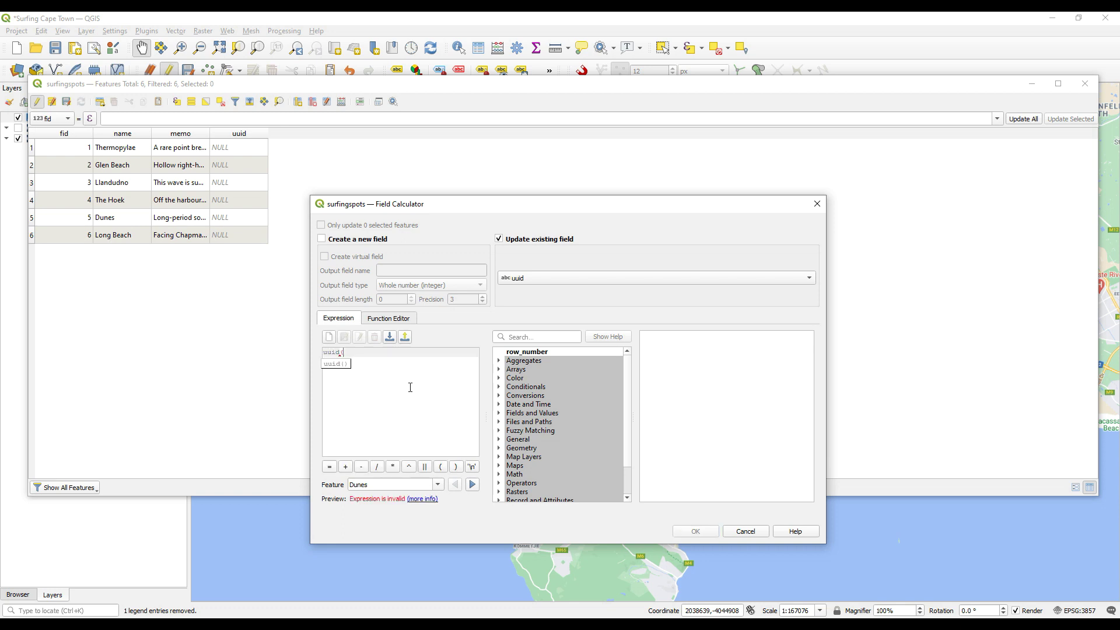
pyautogui.write(')')
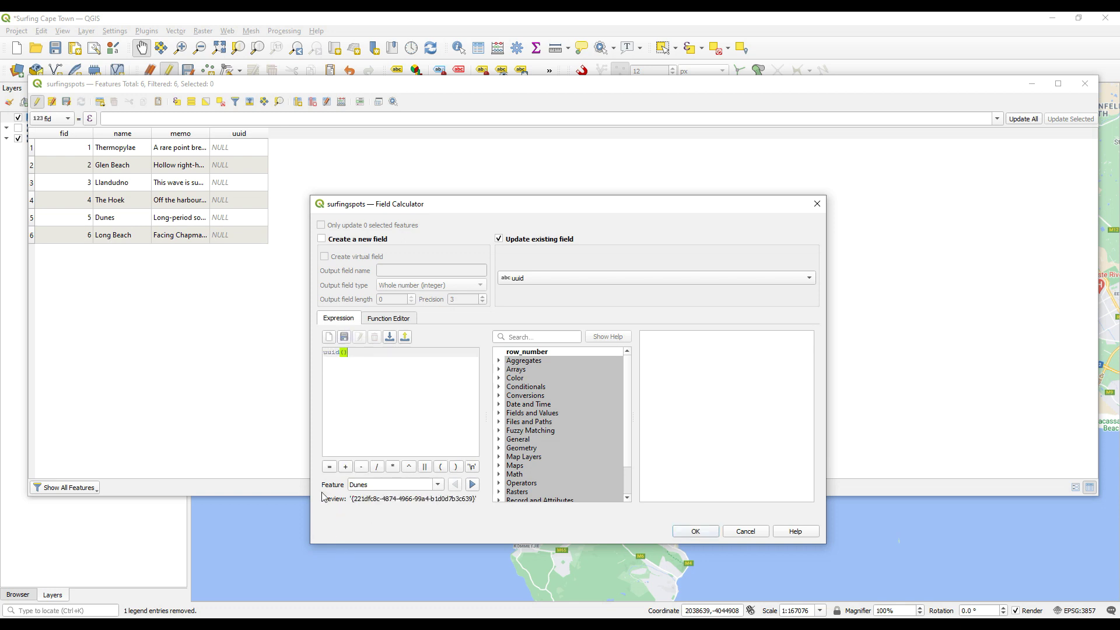
pyautogui.click(691, 531)
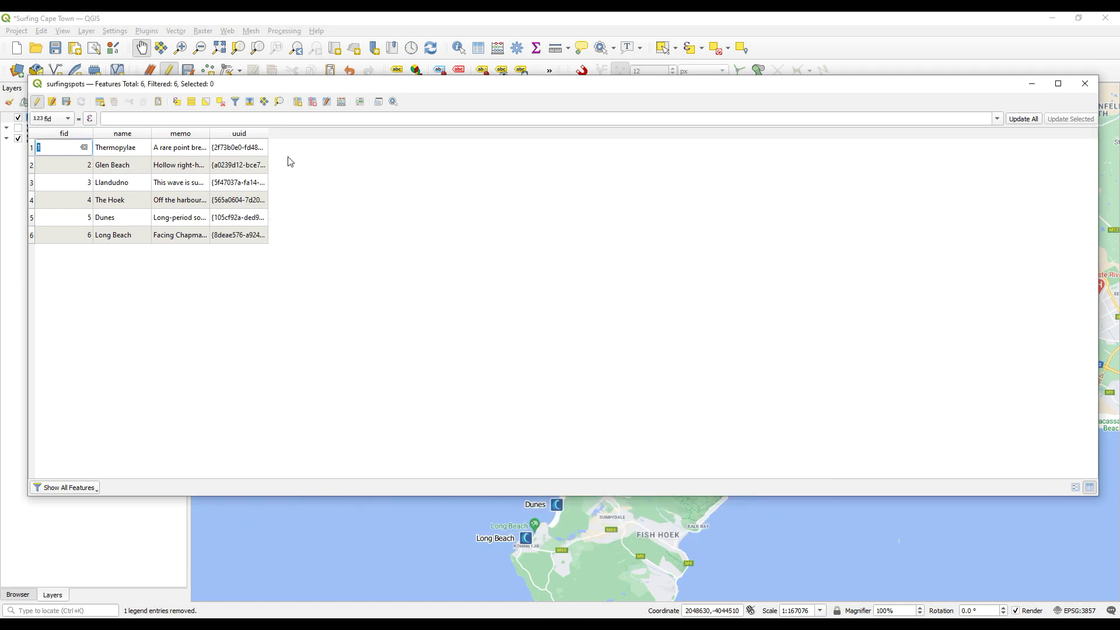
pyautogui.moveTo(268, 133); pyautogui.dragTo(363, 147)
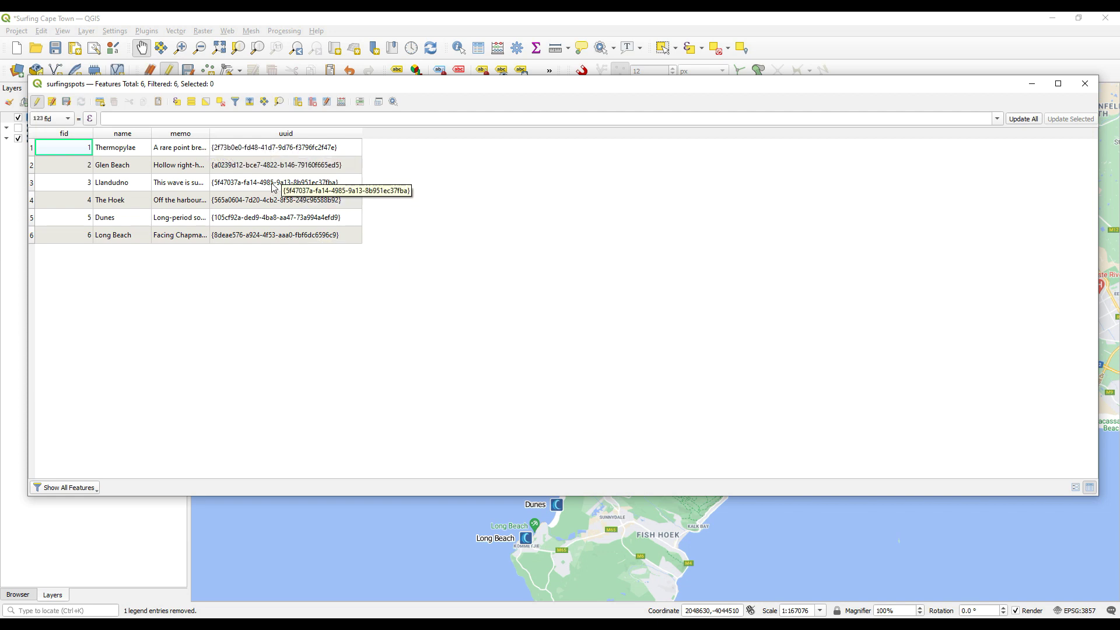
# - Add a rating field of type Text (string), length 15, then widen the name column
pyautogui.click(297, 101)
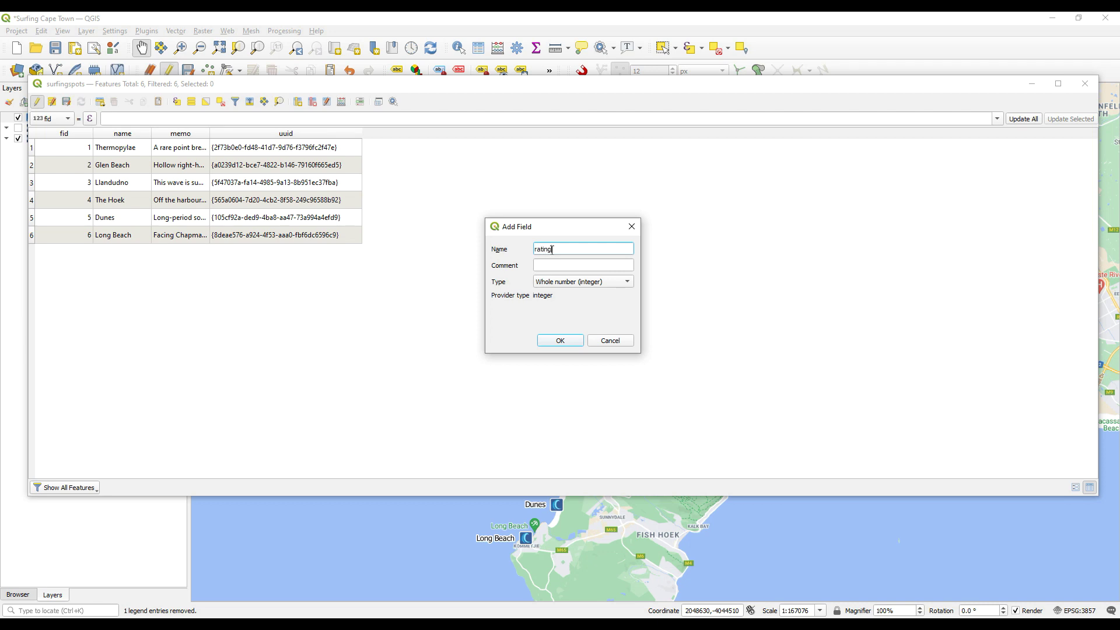
pyautogui.click(575, 281)
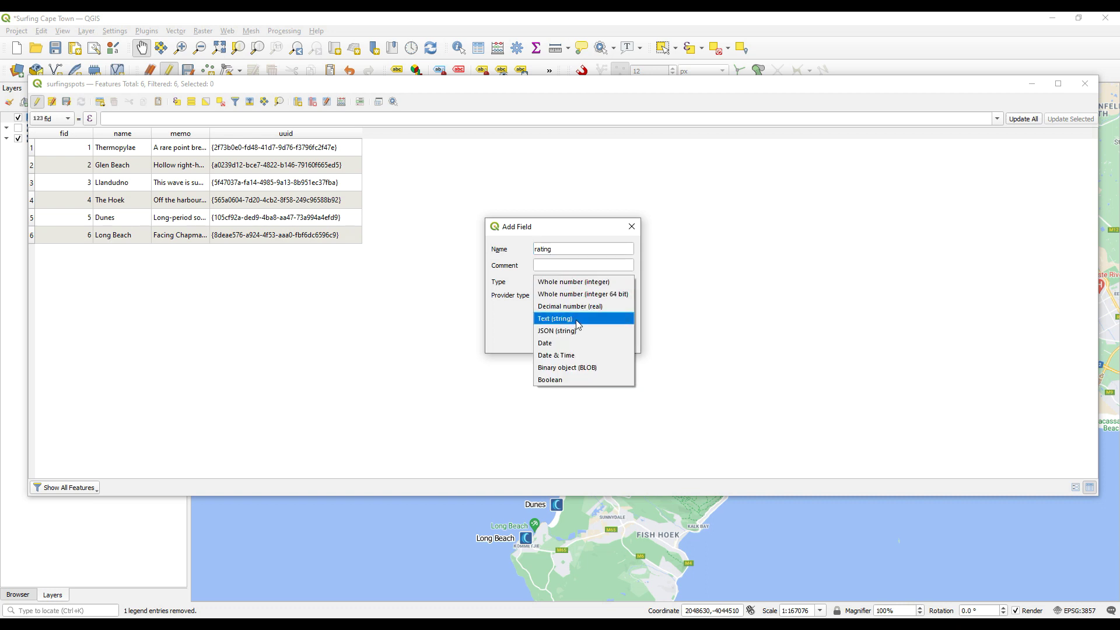
pyautogui.click(569, 319)
pyautogui.press('Tab')
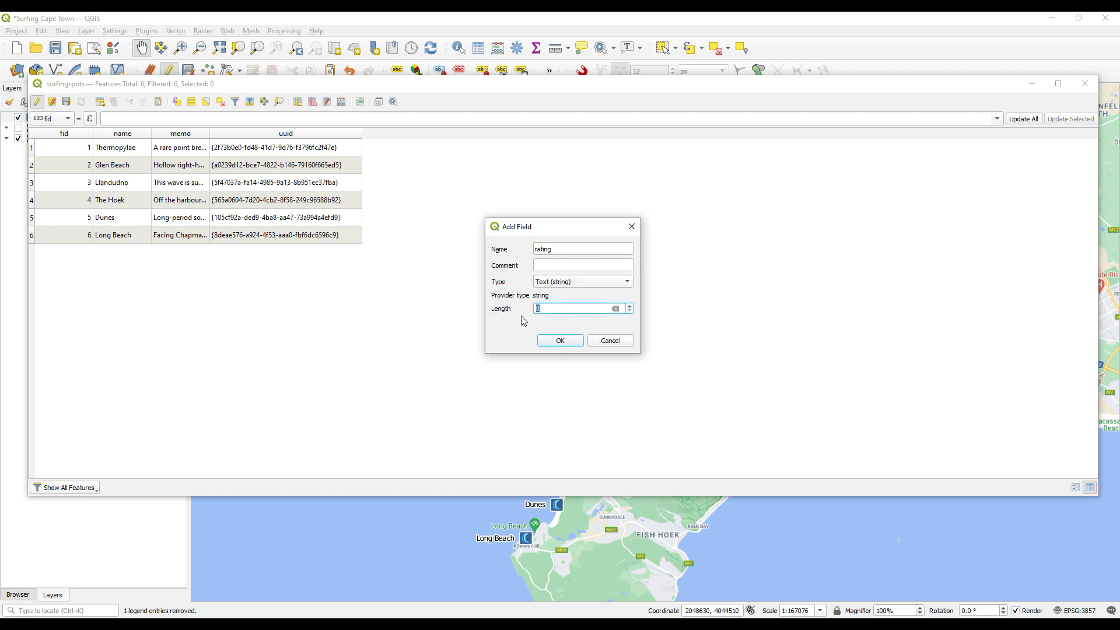
pyautogui.write('15')
pyautogui.click(555, 342)
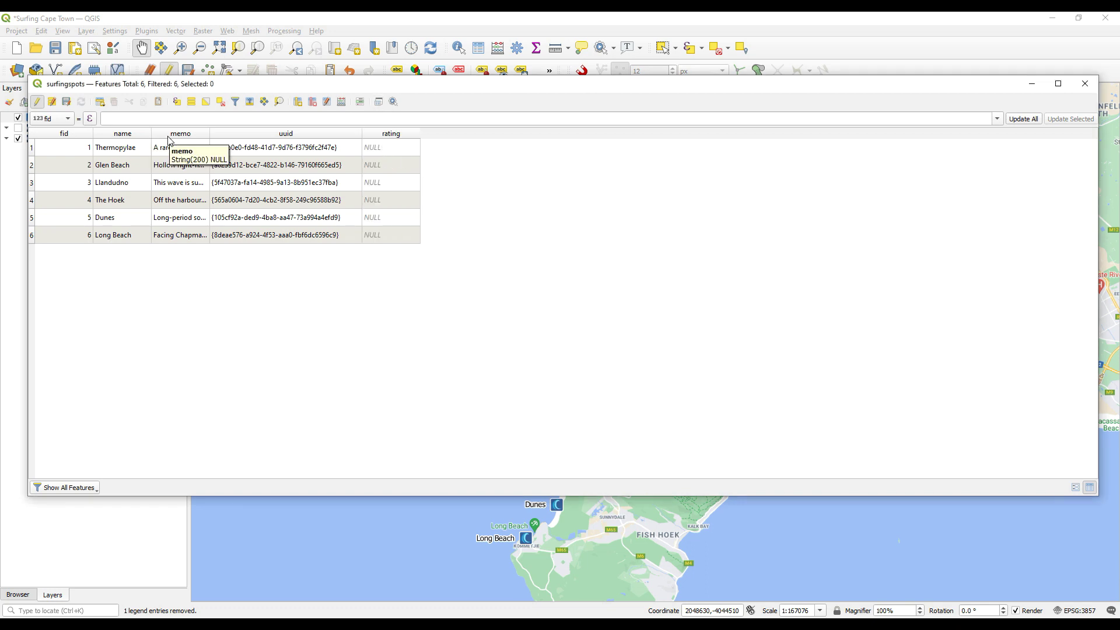
pyautogui.moveTo(151, 137); pyautogui.dragTo(168, 137)
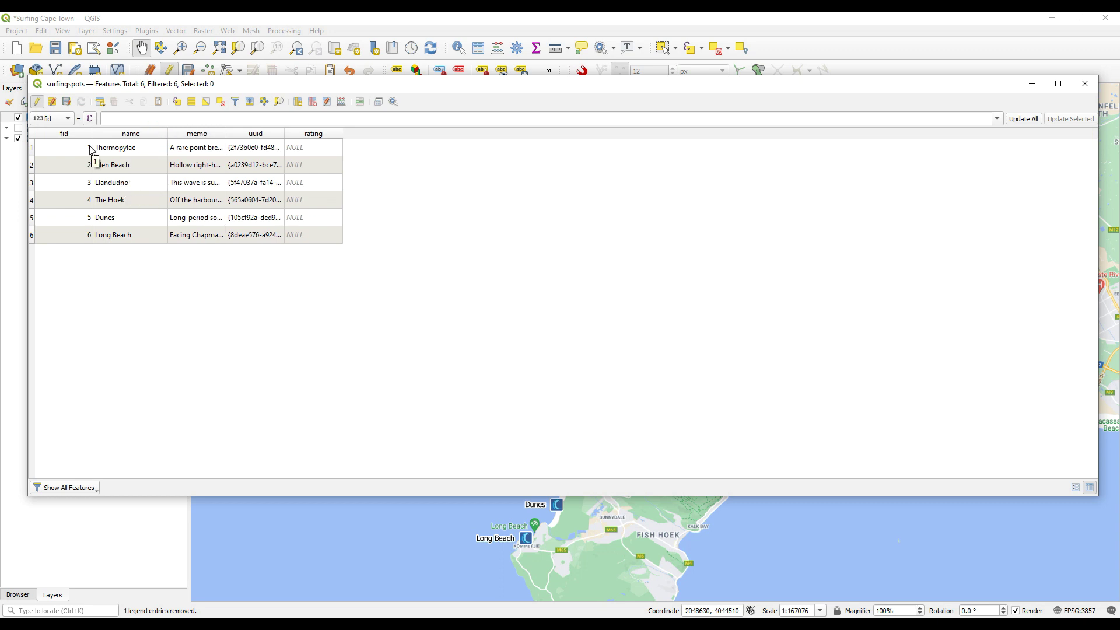
# - Enter rating image names for Thermopylae, Glen Beach (3.jpg) and Llandudno (4.jpg)
pyautogui.doubleClick(317, 148)
pyautogui.write('4')
pyautogui.write('pg')
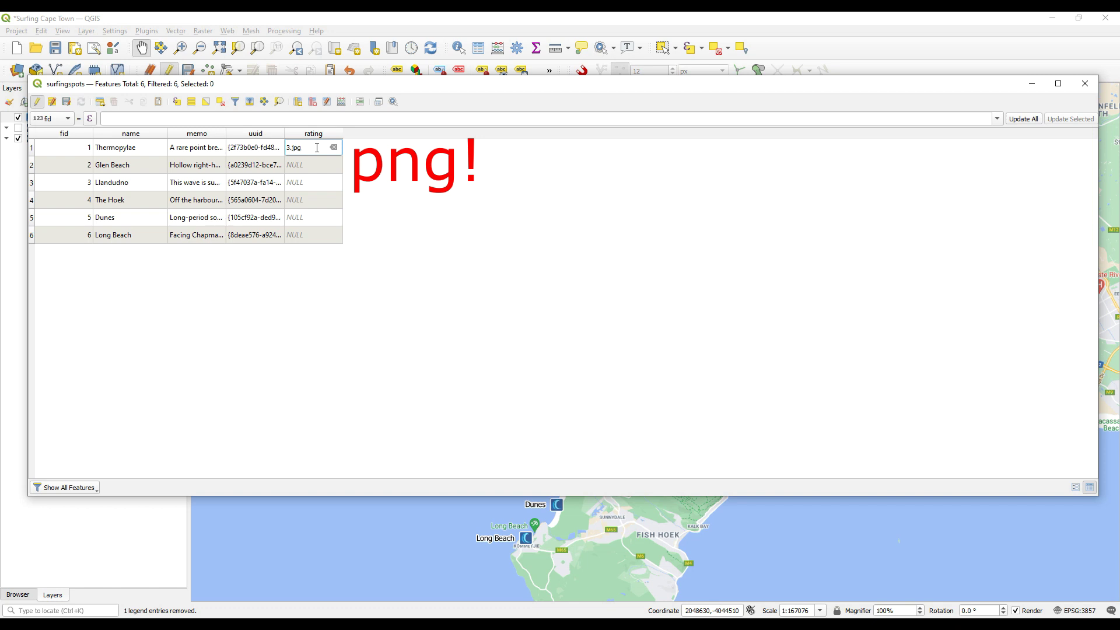
pyautogui.doubleClick(304, 164)
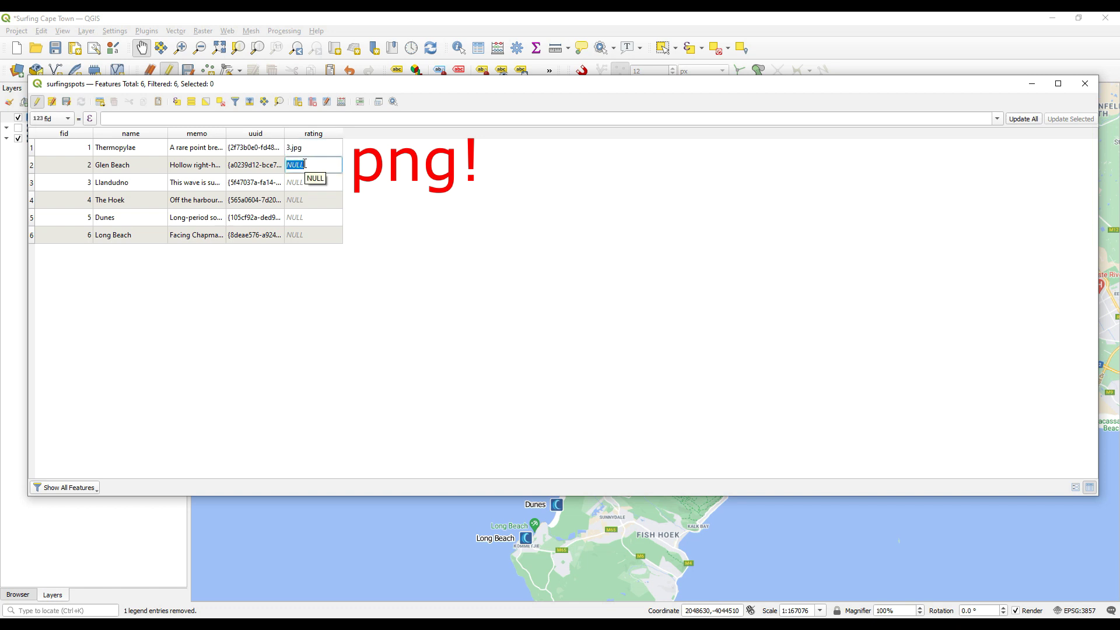
pyautogui.write('3.jpg')
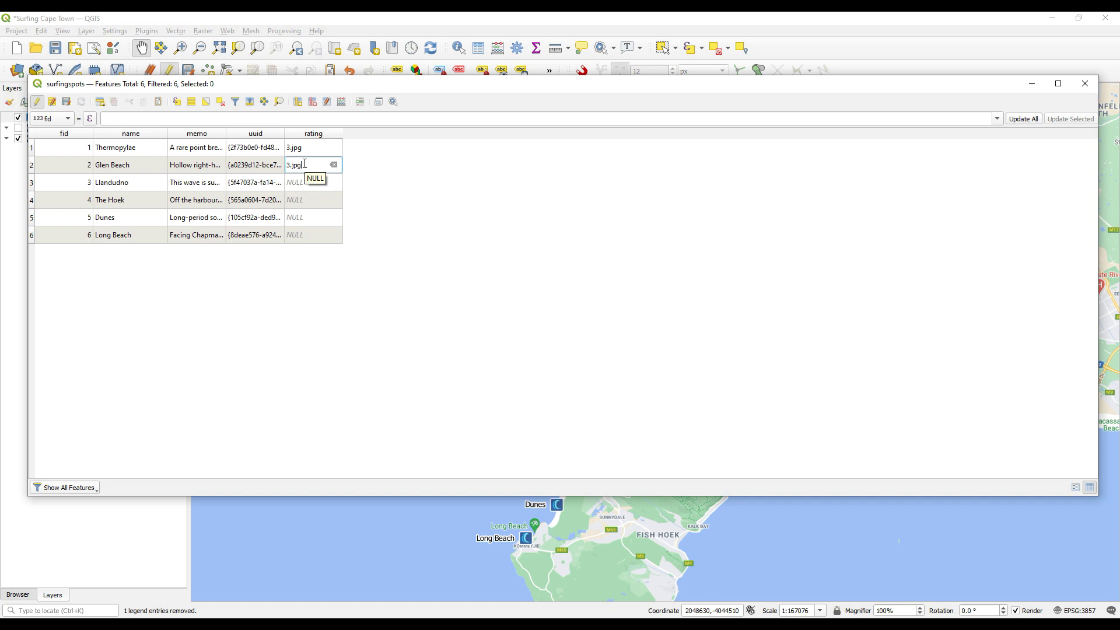
pyautogui.press('Return')
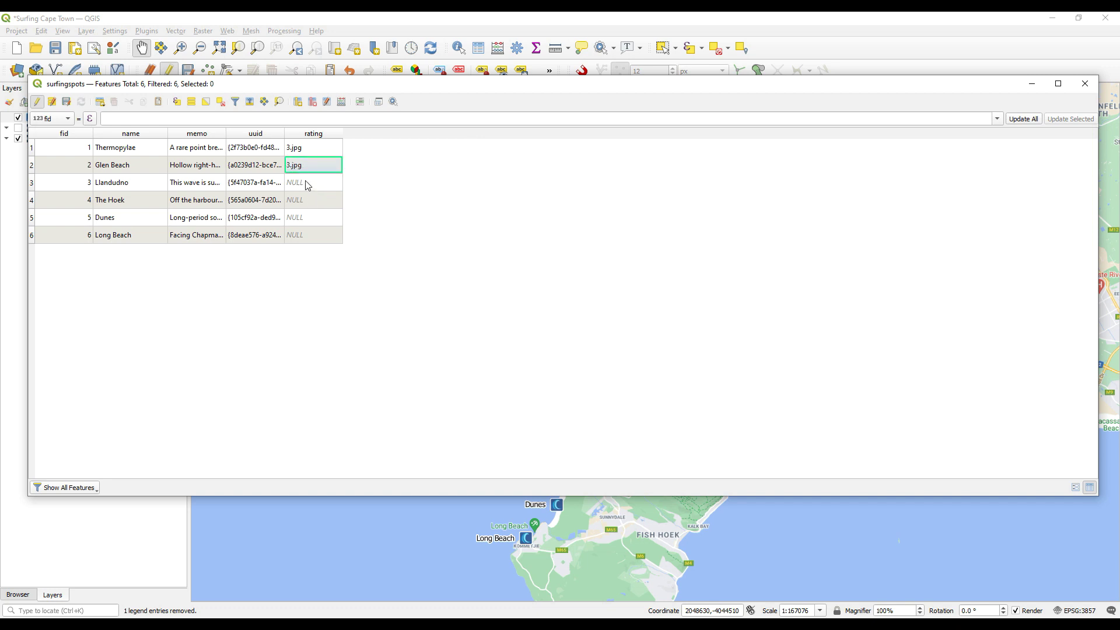
pyautogui.doubleClick(306, 182)
pyautogui.write('4.jpg')
# - Set The Hoek and Dunes ratings to 5.jpg and Long Beach to 3.jpg, correcting Dunes's entry
pyautogui.doubleClick(308, 200)
pyautogui.write('5.pjg')
pyautogui.doubleClick(301, 215)
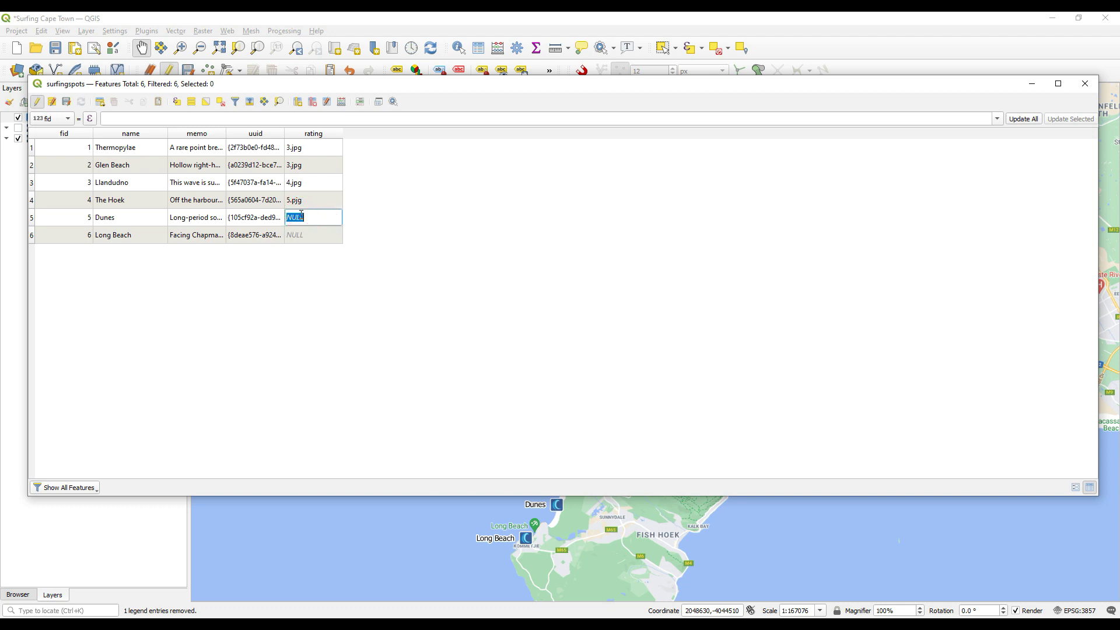
pyautogui.write('5.')
pyautogui.write('jpg')
pyautogui.click(292, 236)
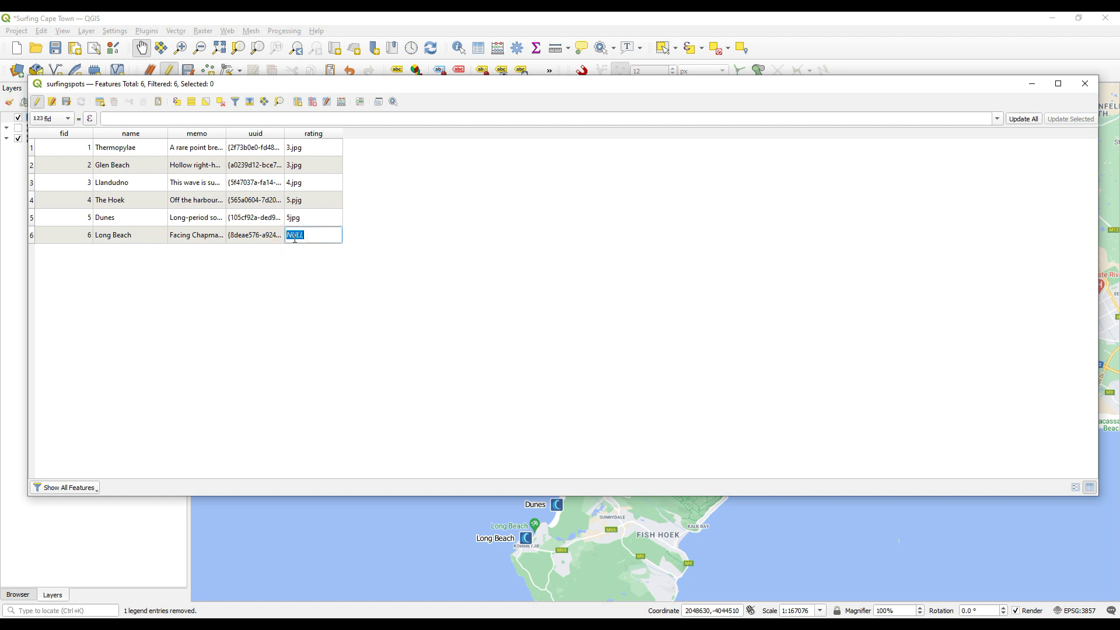
pyautogui.doubleClick(292, 217)
pyautogui.click(293, 218)
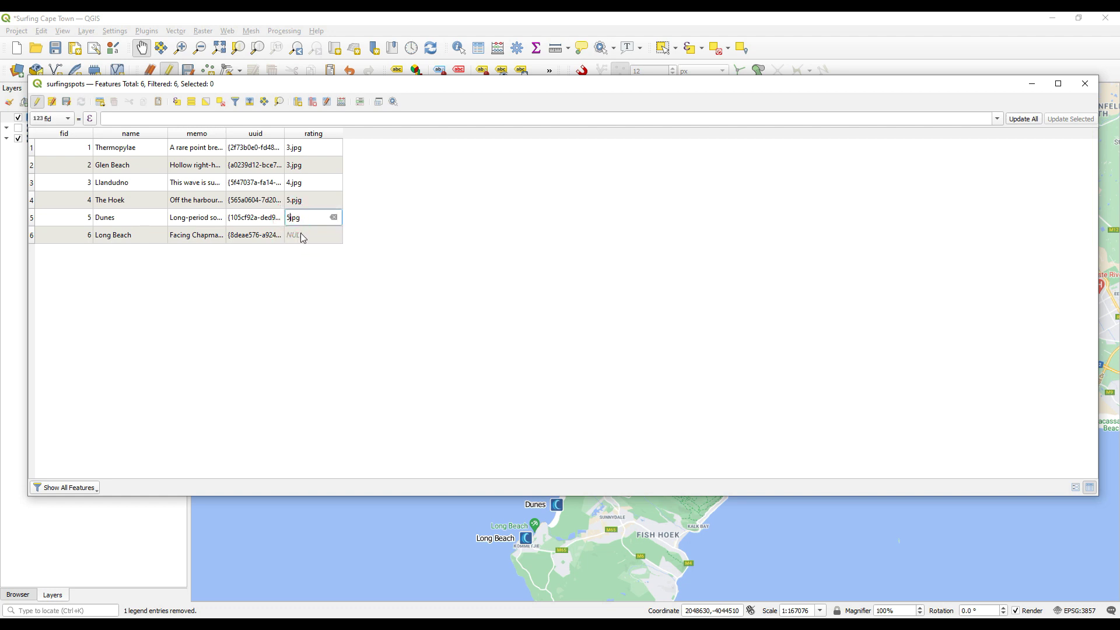
pyautogui.doubleClick(302, 236)
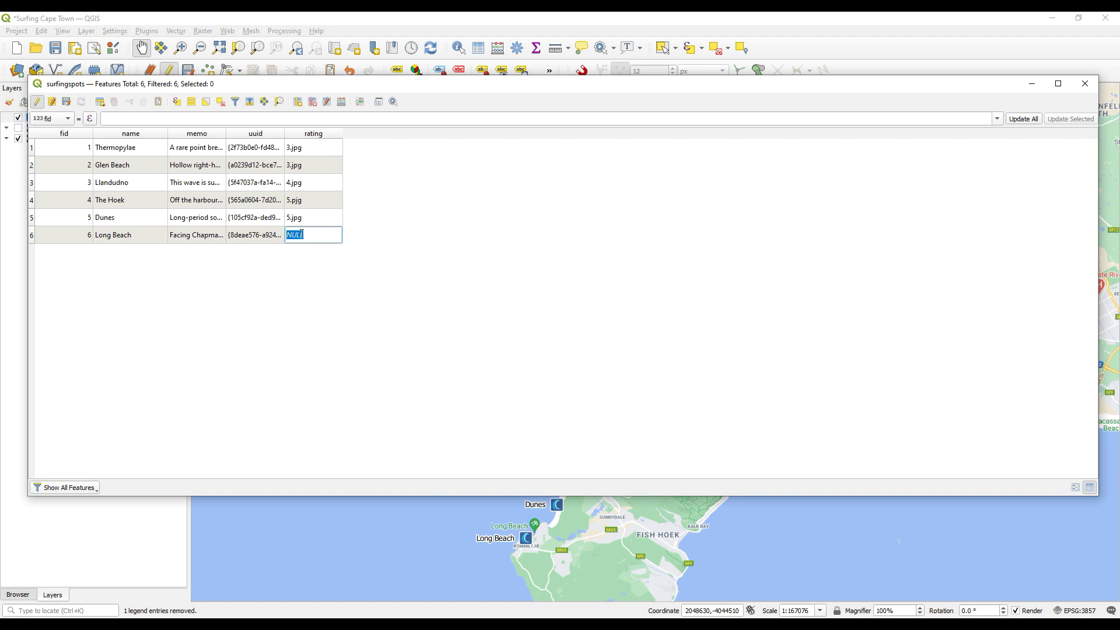
pyautogui.write('3.jpg')
pyautogui.press('Return')
pyautogui.click(297, 102)
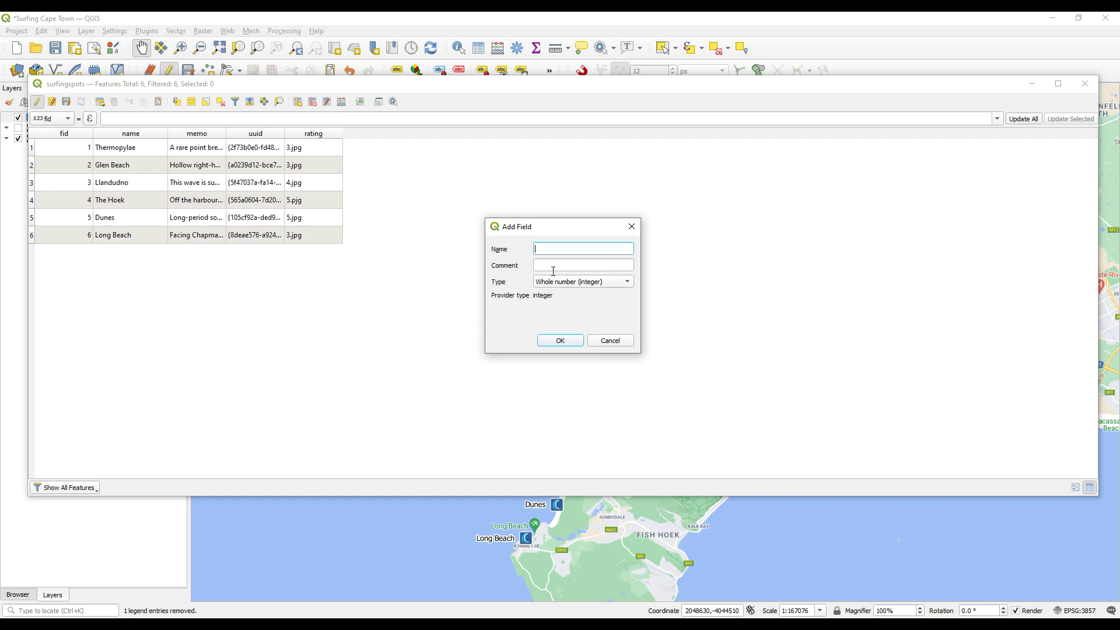
# - Add a text field named photo, length 25, to the surfingspots attribute table
pyautogui.write('photy')
pyautogui.click(583, 282)
pyautogui.click(560, 315)
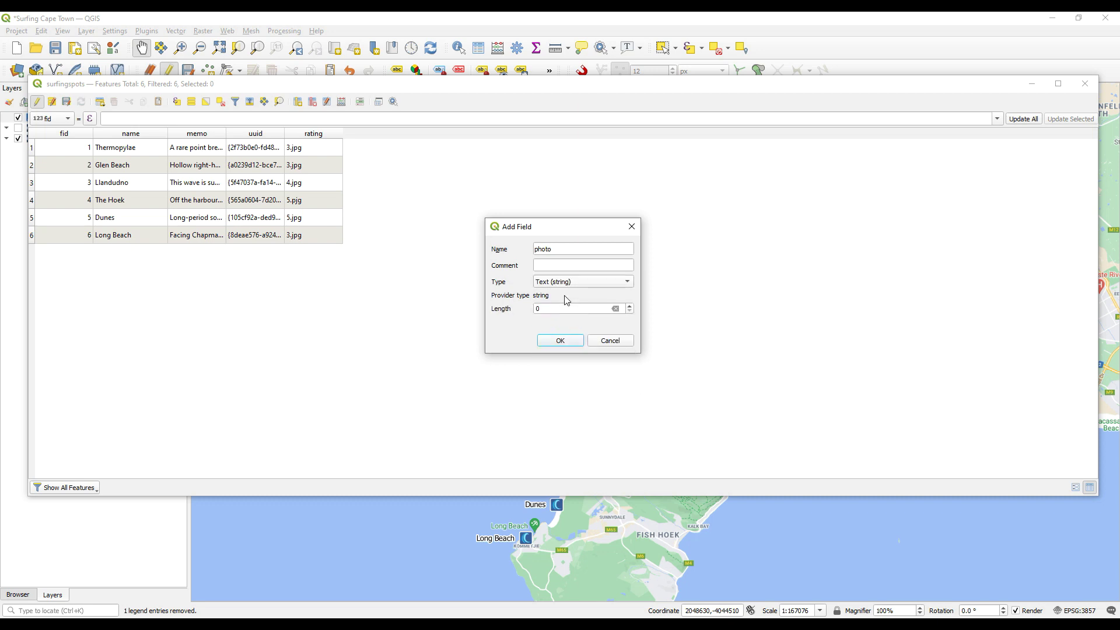
pyautogui.doubleClick(541, 308)
pyautogui.click(568, 339)
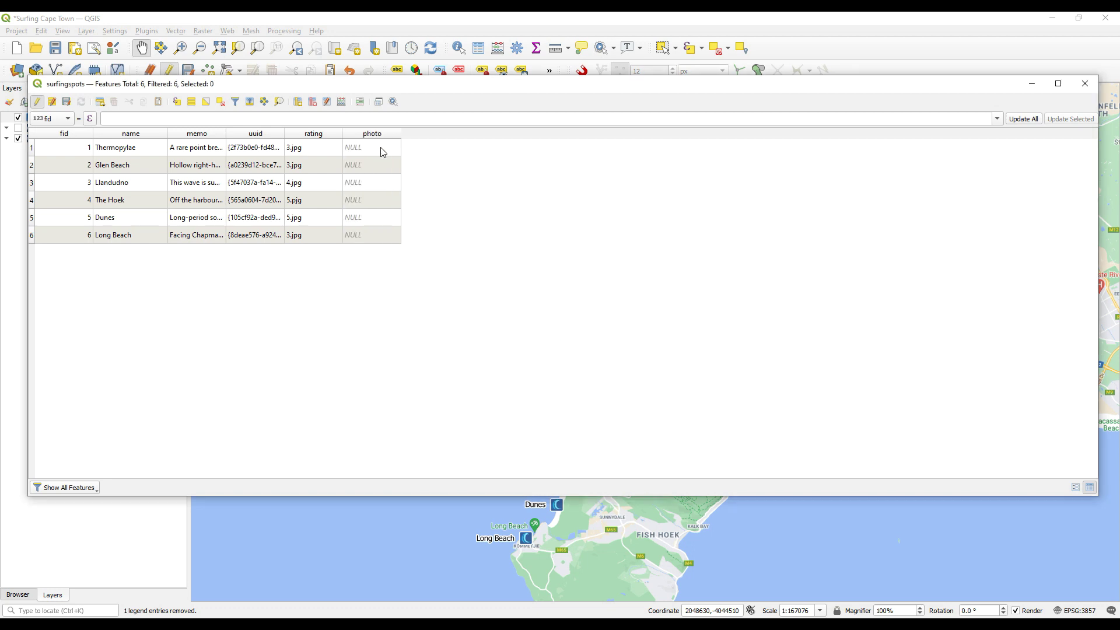
pyautogui.doubleClick(382, 148)
# - Copy Thermopylae's name into its photo cell as Thermopylae.jpg, and enter GlenBeach.jpg for Glen Beach
pyautogui.doubleClick(143, 149)
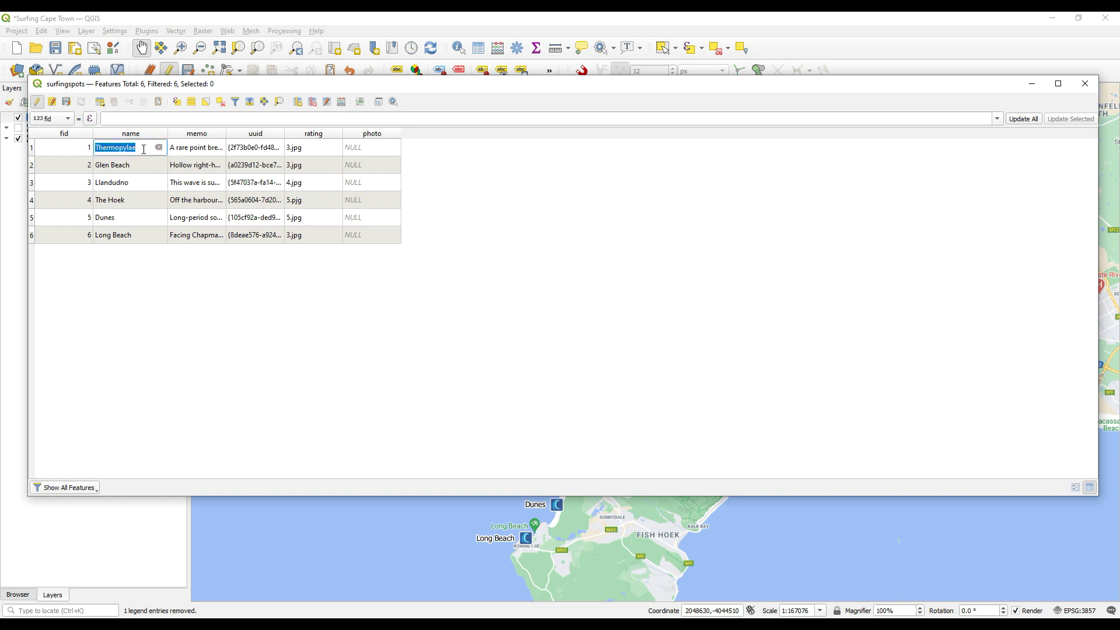
pyautogui.doubleClick(368, 147)
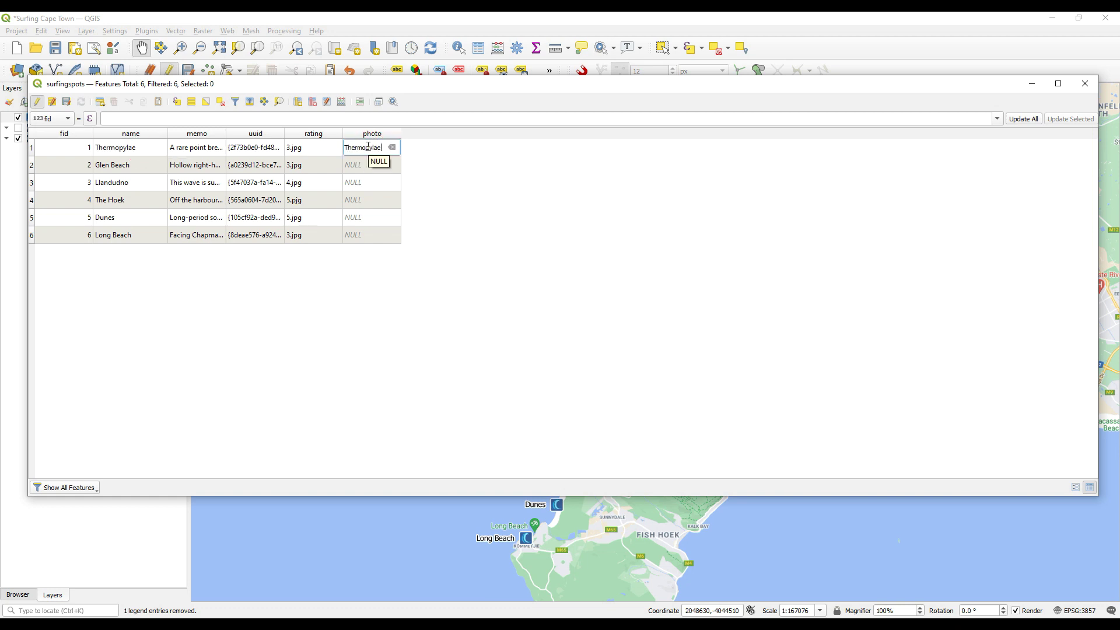
pyautogui.write('jpg')
pyautogui.press('Return')
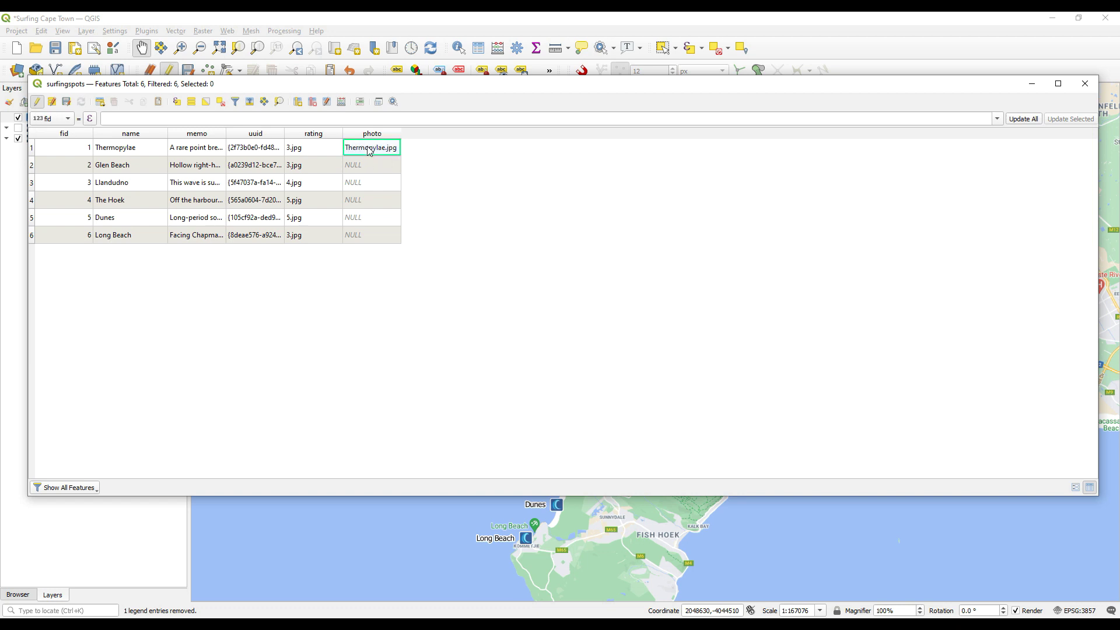
pyautogui.doubleClick(358, 168)
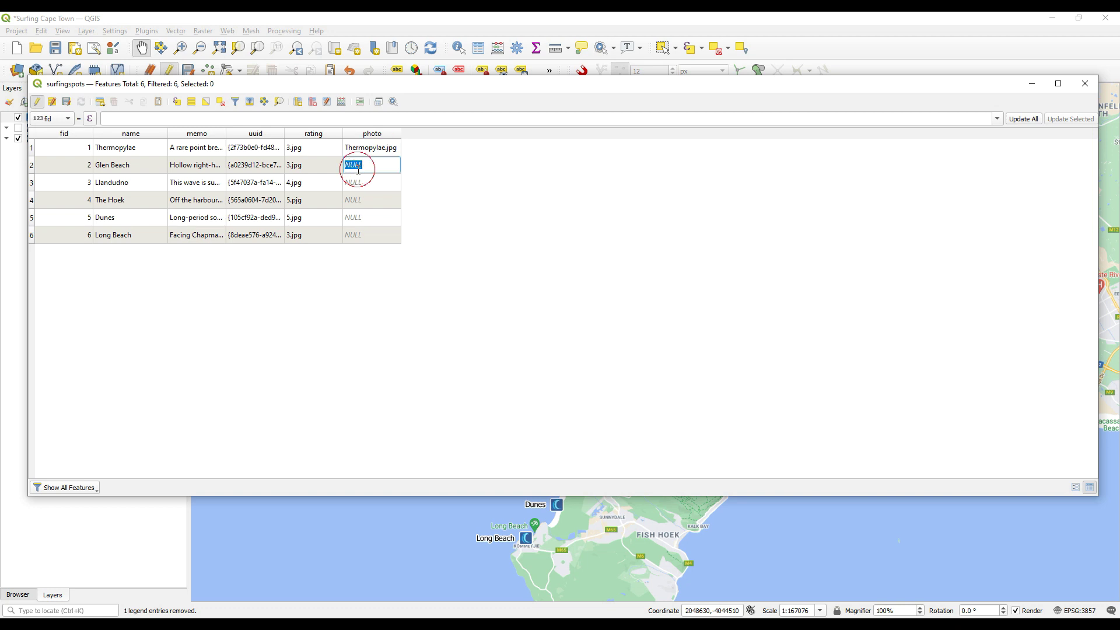
pyautogui.write('GlenBeach.jpg')
pyautogui.press('Return')
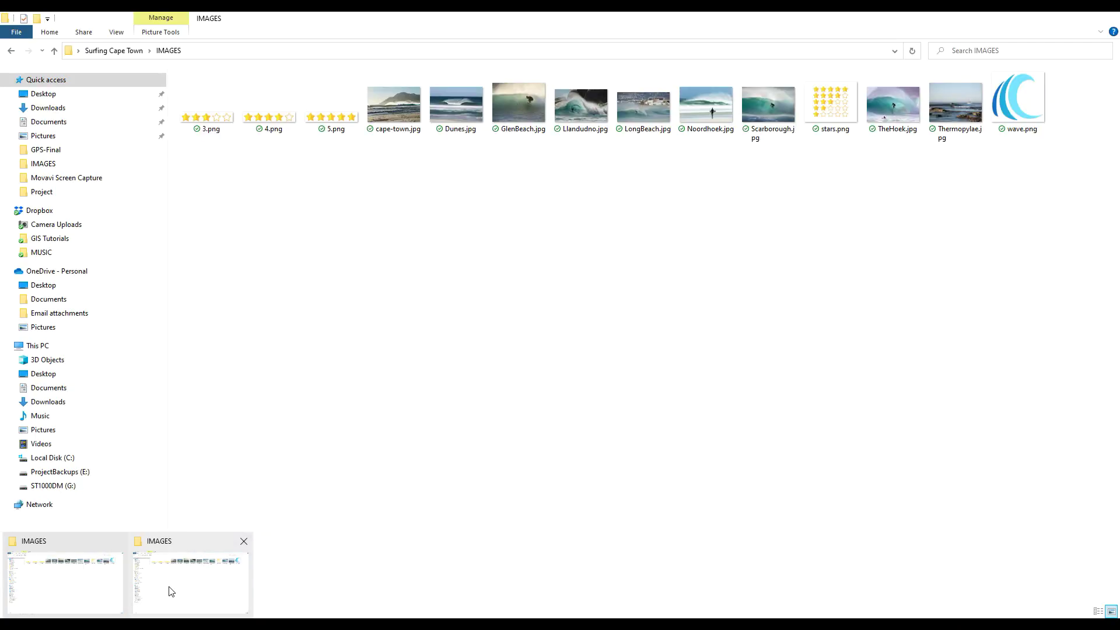
pyautogui.click(171, 592)
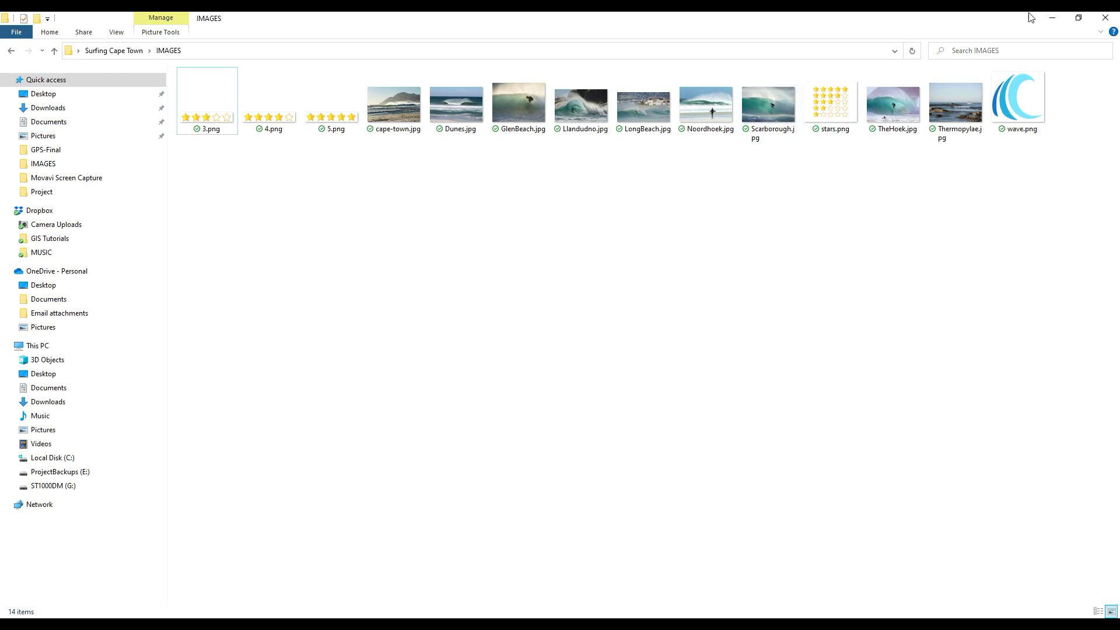
pyautogui.click(1059, 22)
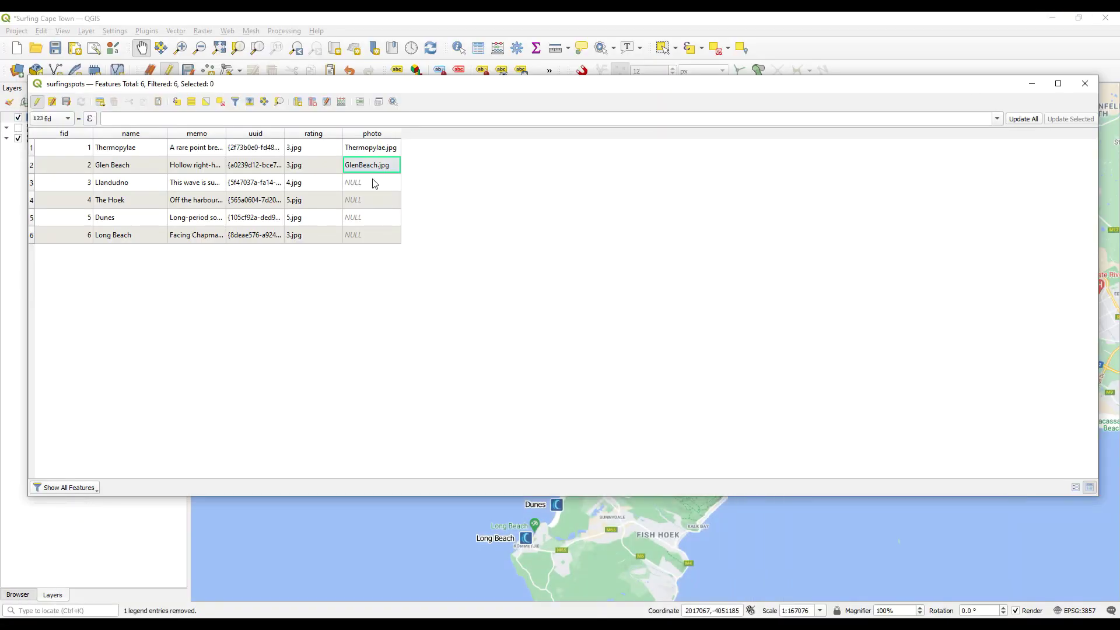
# - Enter photo names Llandudno.jpg, TheHoek.jpg, Dune.jpg and LongBeach.jpg for the remaining spots
pyautogui.doubleClick(134, 182)
pyautogui.hotkey('ctrl', 'c')
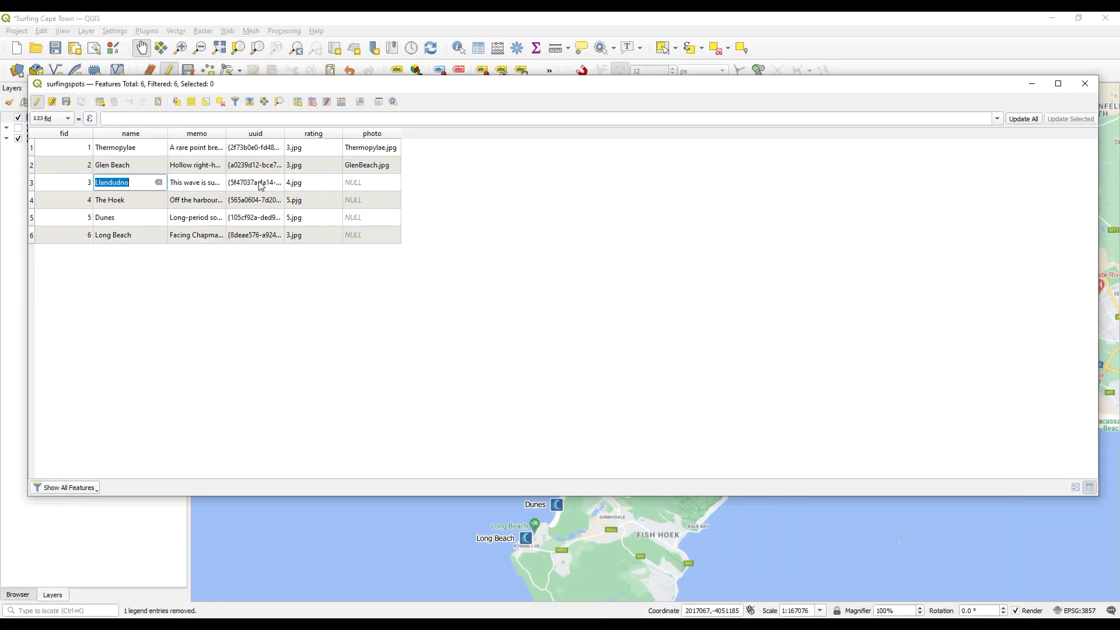
pyautogui.doubleClick(376, 182)
pyautogui.hotkey('ctrl', 'v')
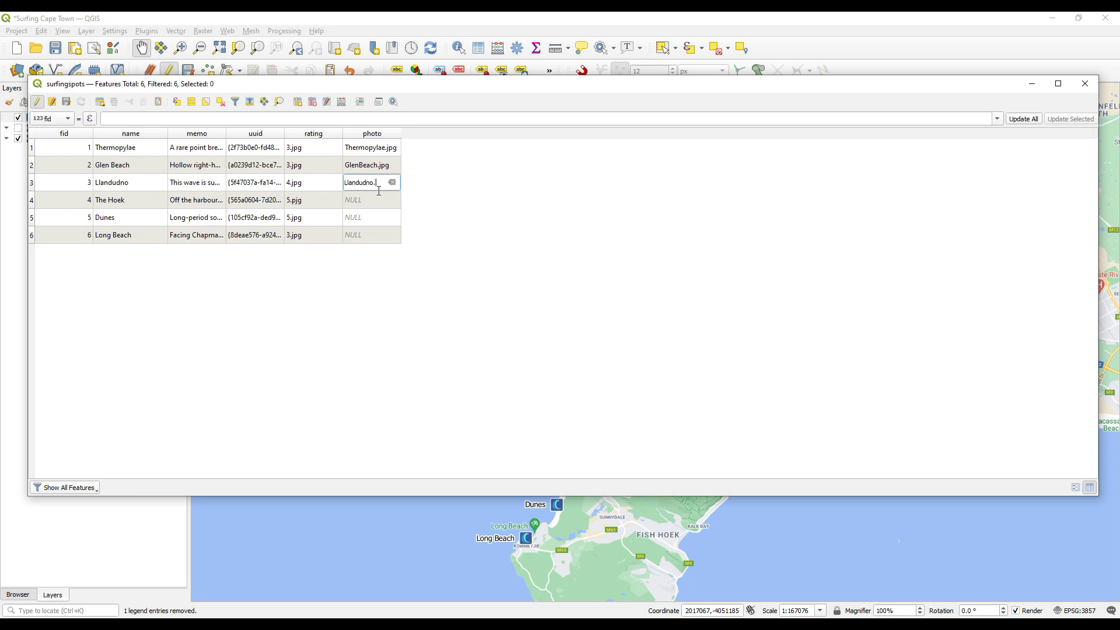
pyautogui.write('.jpg')
pyautogui.doubleClick(353, 200)
pyautogui.write('T')
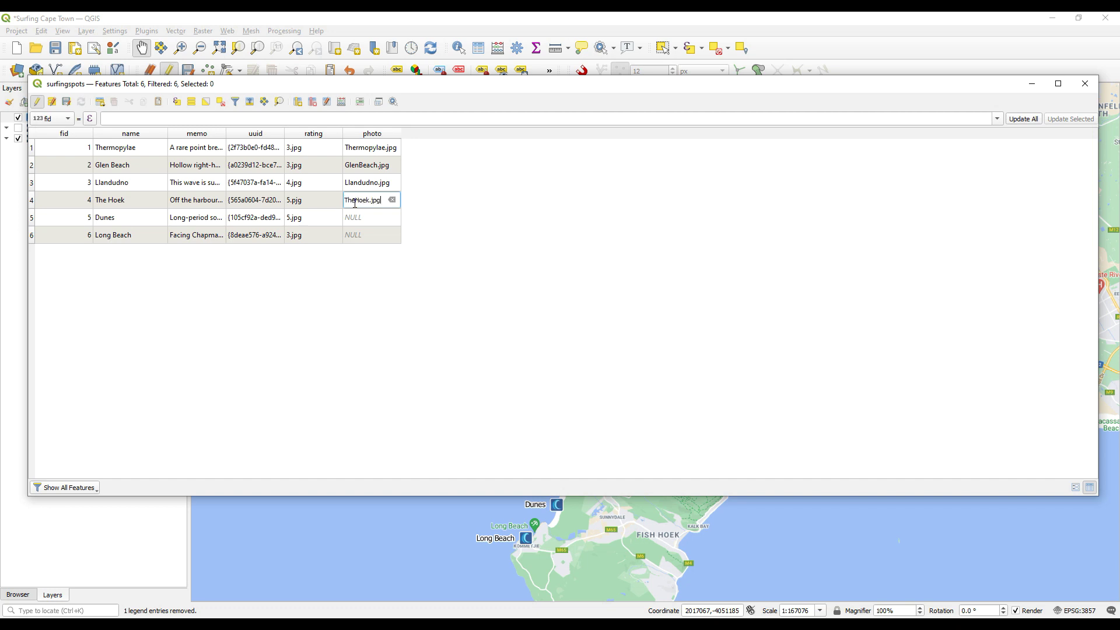
pyautogui.press('Return')
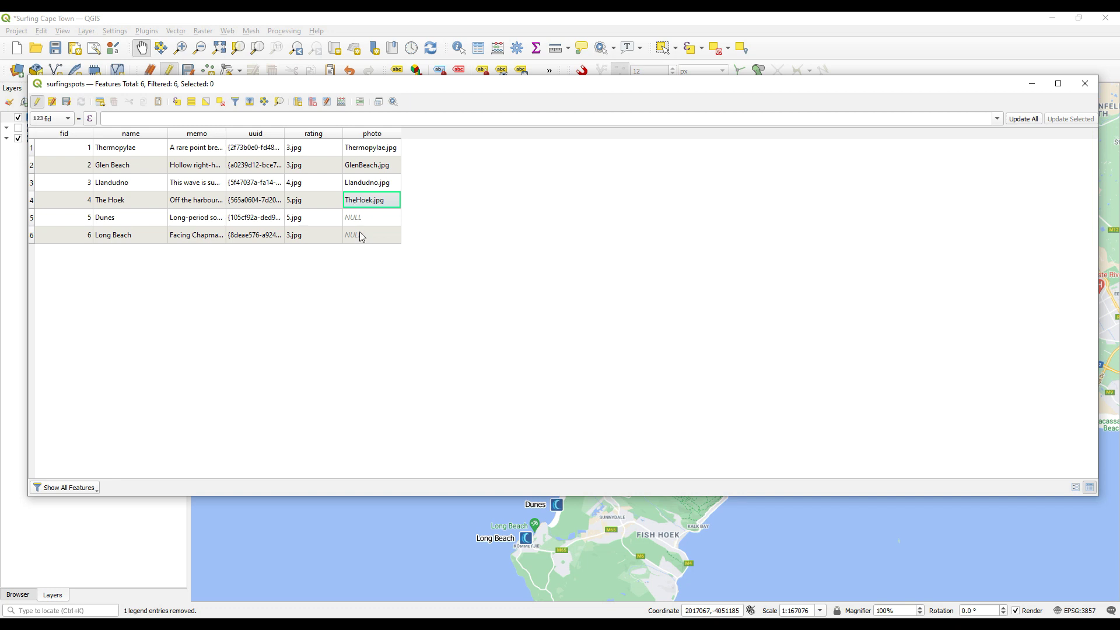
pyautogui.doubleClick(361, 219)
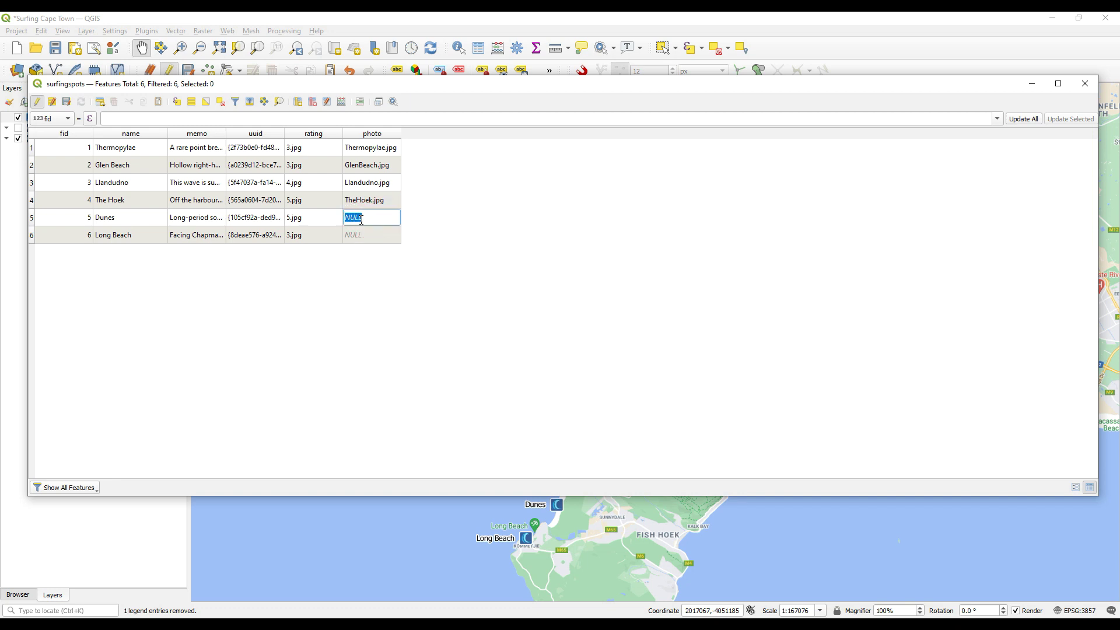
pyautogui.write('Dune.jpg')
pyautogui.press('Return')
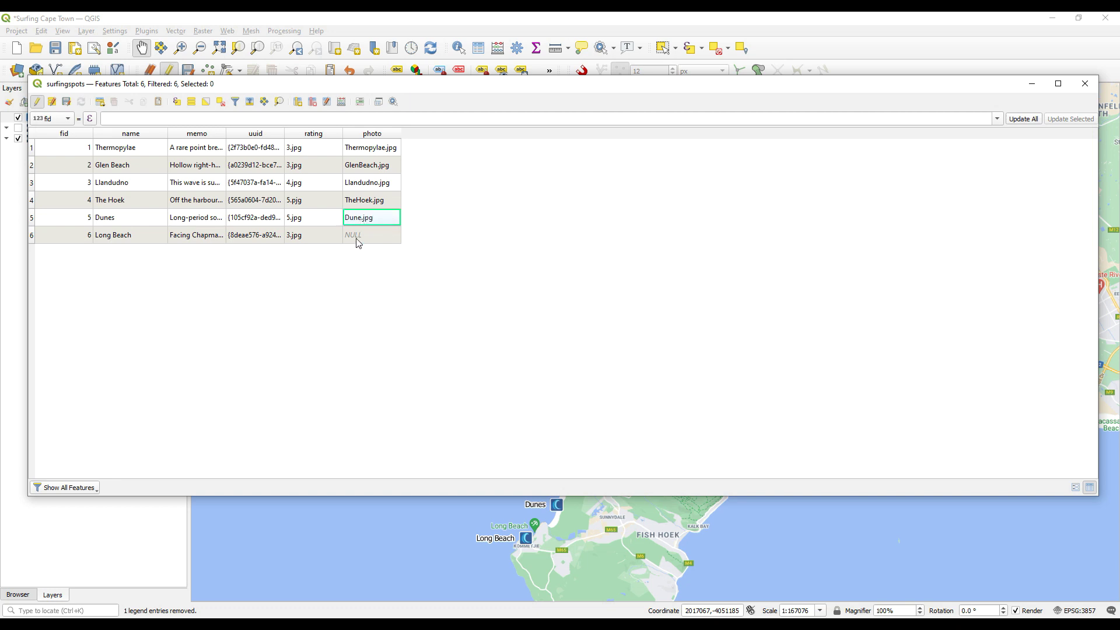
pyautogui.doubleClick(357, 238)
pyautogui.write('LongBeach.')
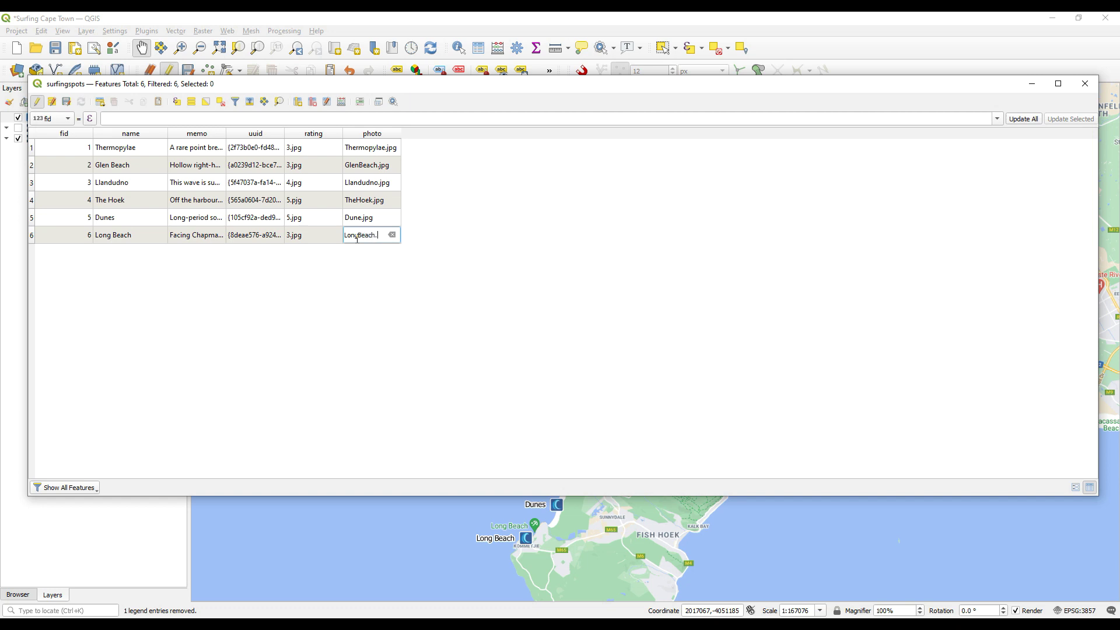
pyautogui.write('jpg')
pyautogui.press('Return')
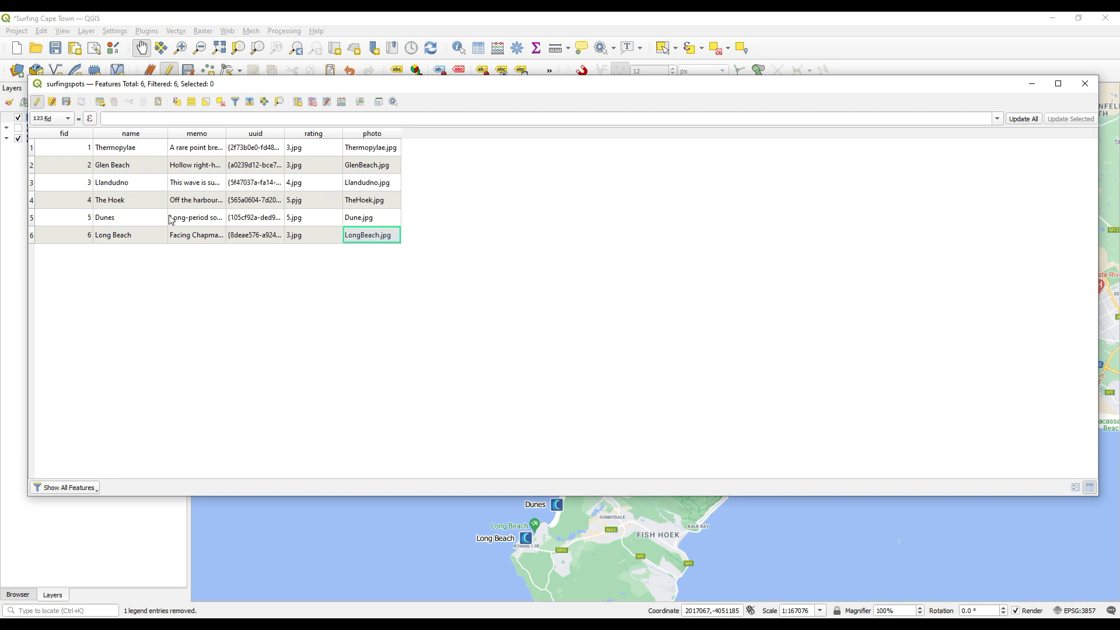
# - Stop editing, save the layer edits and close the attribute table
pyautogui.click(37, 101)
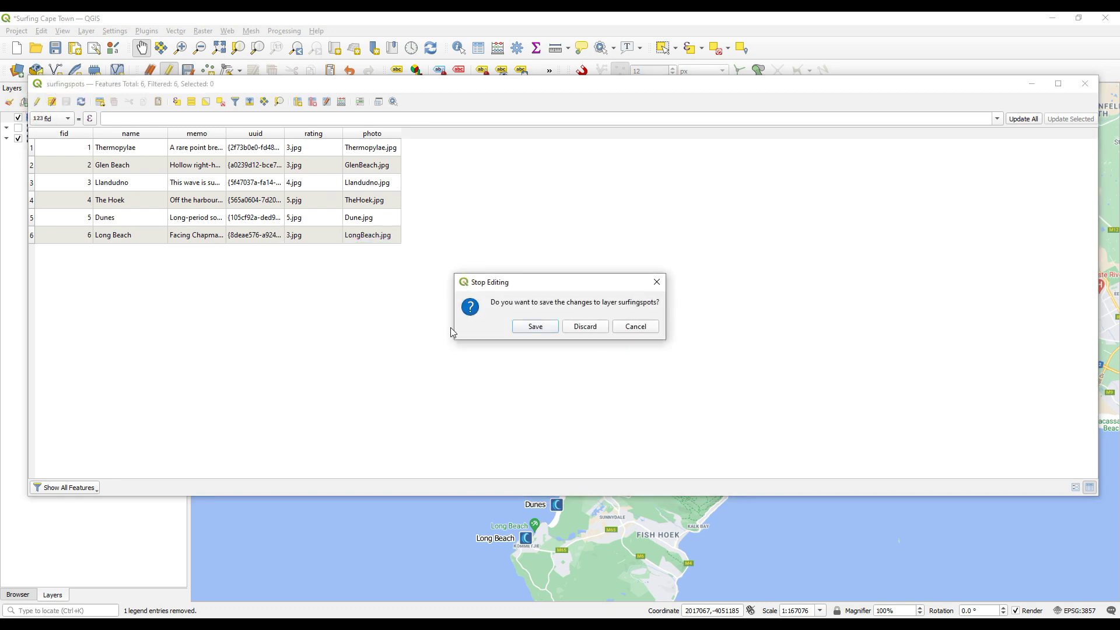
pyautogui.click(542, 325)
pyautogui.click(1086, 86)
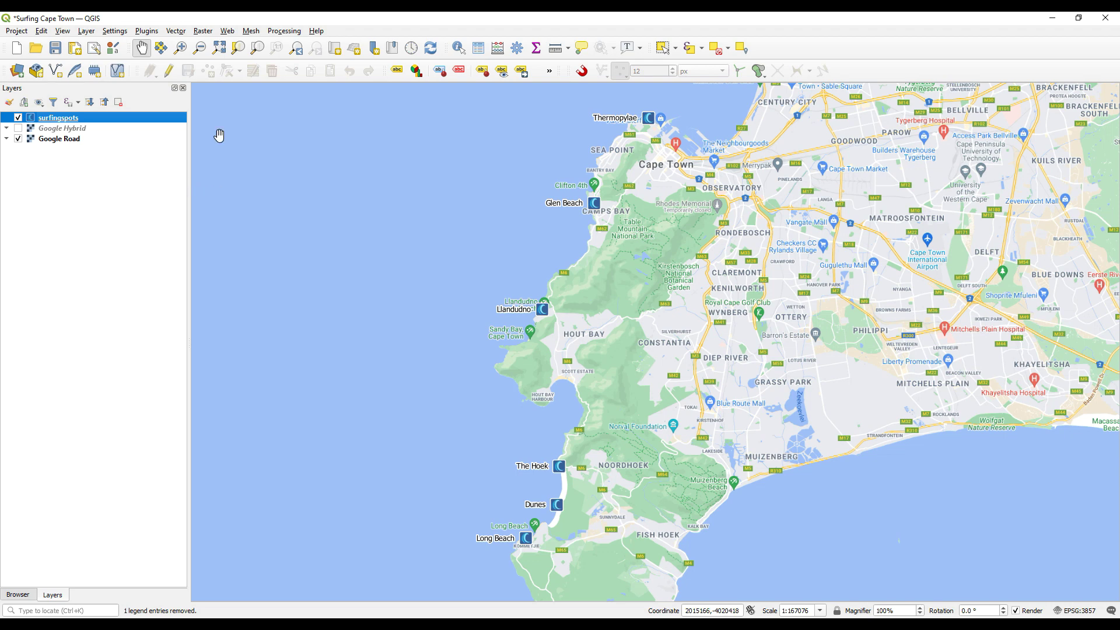
pyautogui.click(459, 49)
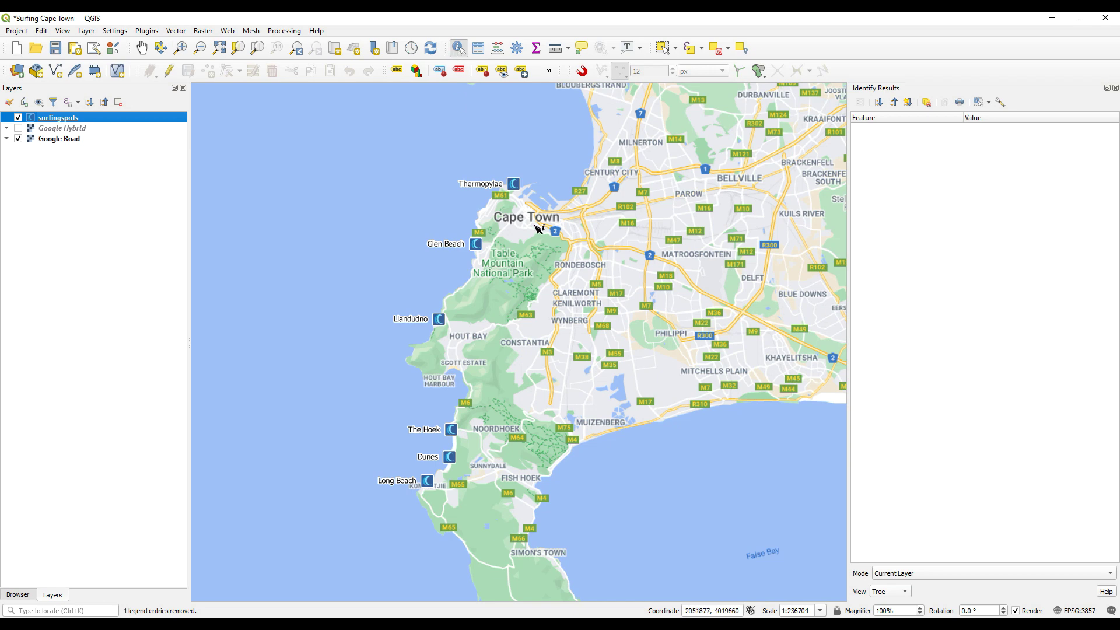
pyautogui.click(513, 184)
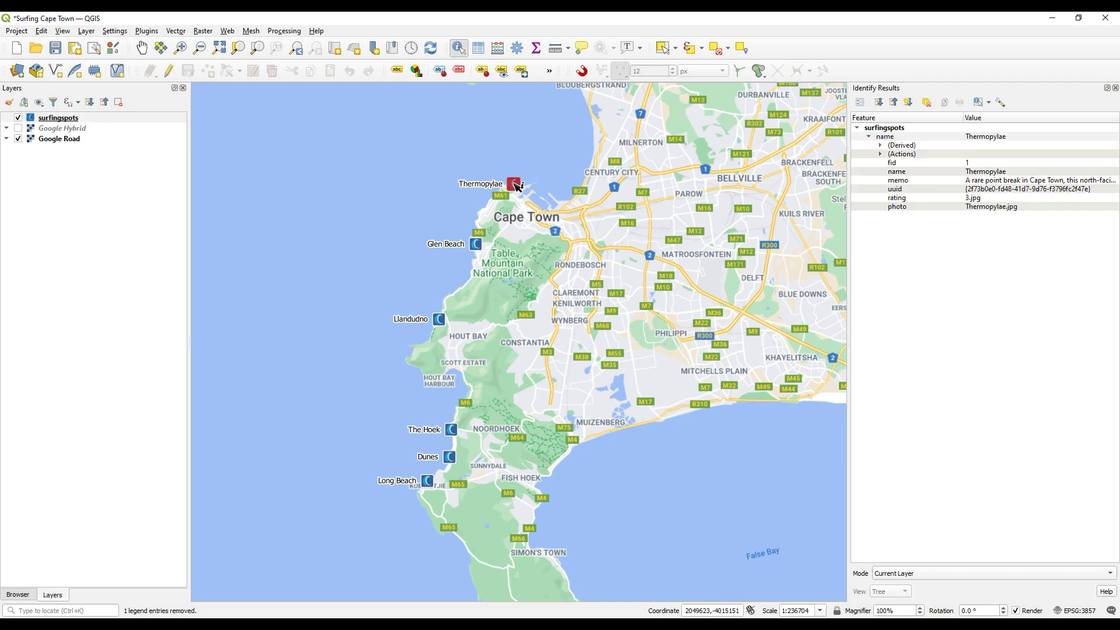
pyautogui.click(860, 102)
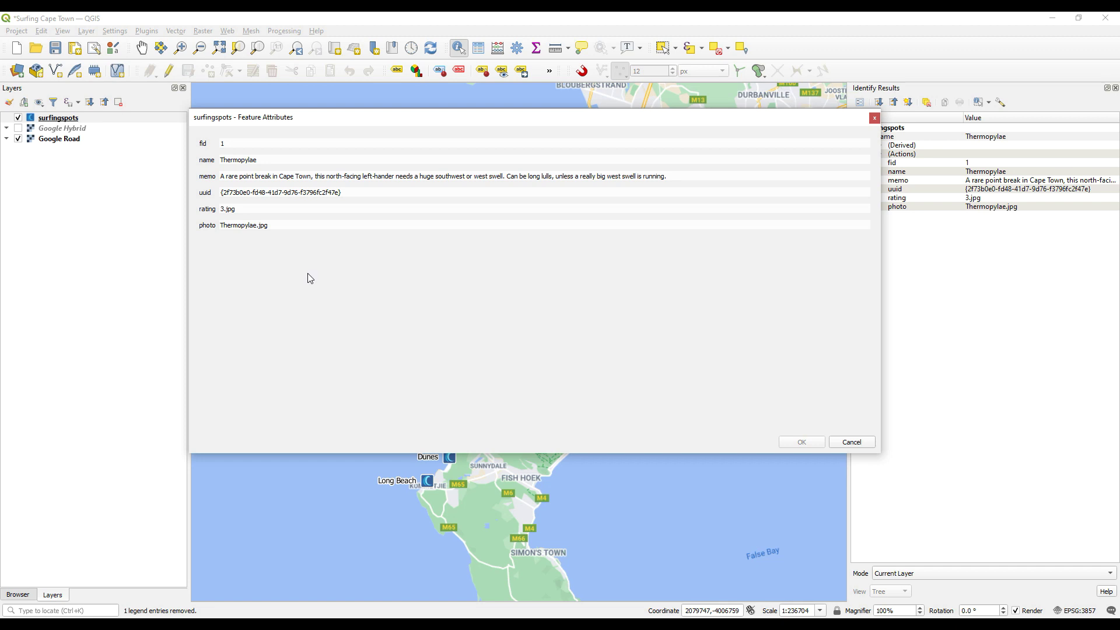
pyautogui.click(874, 118)
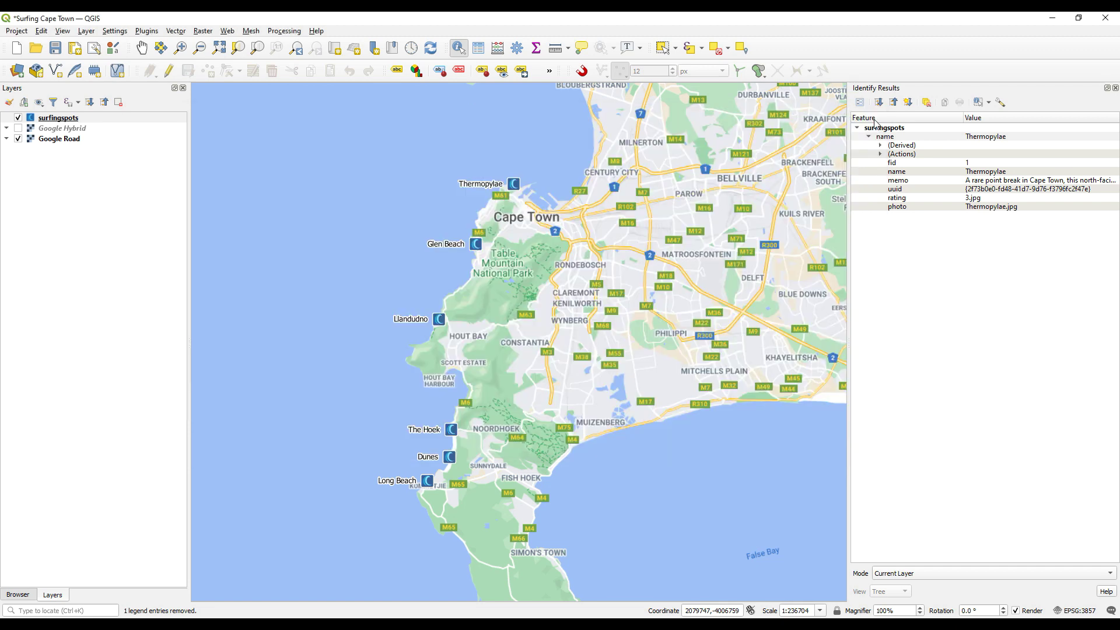
pyautogui.click(1114, 87)
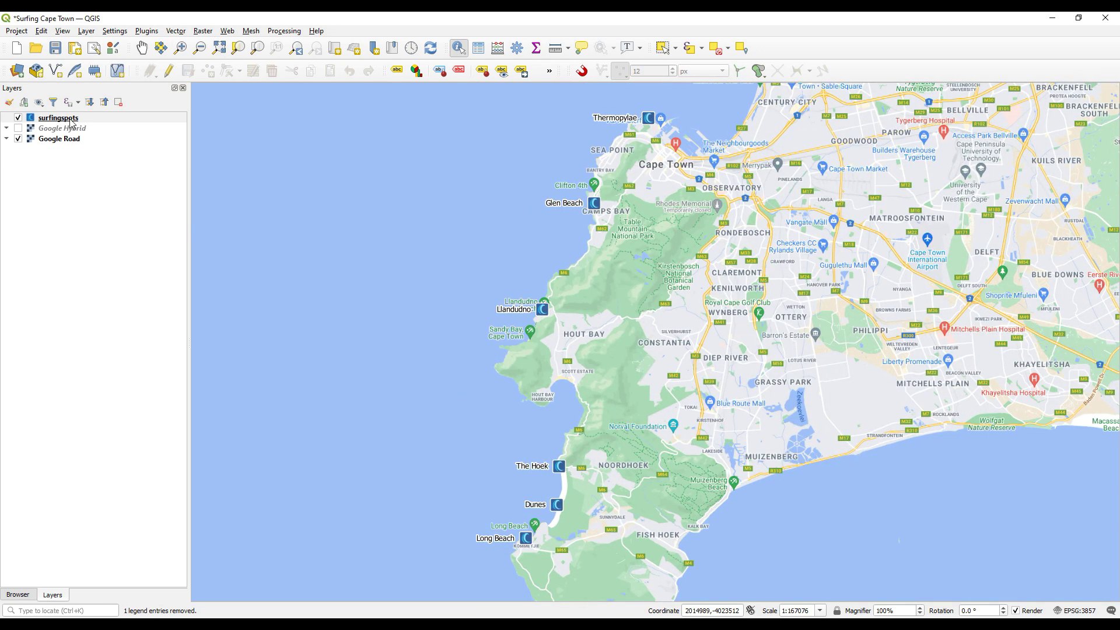
pyautogui.click(64, 116)
# - Switch the surfingspots Attributes Form to the Drag and Drop Designer
pyautogui.doubleClick(64, 118)
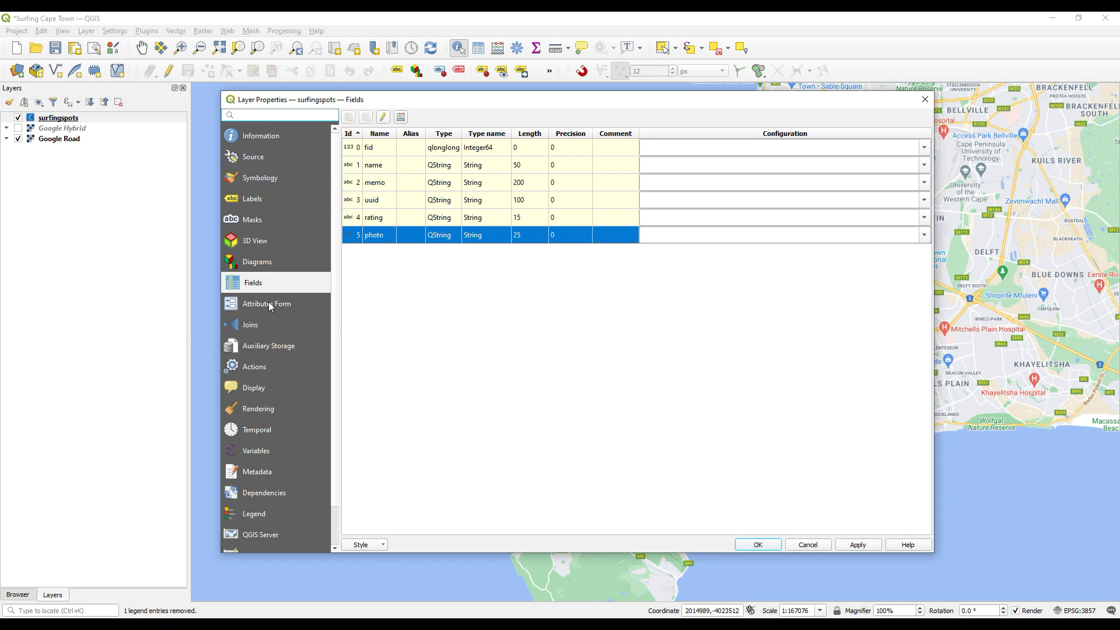
pyautogui.click(269, 304)
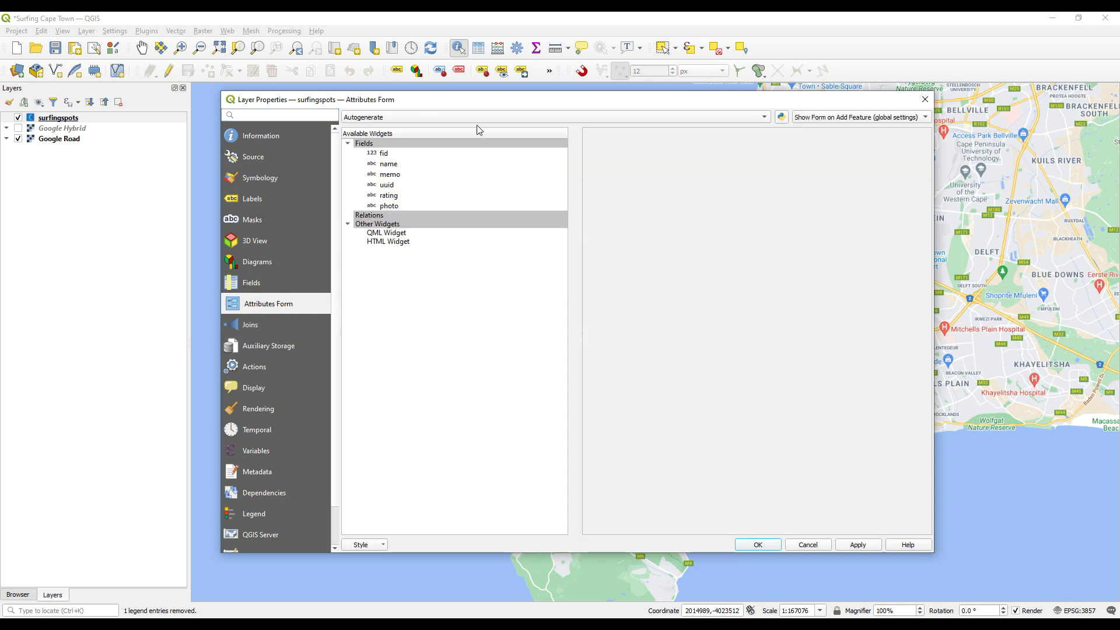
pyautogui.click(616, 118)
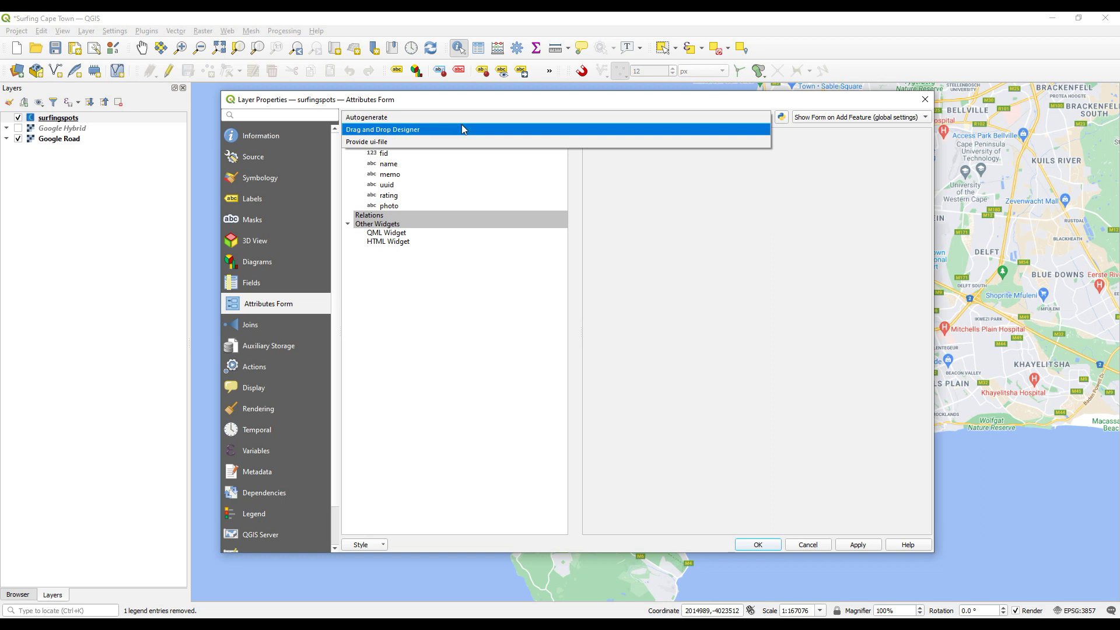
pyautogui.click(438, 129)
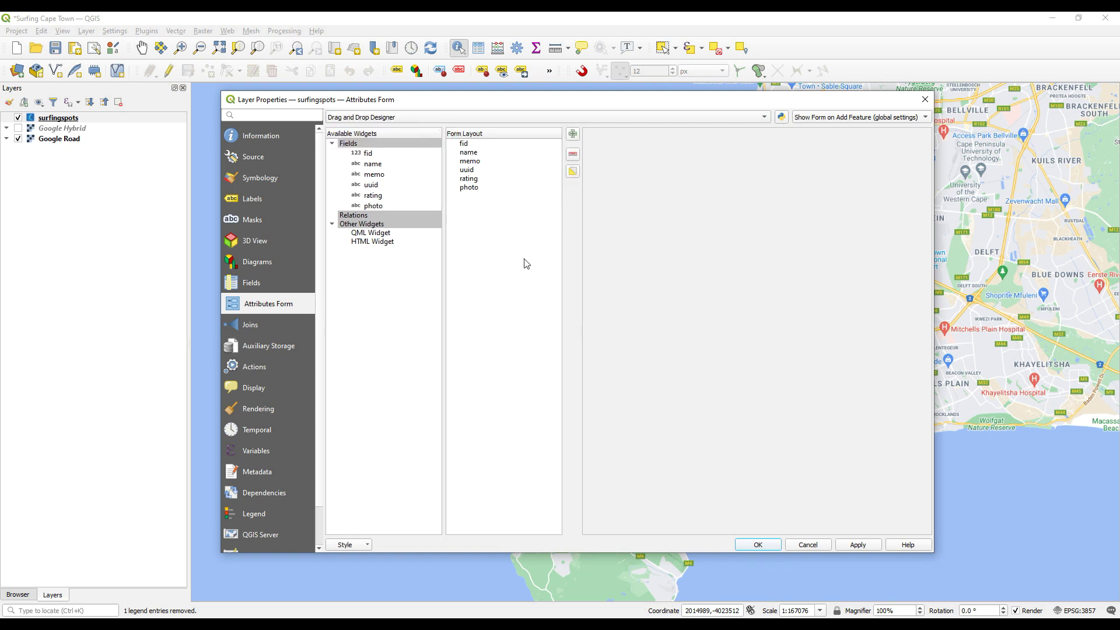
# - Remove the fid and uuid fields from the form layout
pyautogui.click(468, 146)
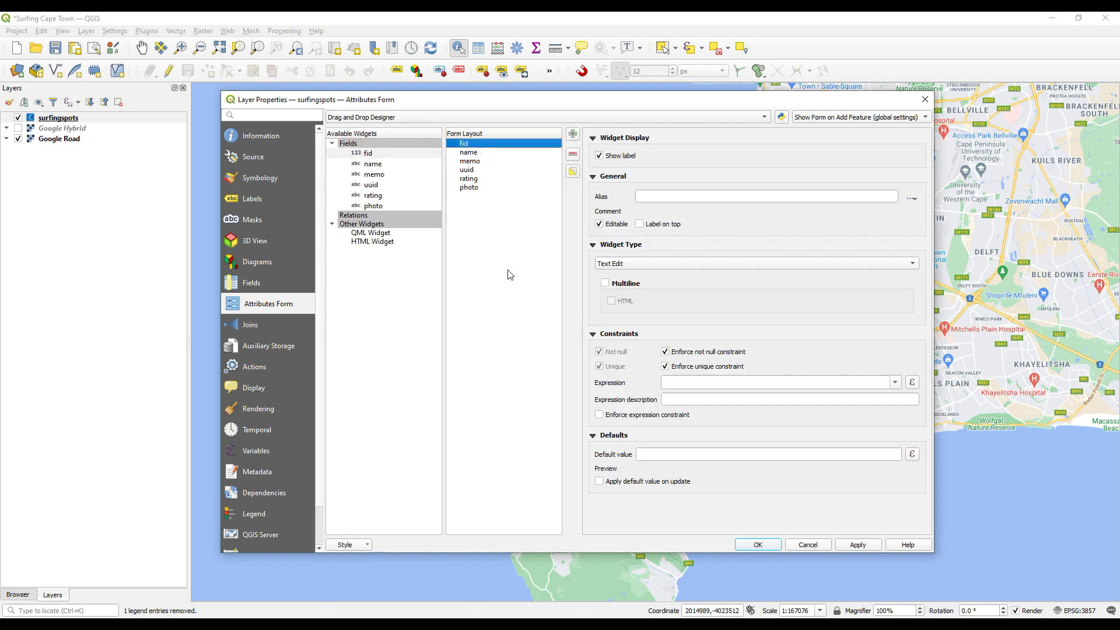
pyautogui.click(574, 155)
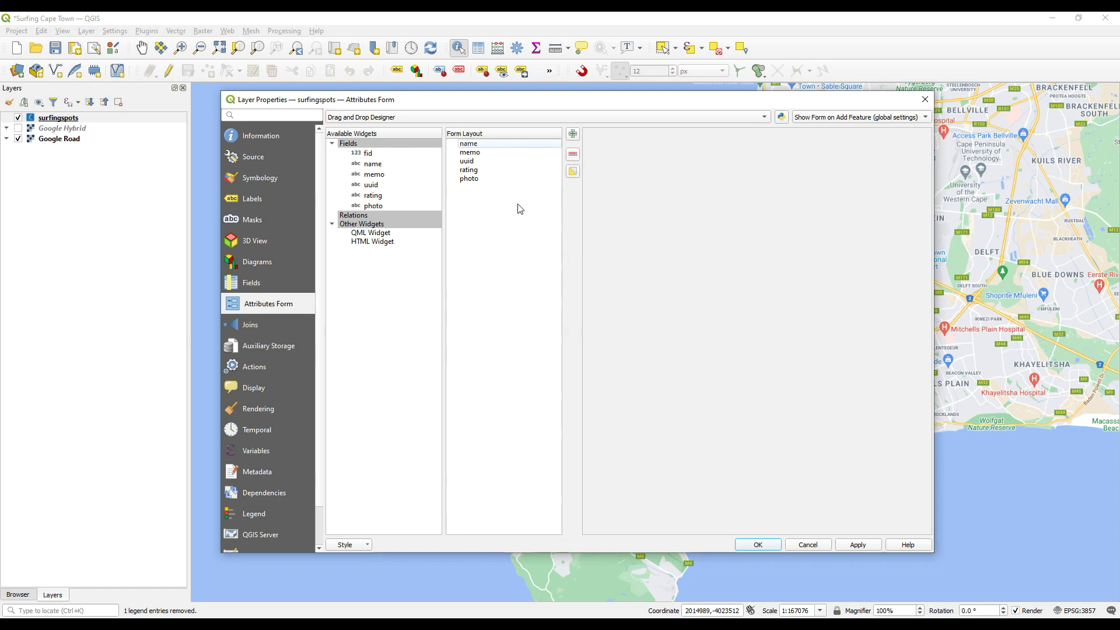
pyautogui.click(485, 161)
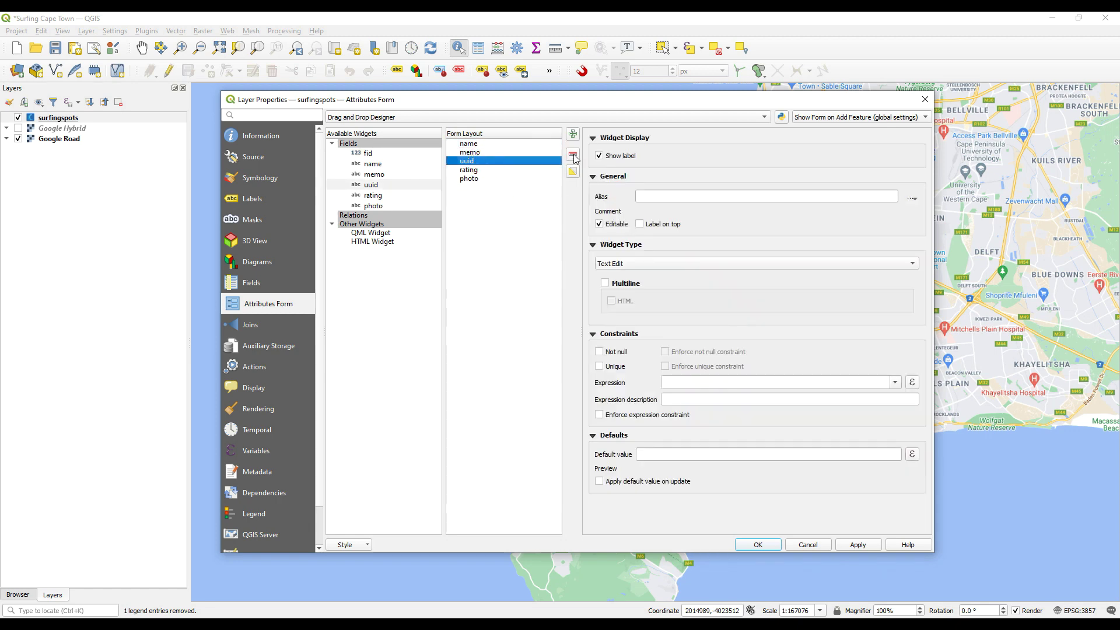
pyautogui.click(573, 155)
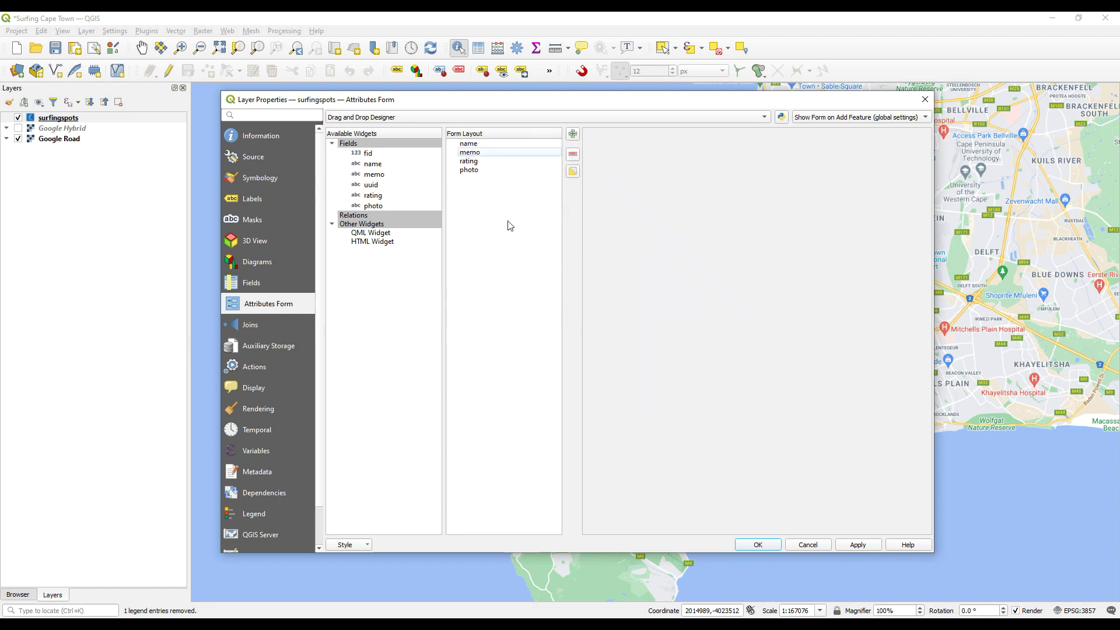
pyautogui.click(572, 134)
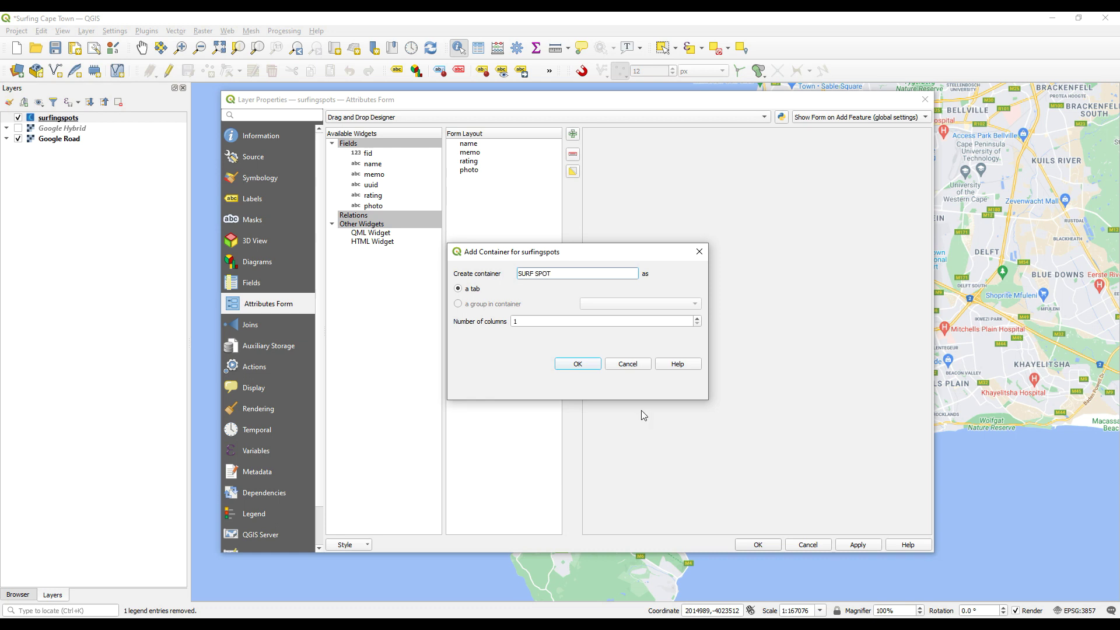
# - Create the SURF SPOT tab and move name, memo, rating and photo into it
pyautogui.click(591, 363)
pyautogui.click(491, 176)
pyautogui.click(468, 143)
pyautogui.keyDown('shift'); pyautogui.click(469, 169); pyautogui.keyUp('shift')
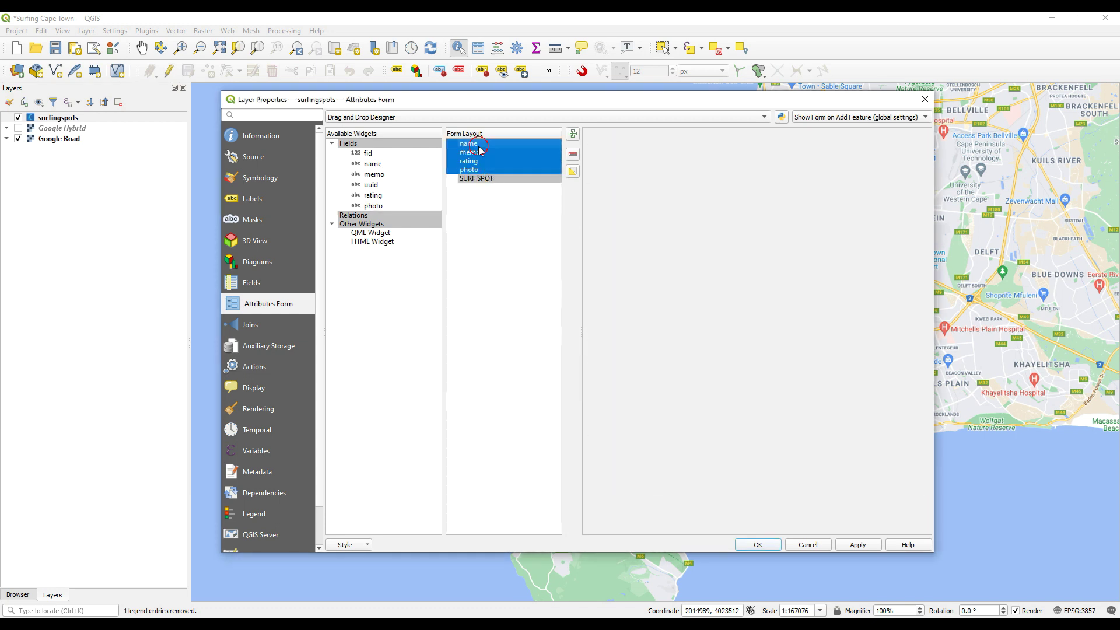
pyautogui.moveTo(480, 150); pyautogui.dragTo(496, 182)
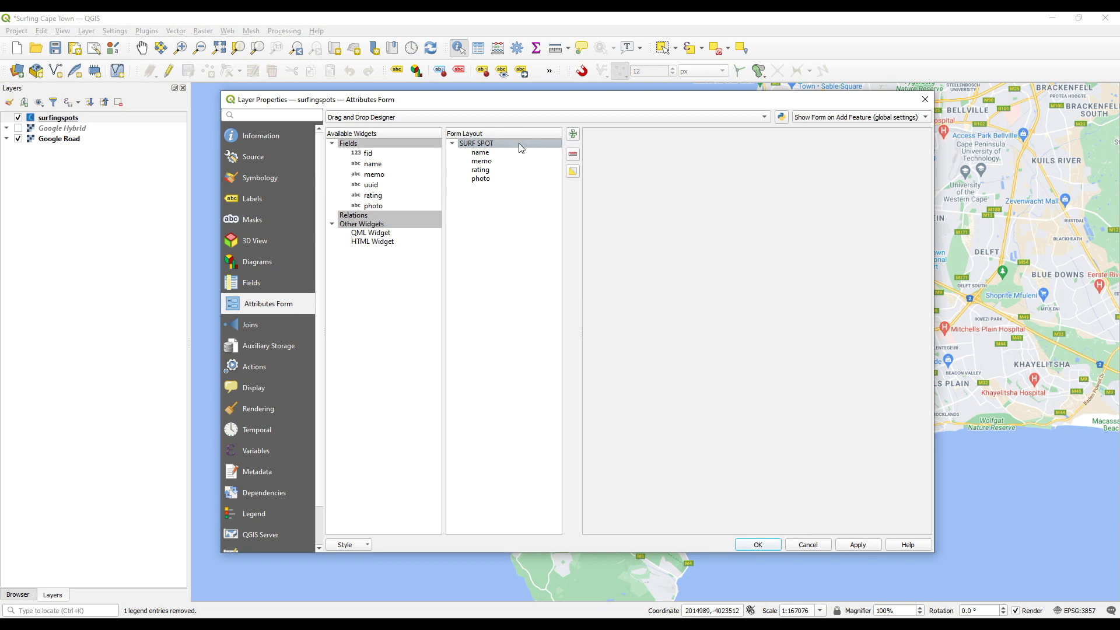
# - Add an ADMIN tab holding uuid and fid, and move memo below photo
pyautogui.click(572, 134)
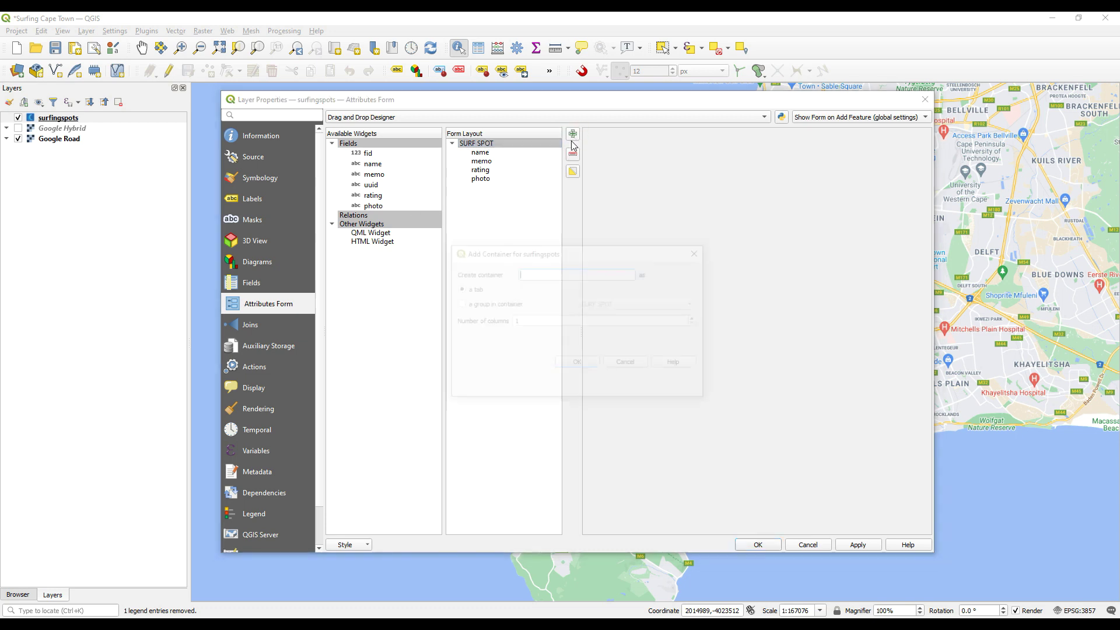
pyautogui.write('ADMIN')
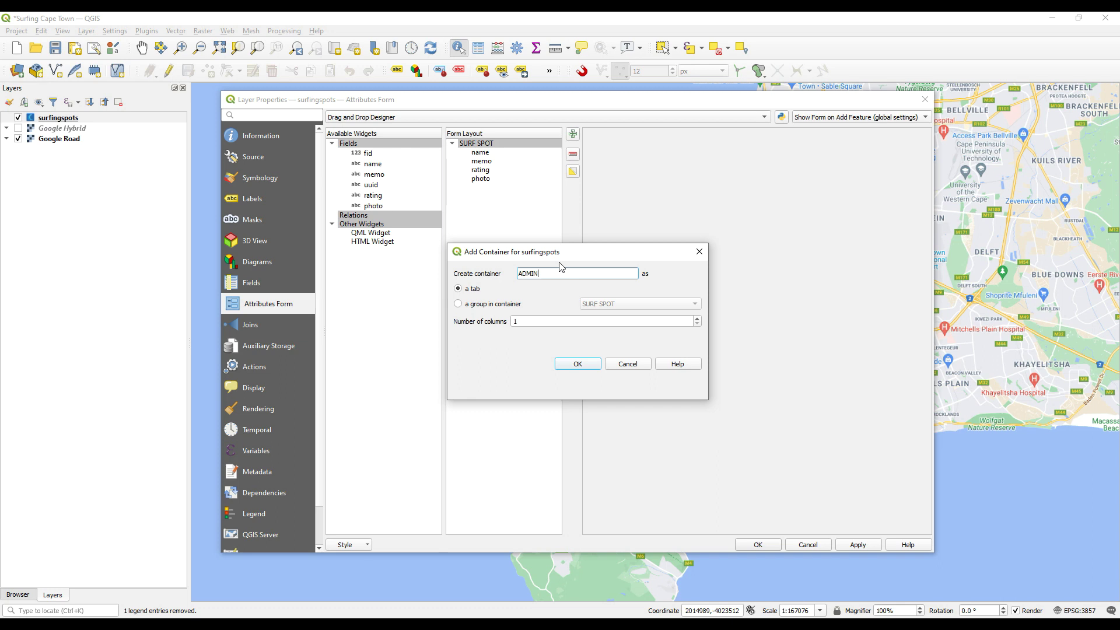
pyautogui.click(569, 363)
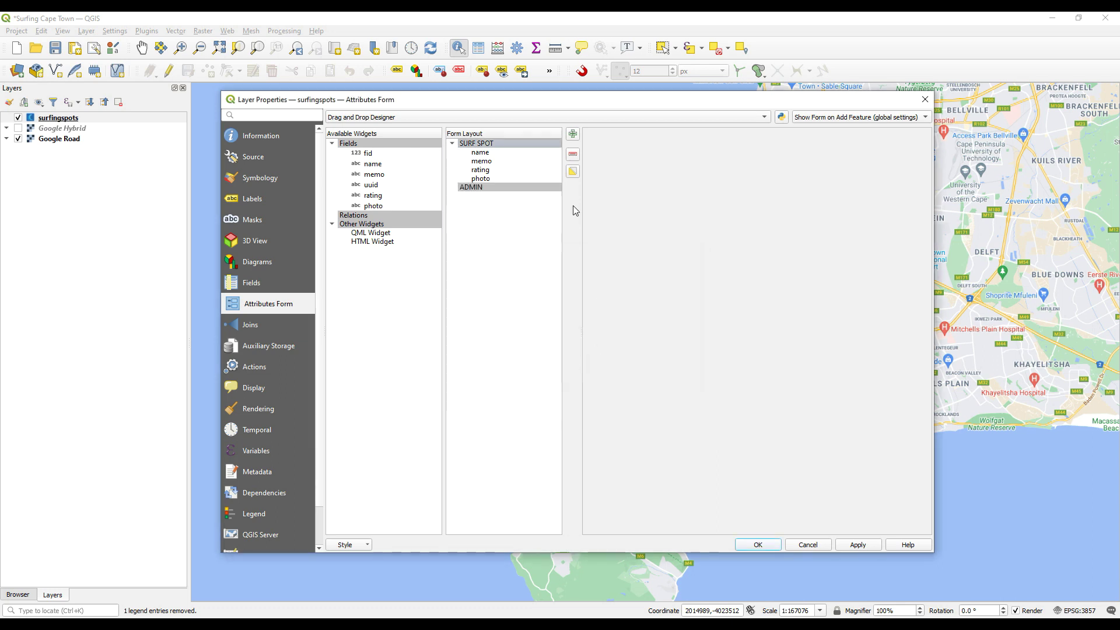
pyautogui.moveTo(372, 185); pyautogui.dragTo(496, 188)
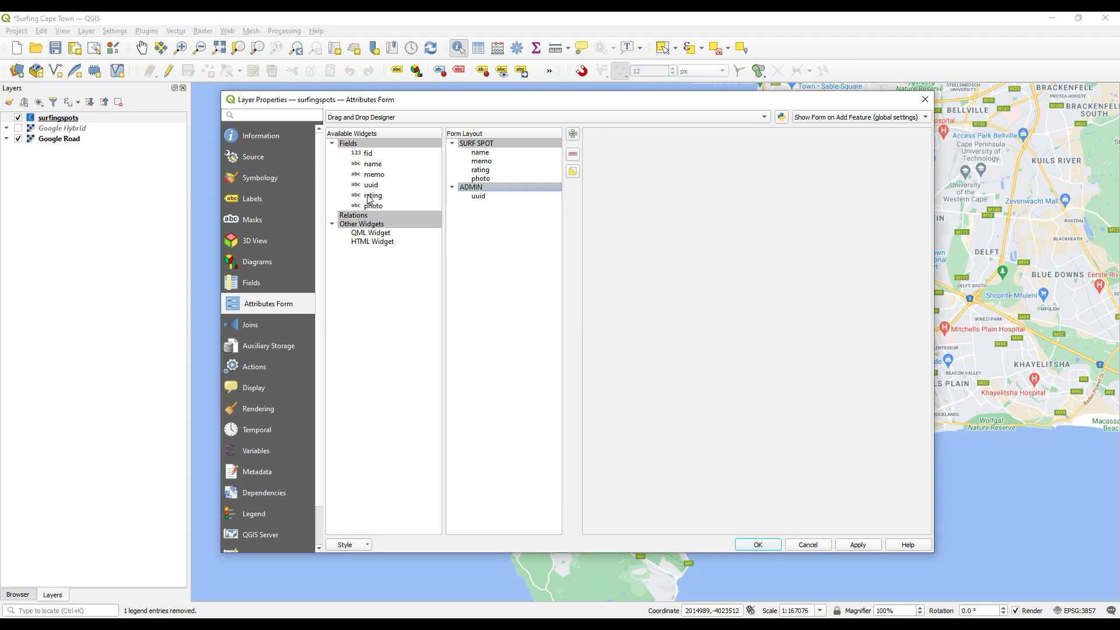
pyautogui.click(369, 153)
pyautogui.moveTo(373, 156); pyautogui.dragTo(496, 214)
pyautogui.click(494, 196)
pyautogui.click(503, 161)
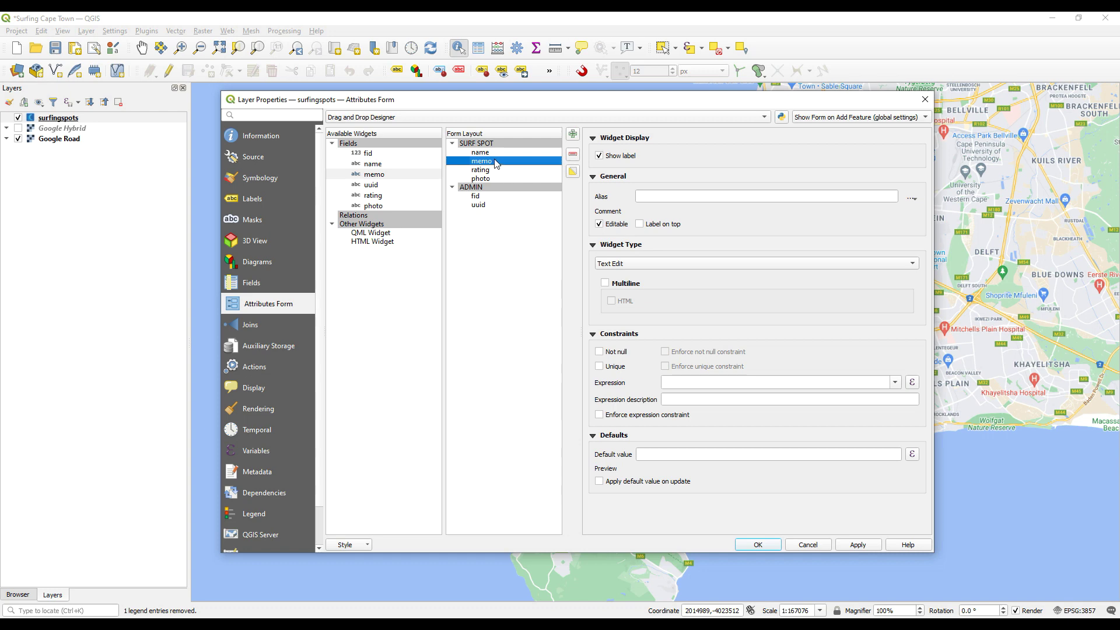
pyautogui.moveTo(497, 164); pyautogui.dragTo(507, 180)
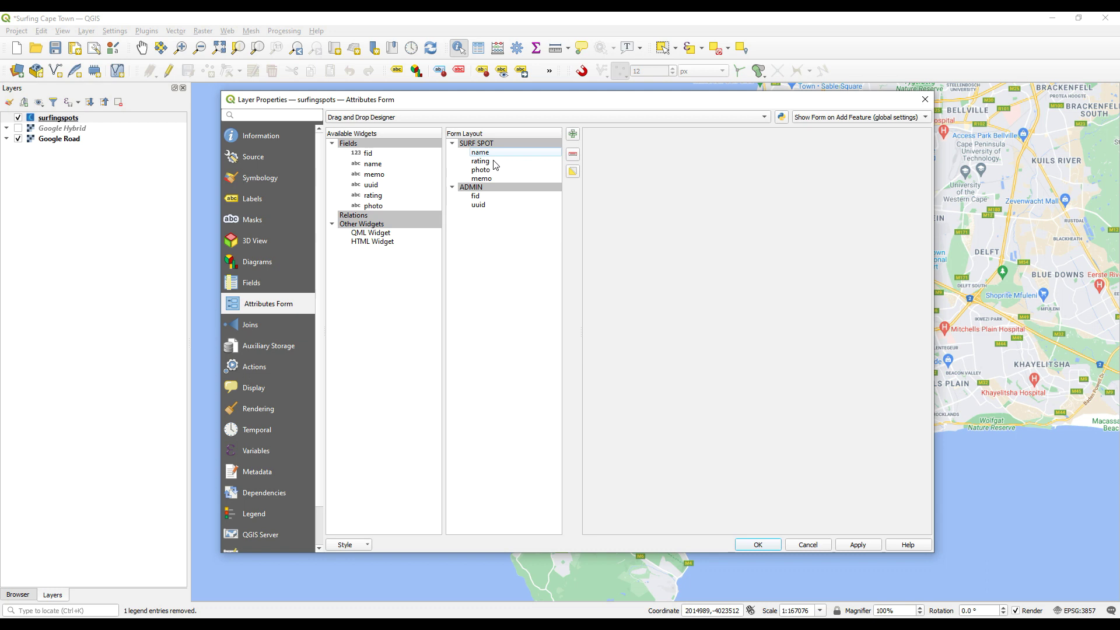
# - Make rating an Attachment widget with relative paths enabled
pyautogui.click(482, 161)
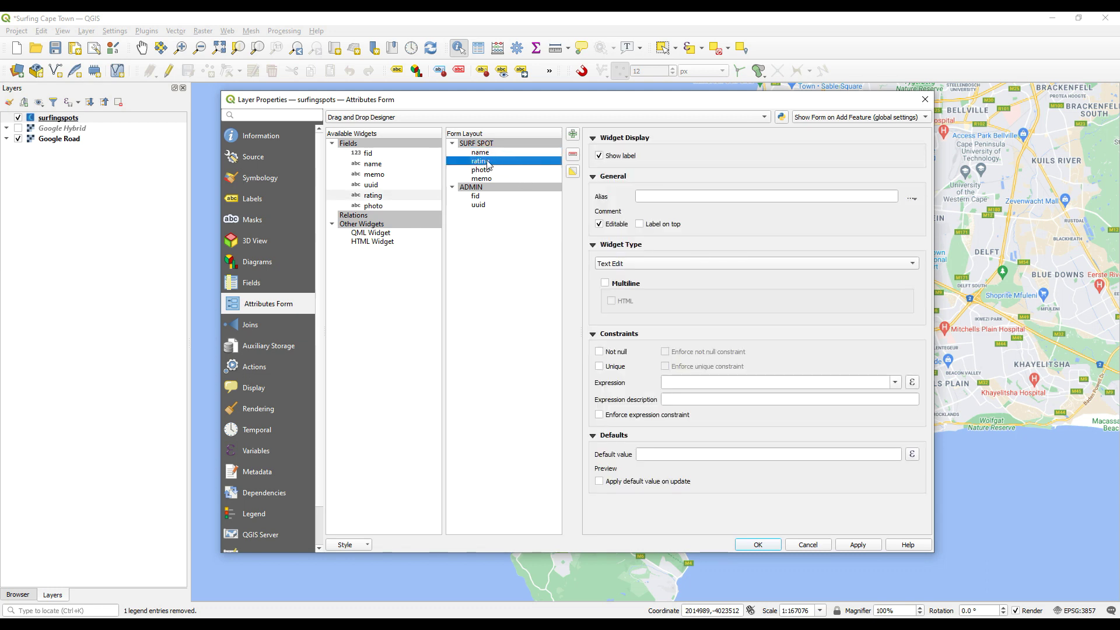
pyautogui.click(684, 266)
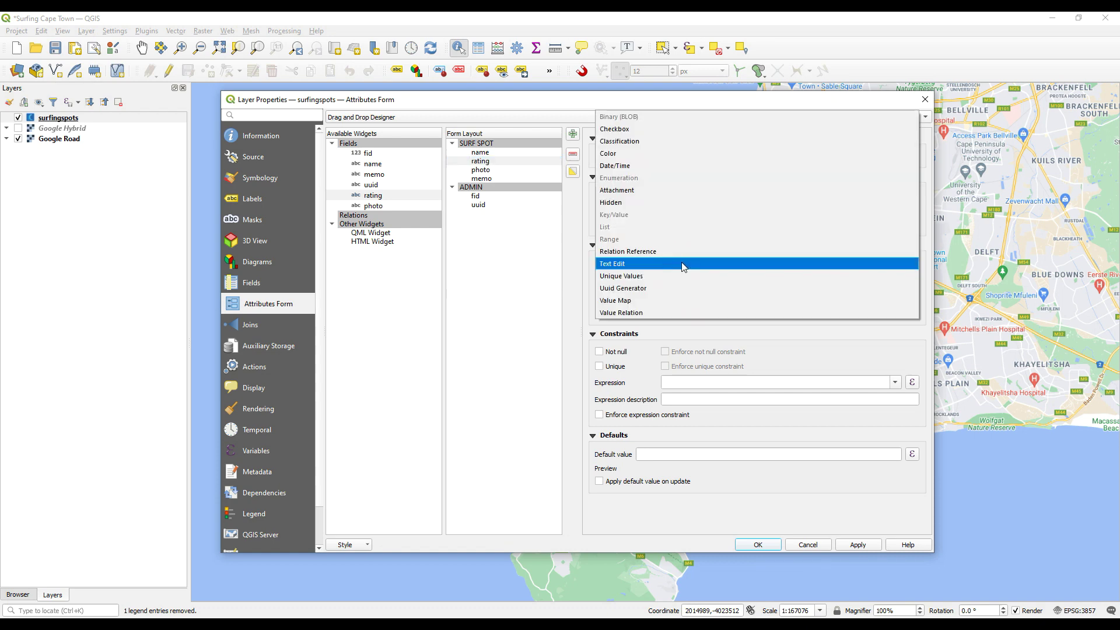
pyautogui.click(638, 194)
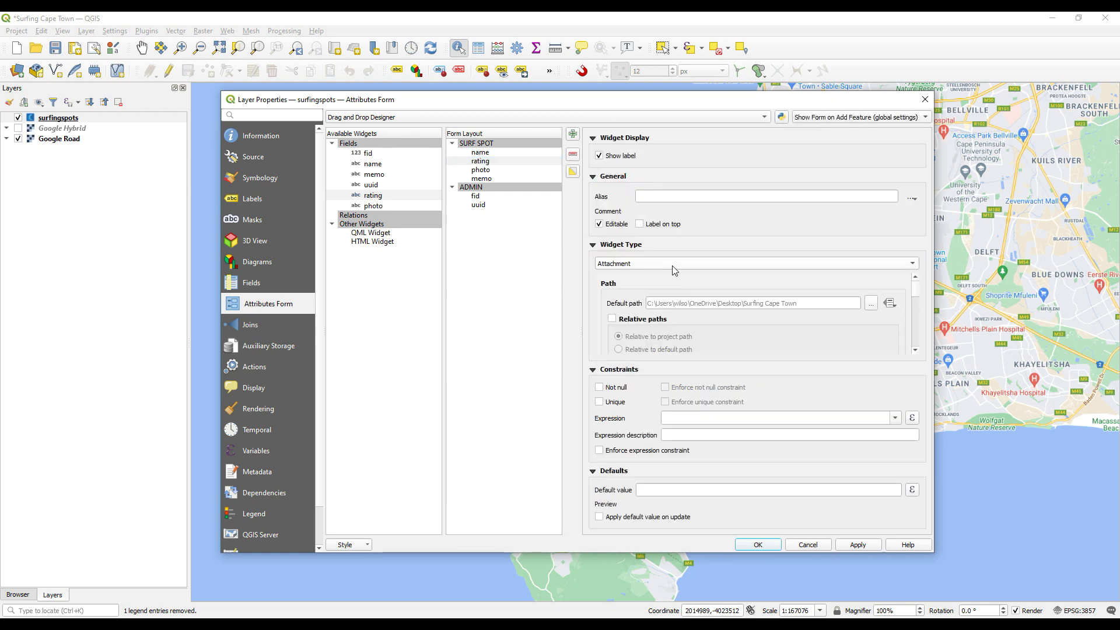
pyautogui.click(612, 319)
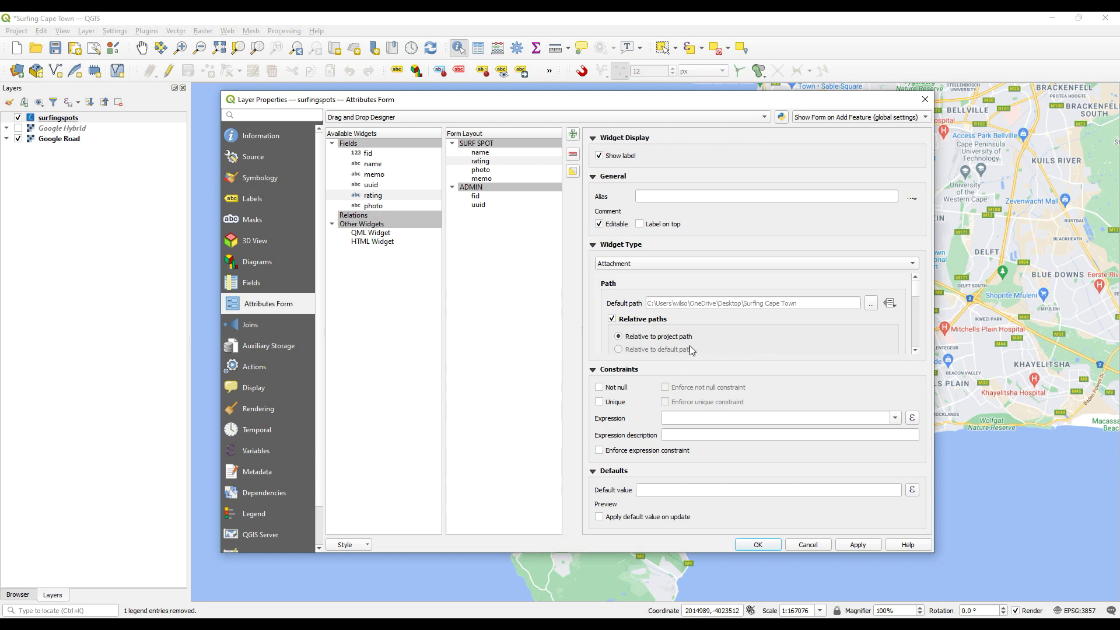
# - Set rating's default path to the Surfing Cape Town IMAGES folder, relative to default path
pyautogui.click(870, 304)
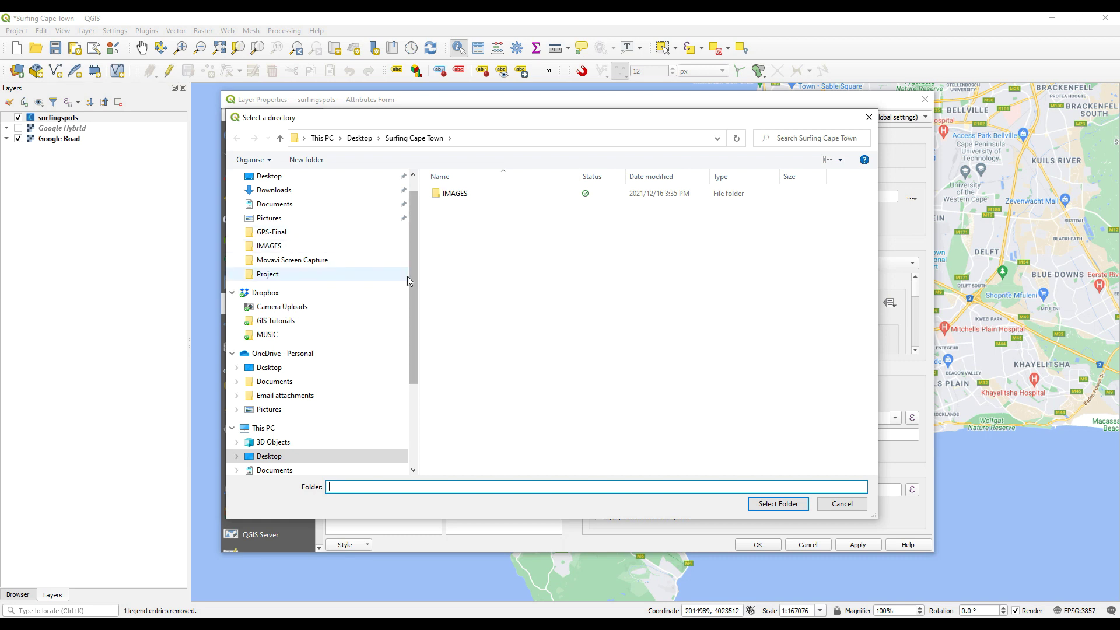
pyautogui.scroll(2, 412, 265)
pyautogui.click(271, 198)
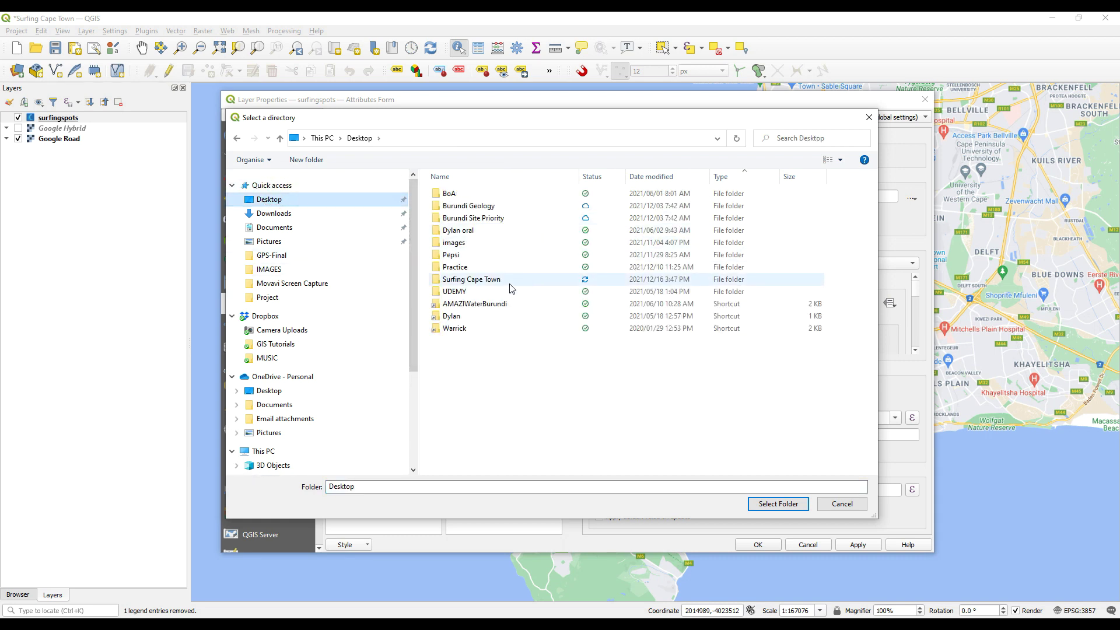
pyautogui.doubleClick(475, 279)
pyautogui.click(470, 200)
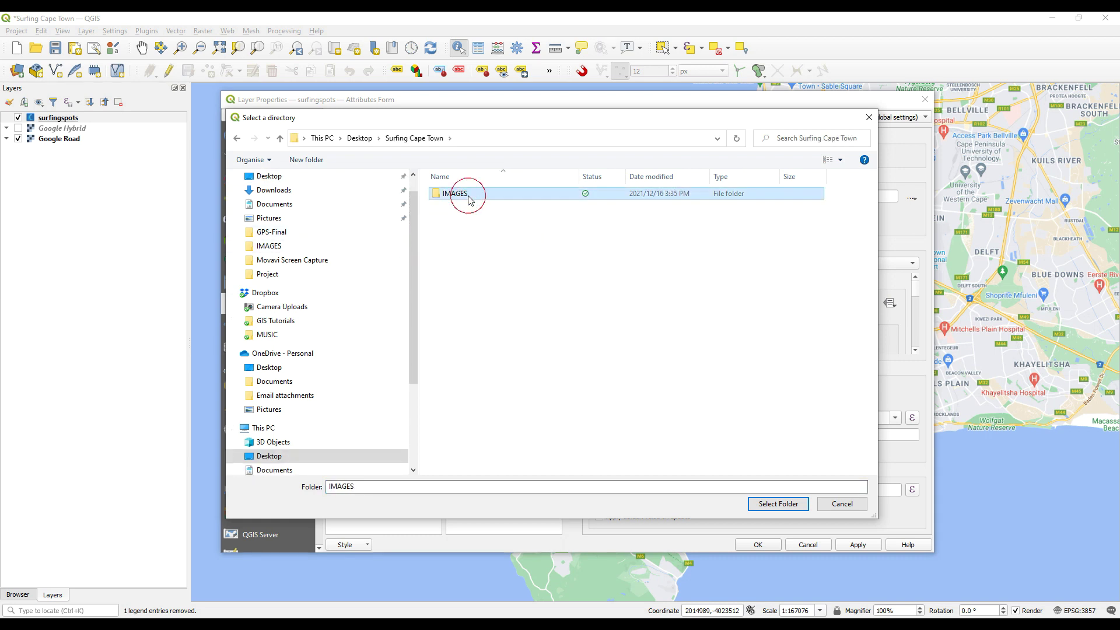
pyautogui.click(797, 506)
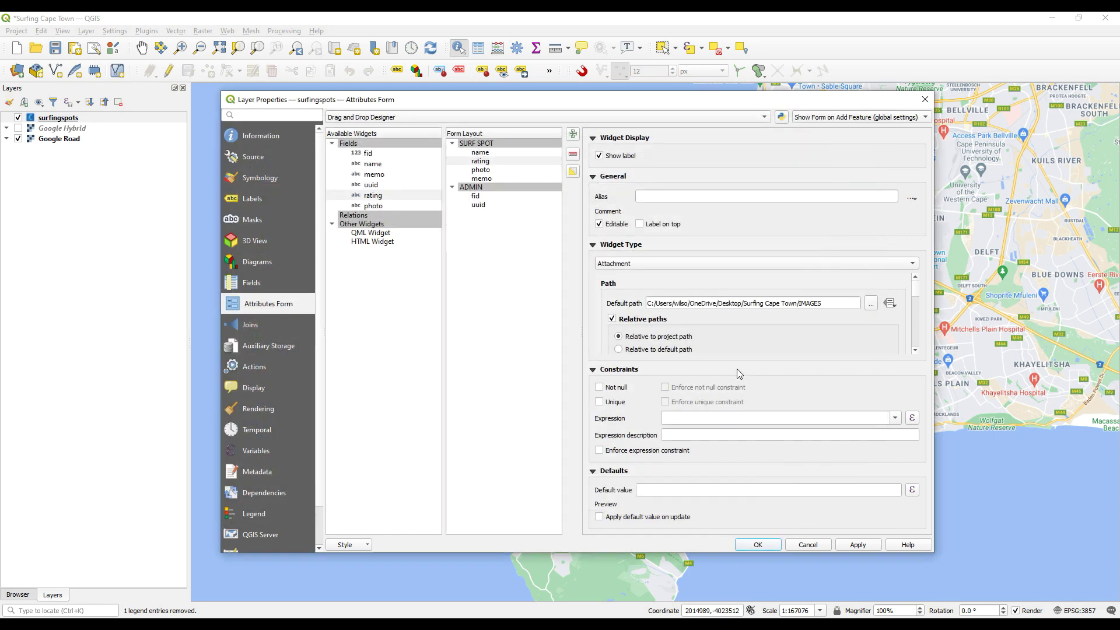
pyautogui.click(617, 349)
# - Set the rating attachment viewer type to Image
pyautogui.scroll(-8, 915, 296)
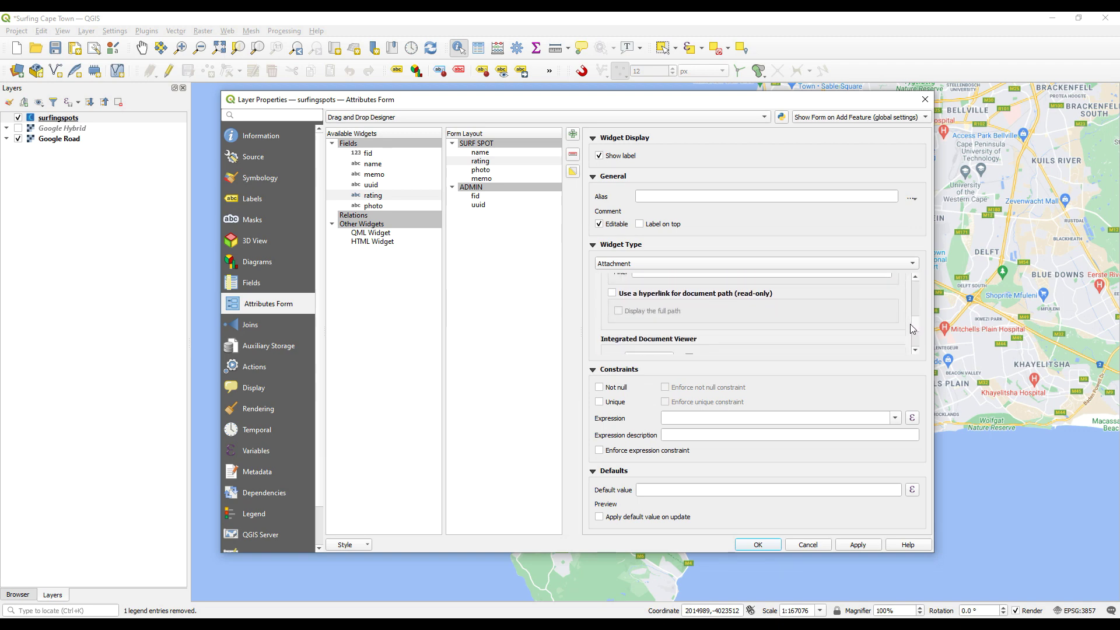
pyautogui.moveTo(912, 328); pyautogui.dragTo(912, 334)
pyautogui.click(665, 329)
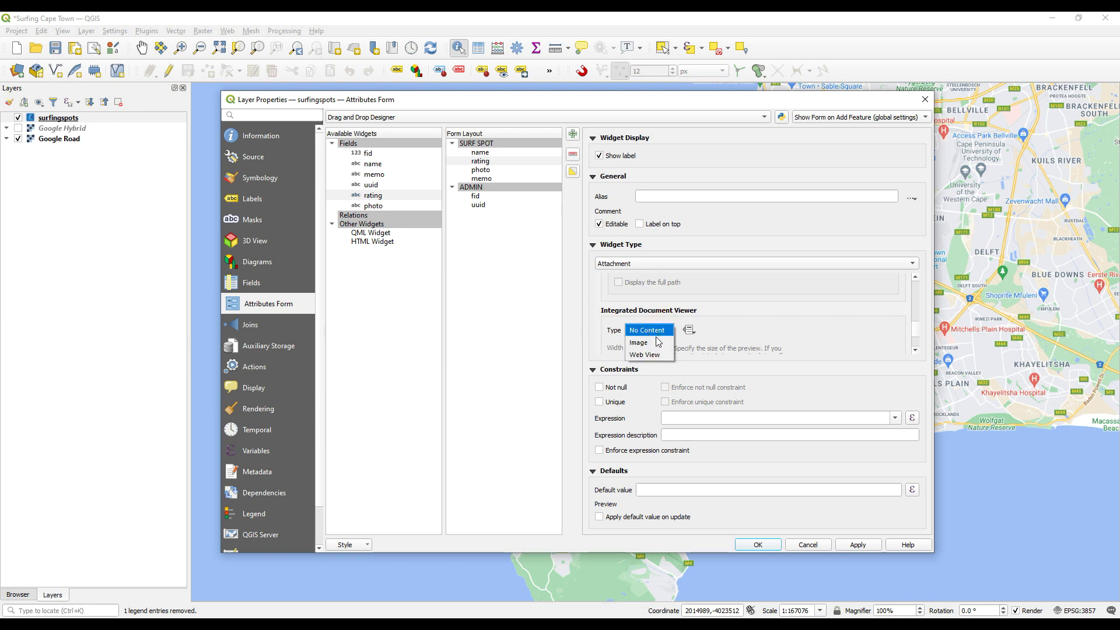
pyautogui.click(652, 342)
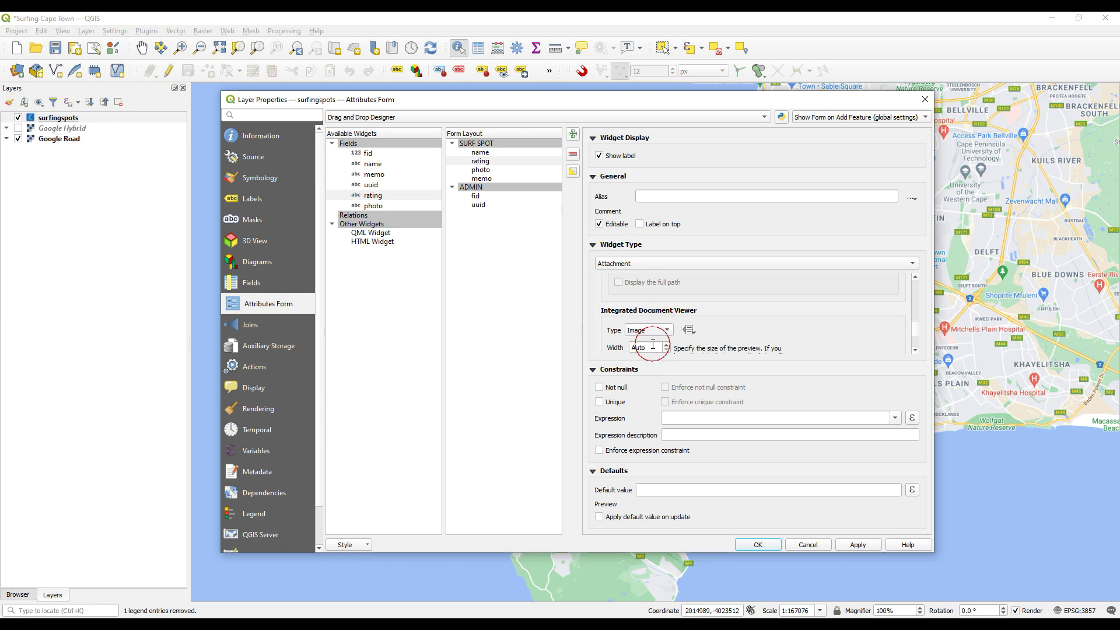
# - Apply rating's settings, then make photo an Attachment widget with relative paths
pyautogui.click(855, 544)
pyautogui.click(490, 170)
pyautogui.click(851, 266)
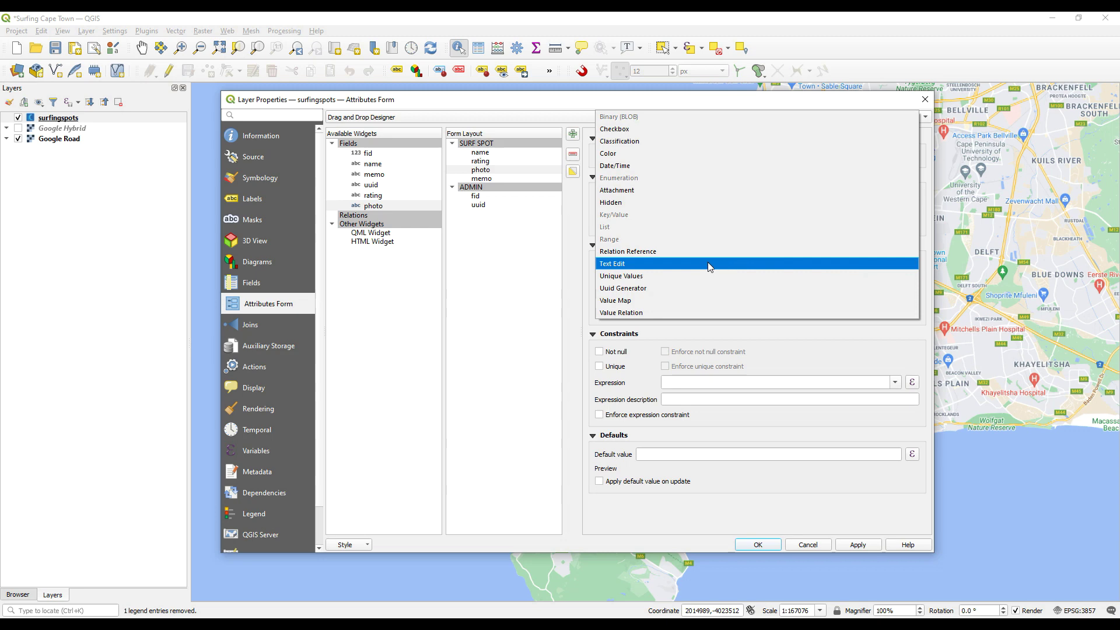
pyautogui.click(640, 190)
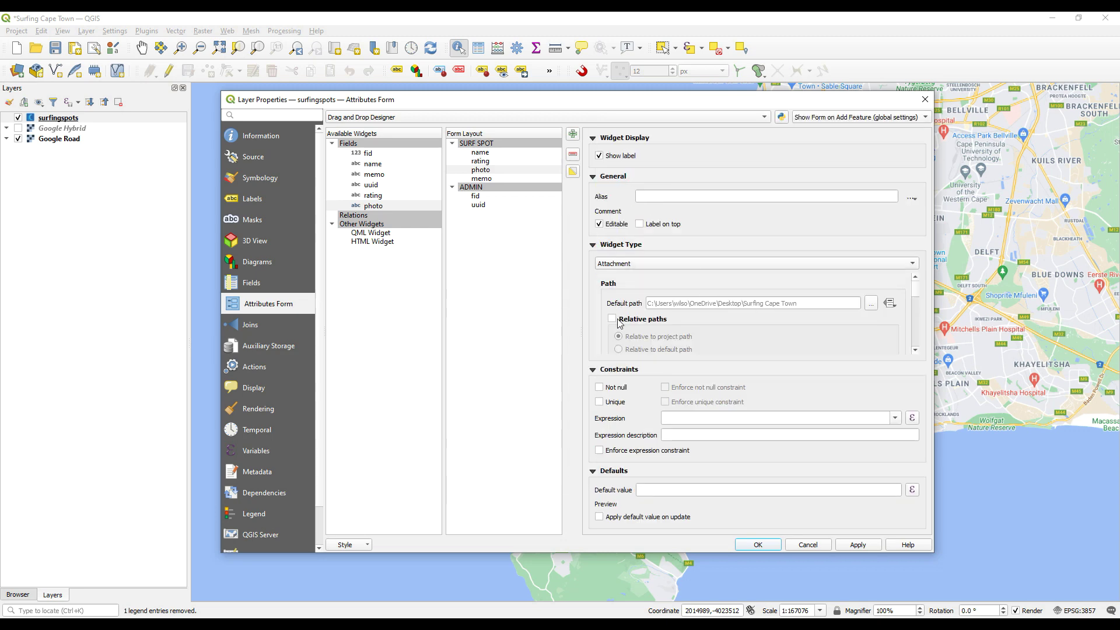
pyautogui.click(618, 321)
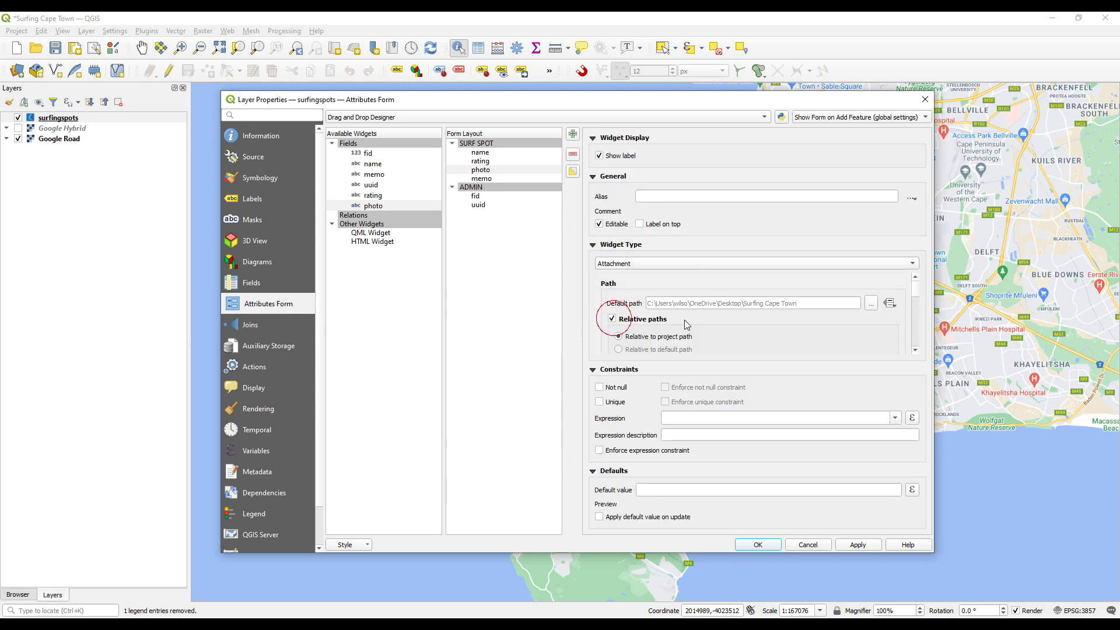
# - Set photo's default path to the IMAGES folder and its viewer type to Image
pyautogui.click(871, 304)
pyautogui.click(462, 201)
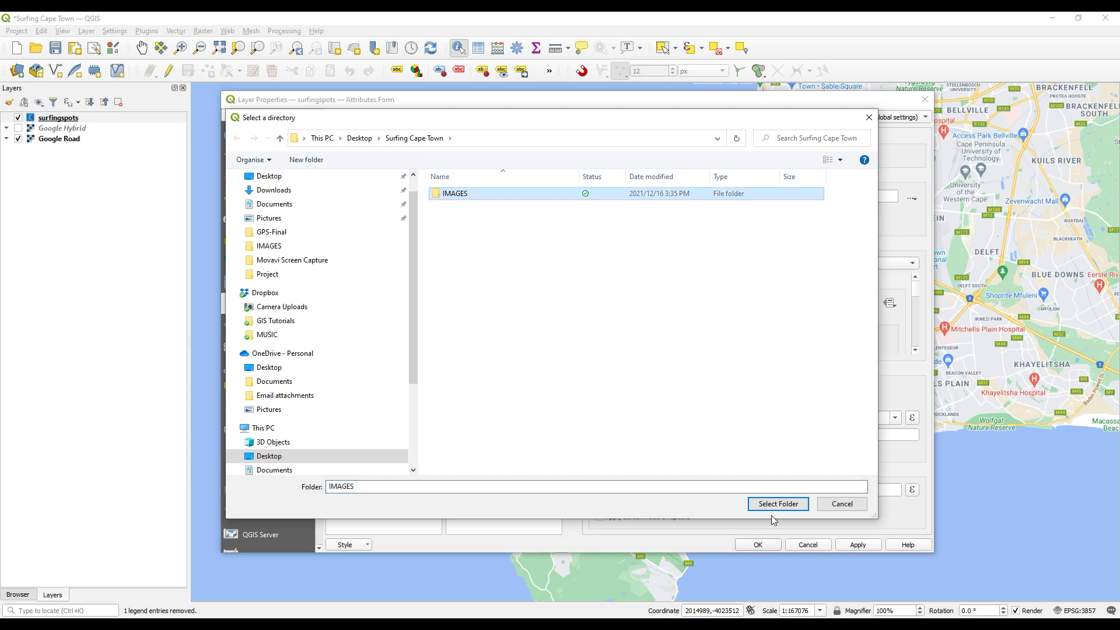
pyautogui.click(776, 504)
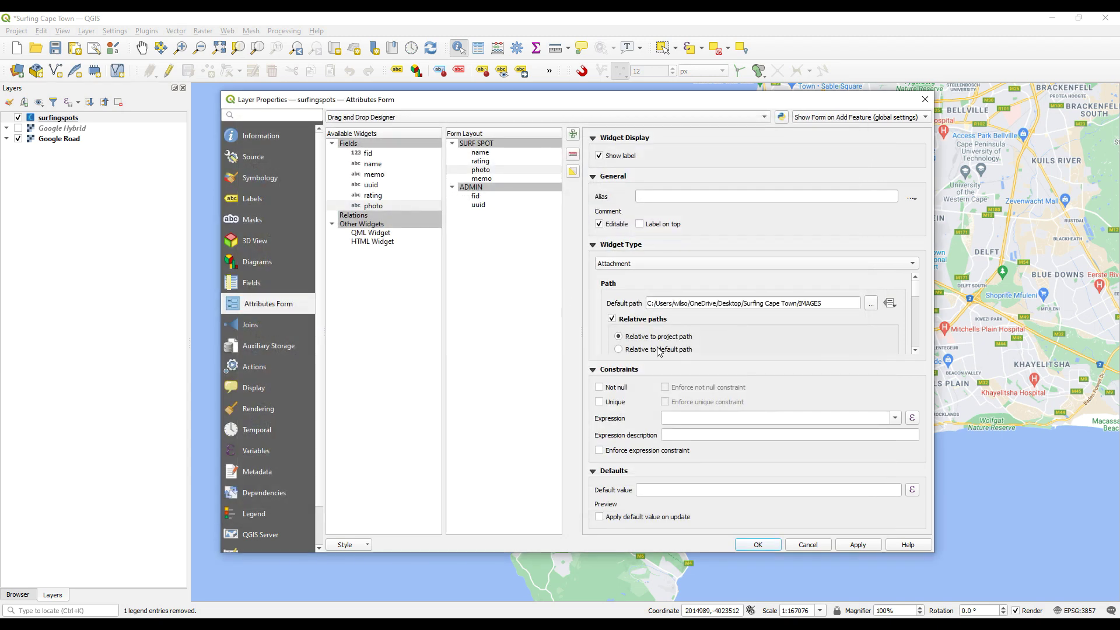
pyautogui.moveTo(916, 288); pyautogui.dragTo(912, 337)
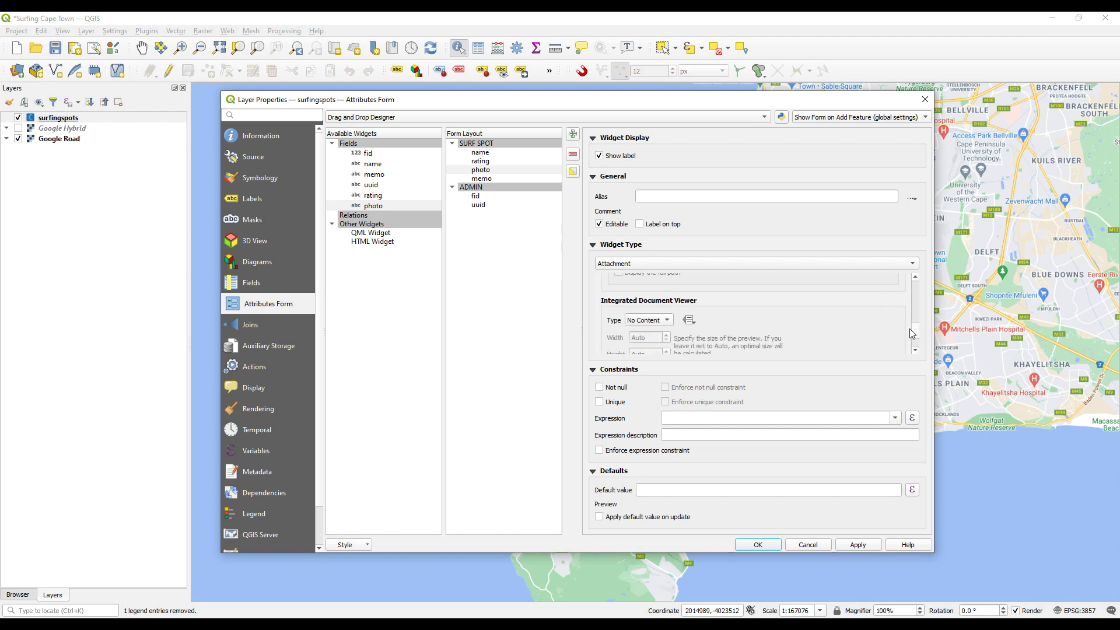
pyautogui.click(649, 318)
pyautogui.click(651, 330)
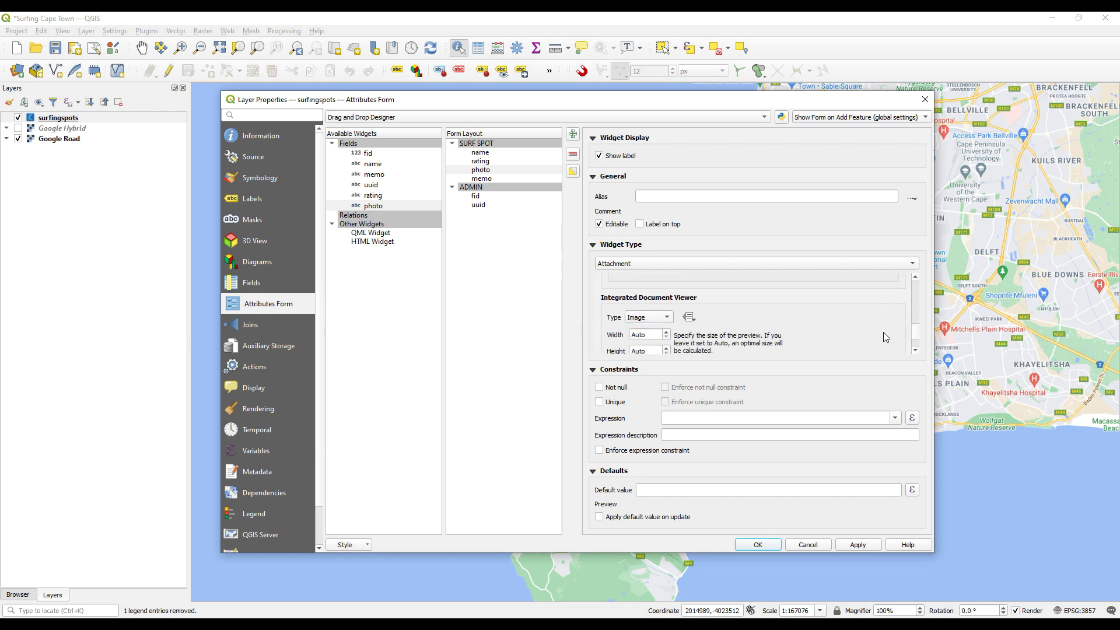
# - Hide the resource path for photo and reselect the rating field
pyautogui.moveTo(917, 341); pyautogui.dragTo(919, 315)
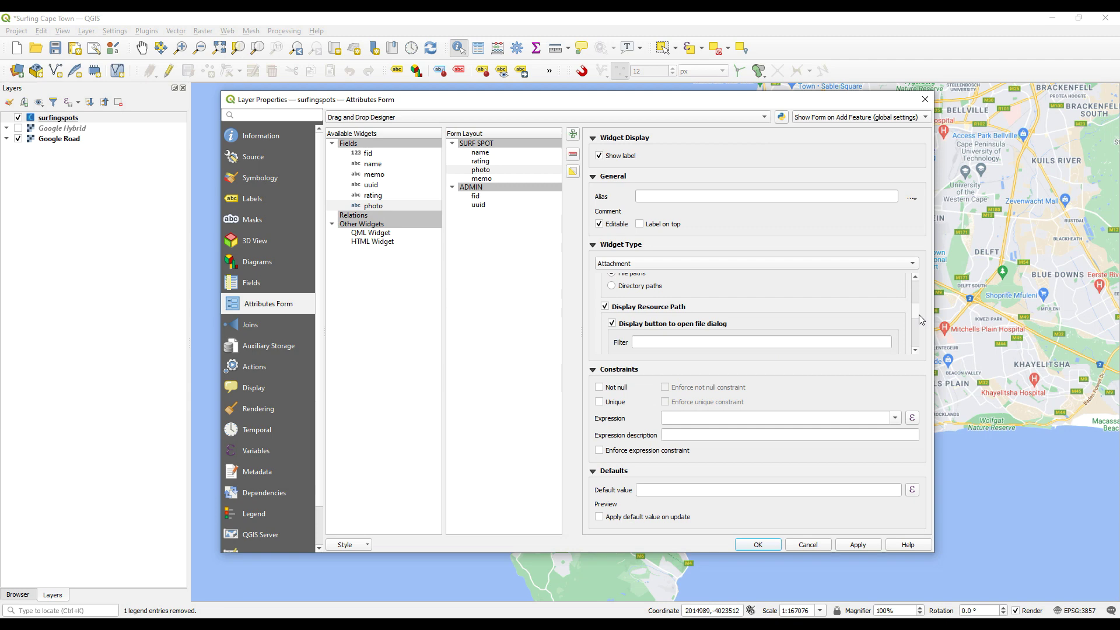
pyautogui.click(604, 309)
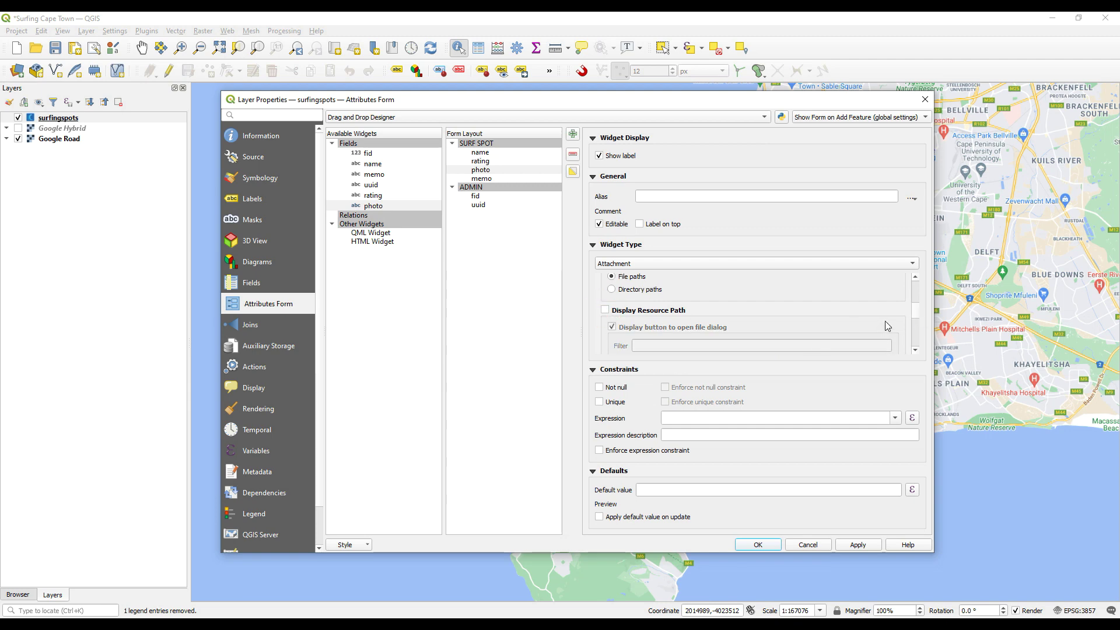
pyautogui.moveTo(913, 316); pyautogui.dragTo(918, 305)
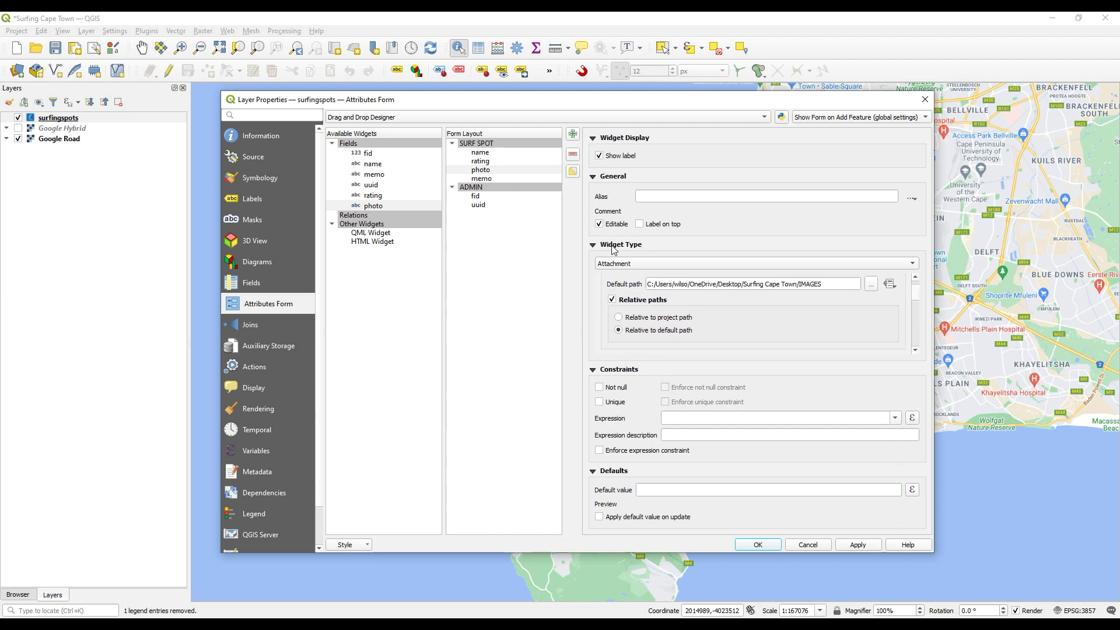
pyautogui.click(499, 164)
pyautogui.moveTo(913, 285)
pyautogui.mouseDown()
pyautogui.moveTo(909, 339)
pyautogui.moveTo(914, 301)
pyautogui.moveTo(903, 296)
pyautogui.mouseUp()
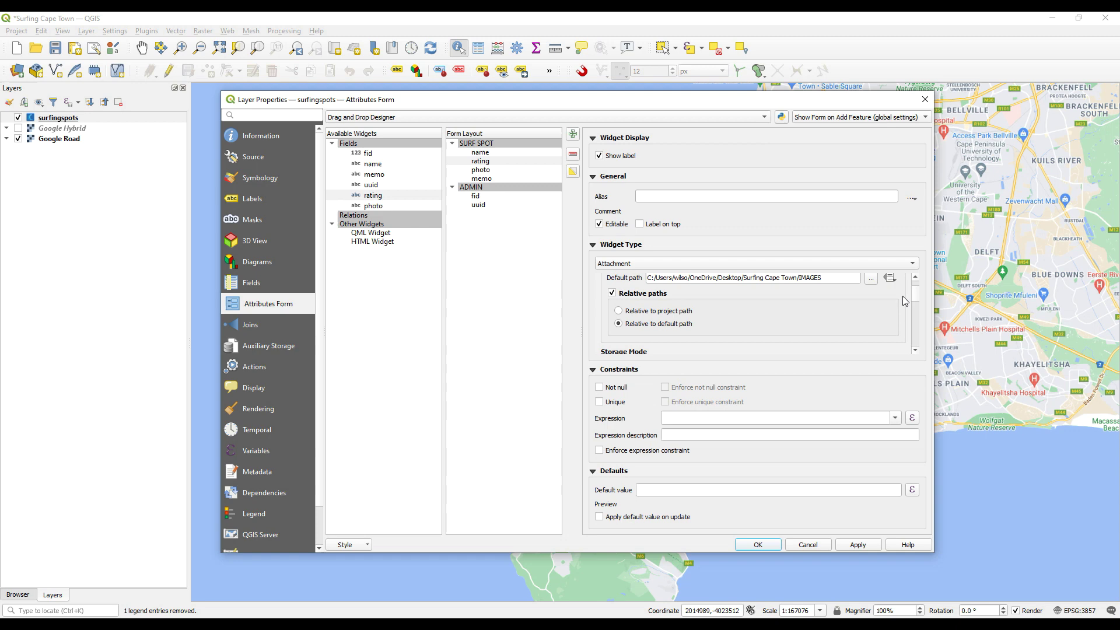
# - Hide rating's resource path, then apply and accept the Layer Properties
pyautogui.click(915, 351)
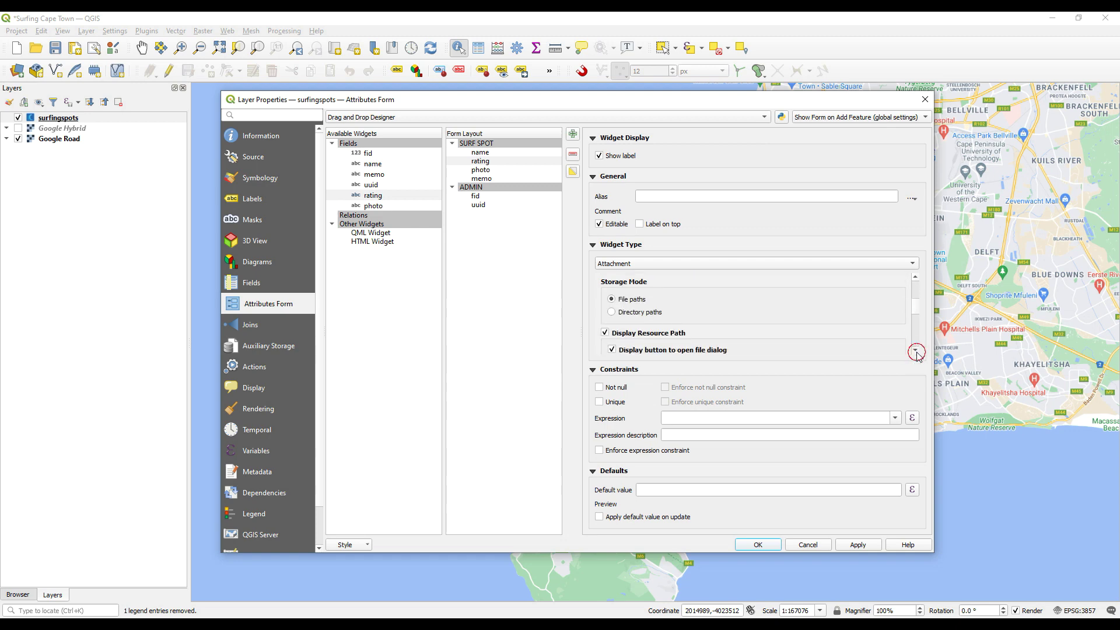
pyautogui.click(605, 297)
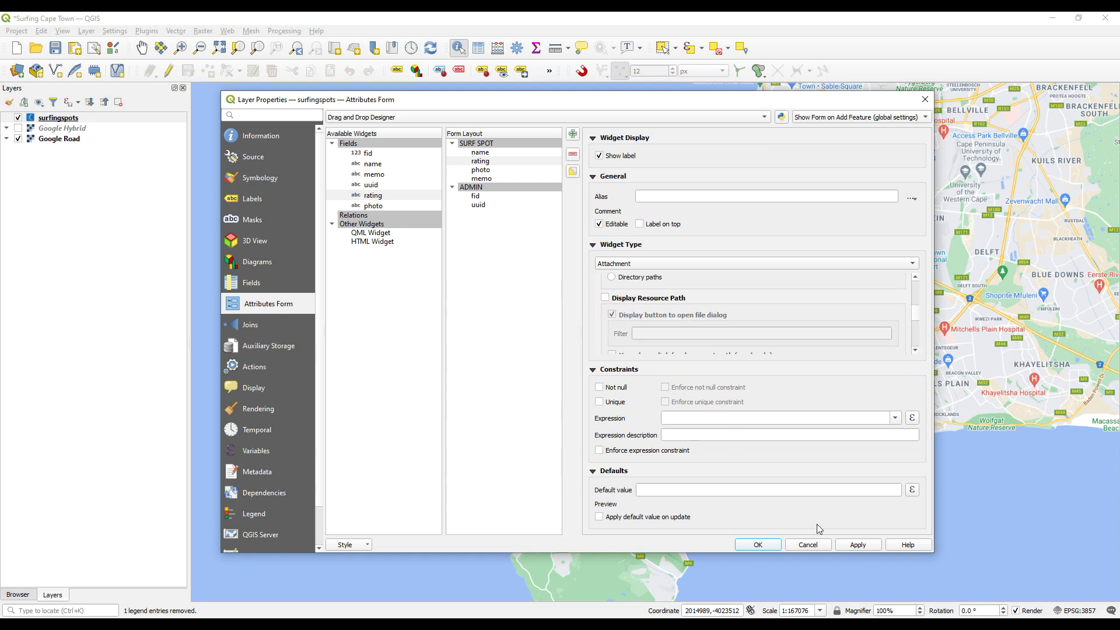
pyautogui.click(847, 547)
pyautogui.click(757, 544)
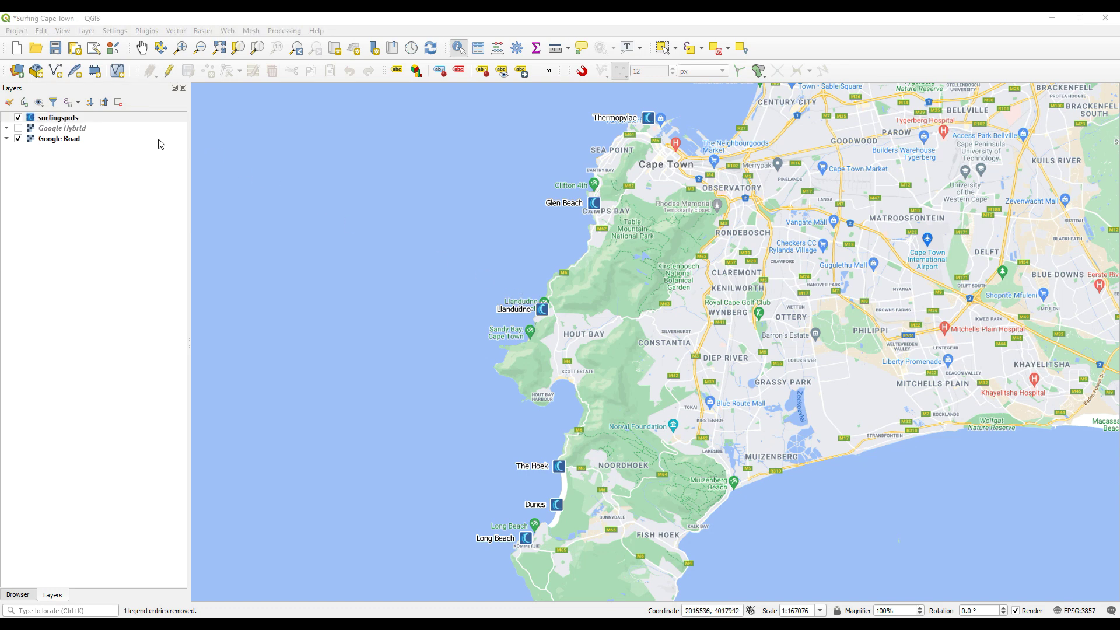
pyautogui.click(104, 119)
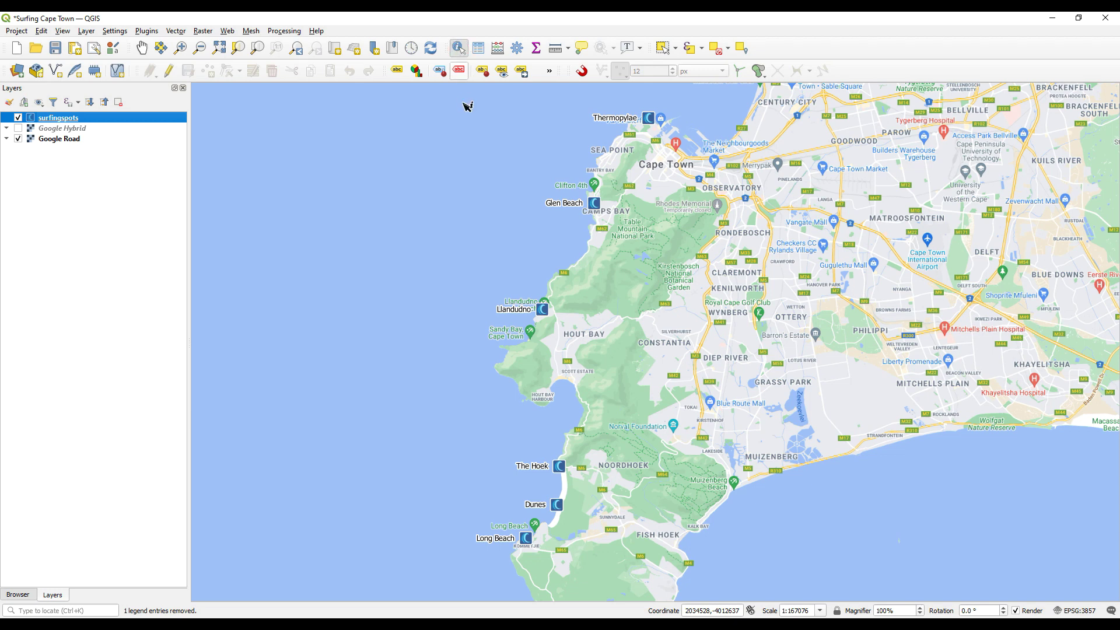
pyautogui.click(542, 309)
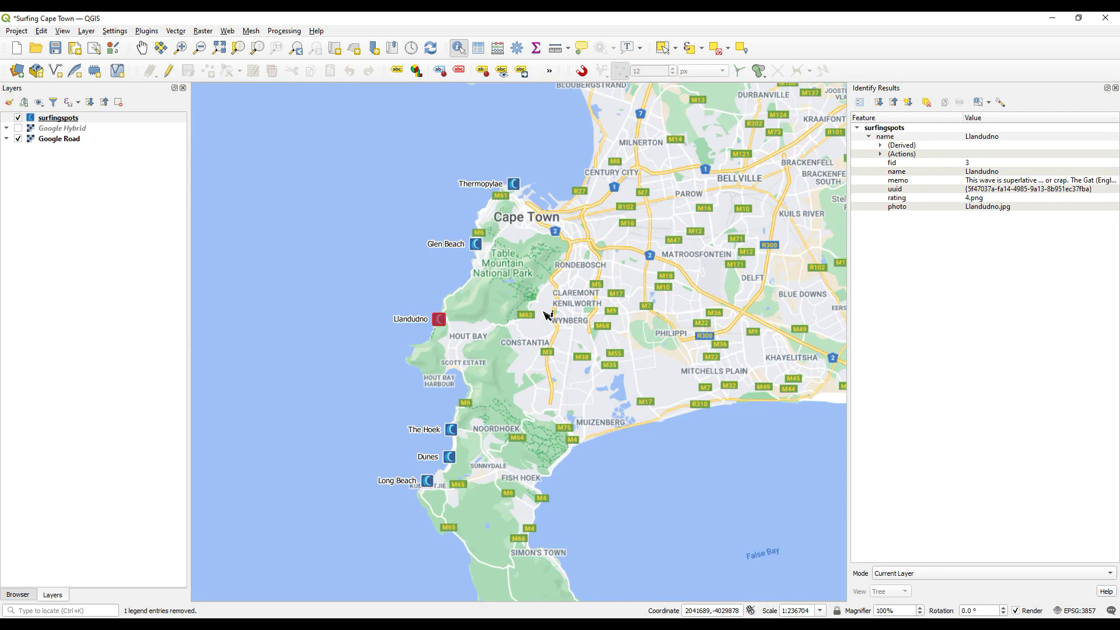
pyautogui.click(860, 102)
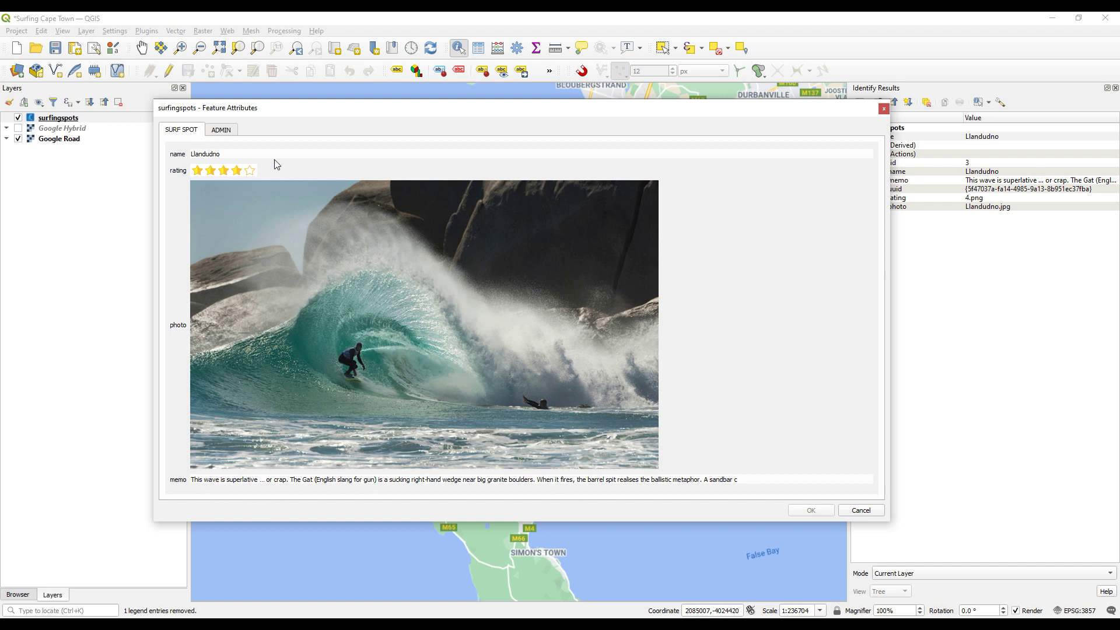
pyautogui.click(228, 134)
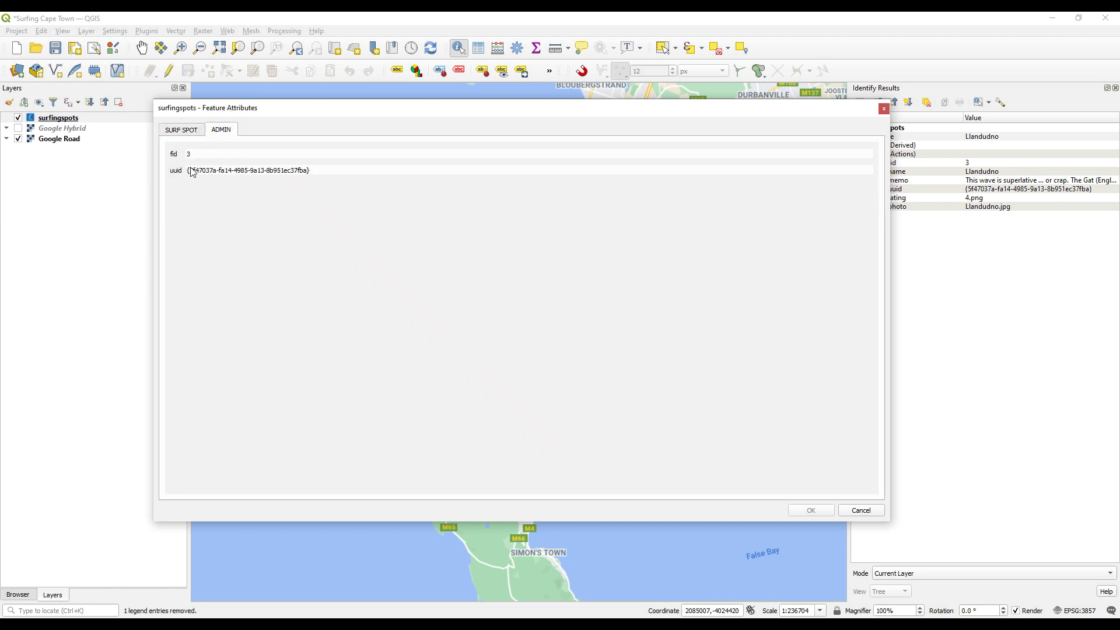
pyautogui.click(188, 133)
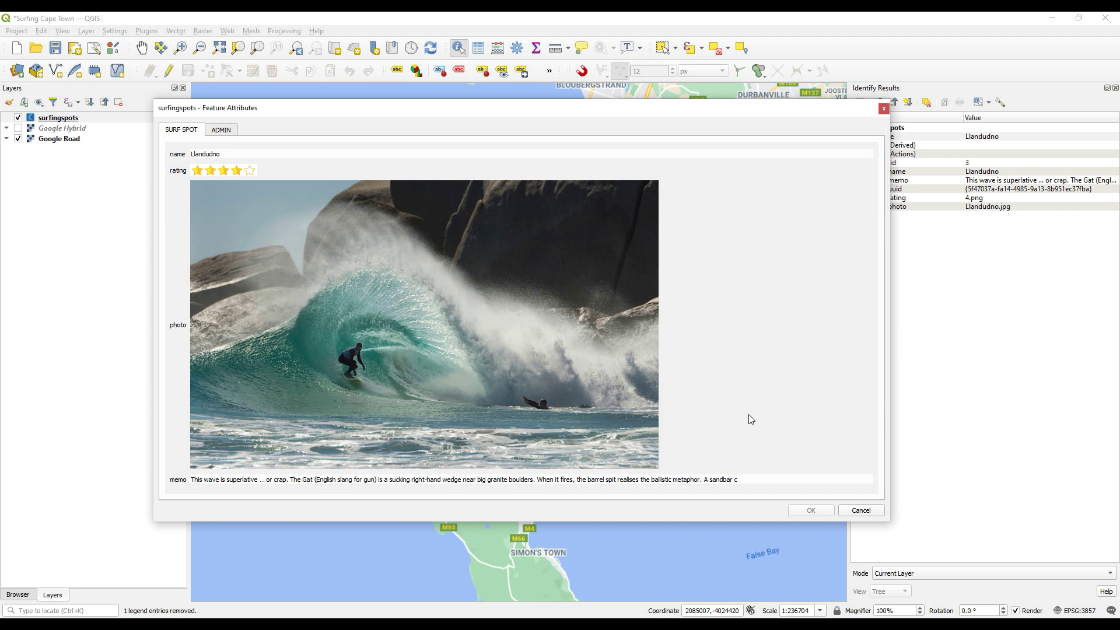
pyautogui.click(884, 108)
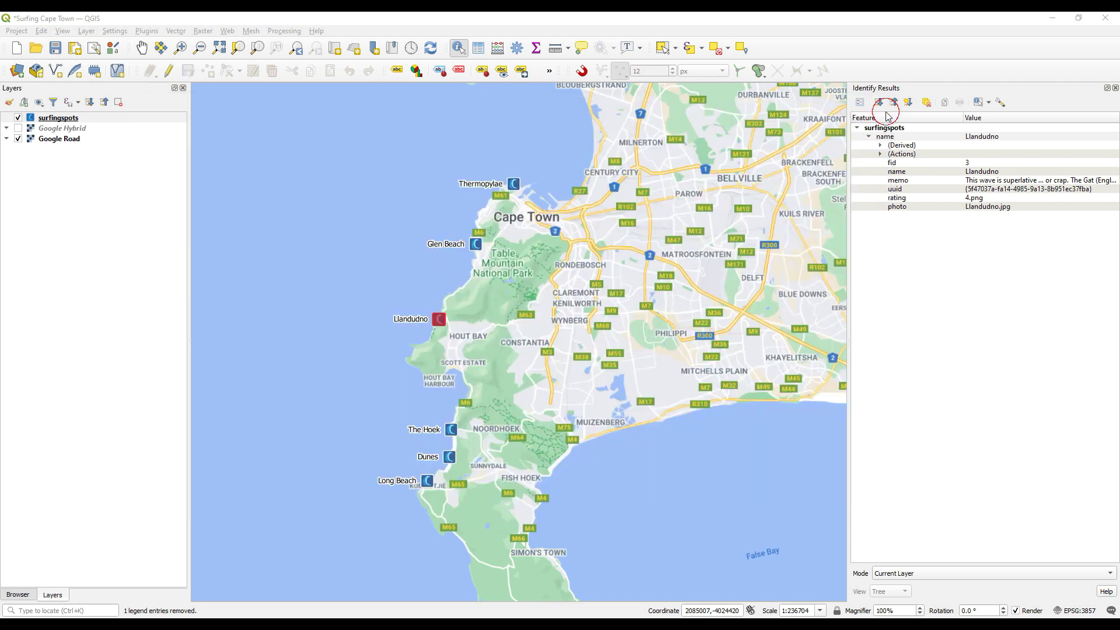
pyautogui.click(428, 482)
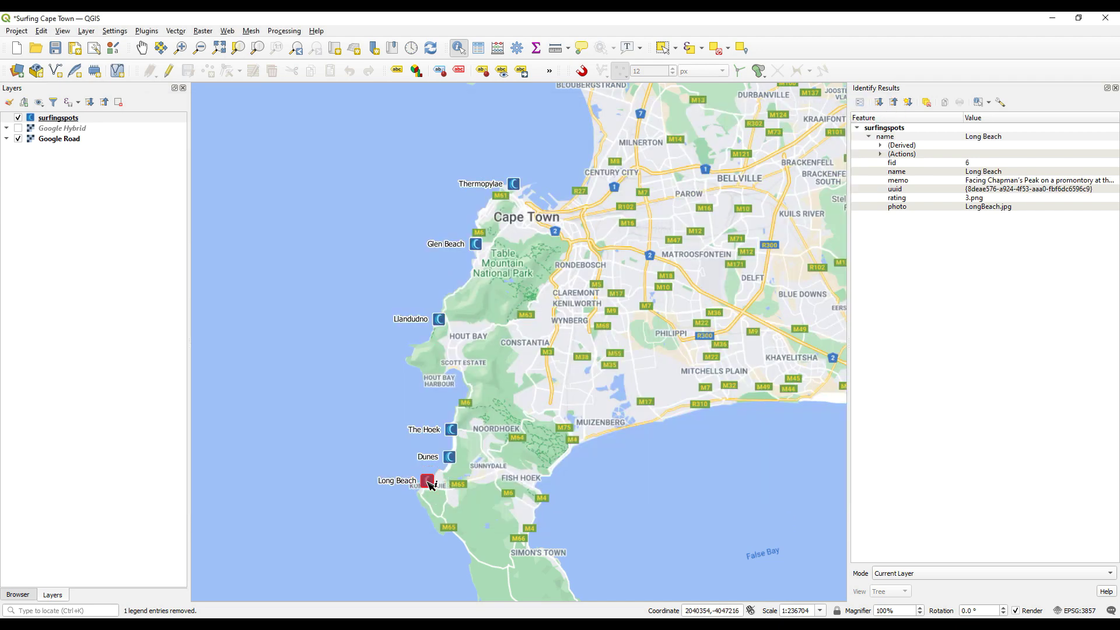
# - View the Long Beach and Dunes feature forms, enlarging the Dunes form
pyautogui.click(859, 102)
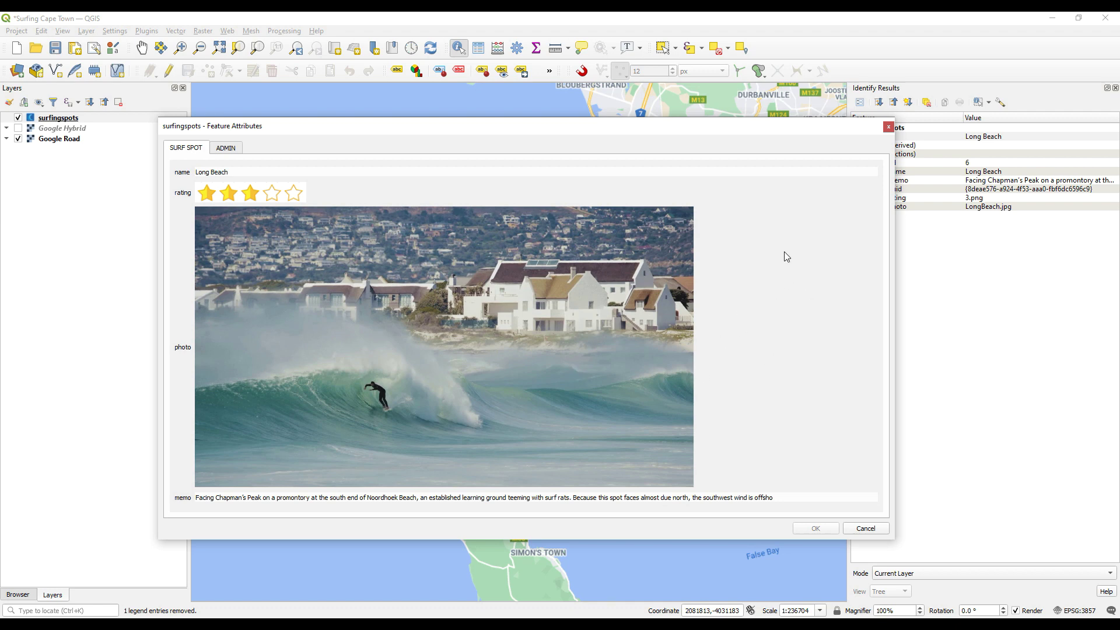
pyautogui.click(888, 127)
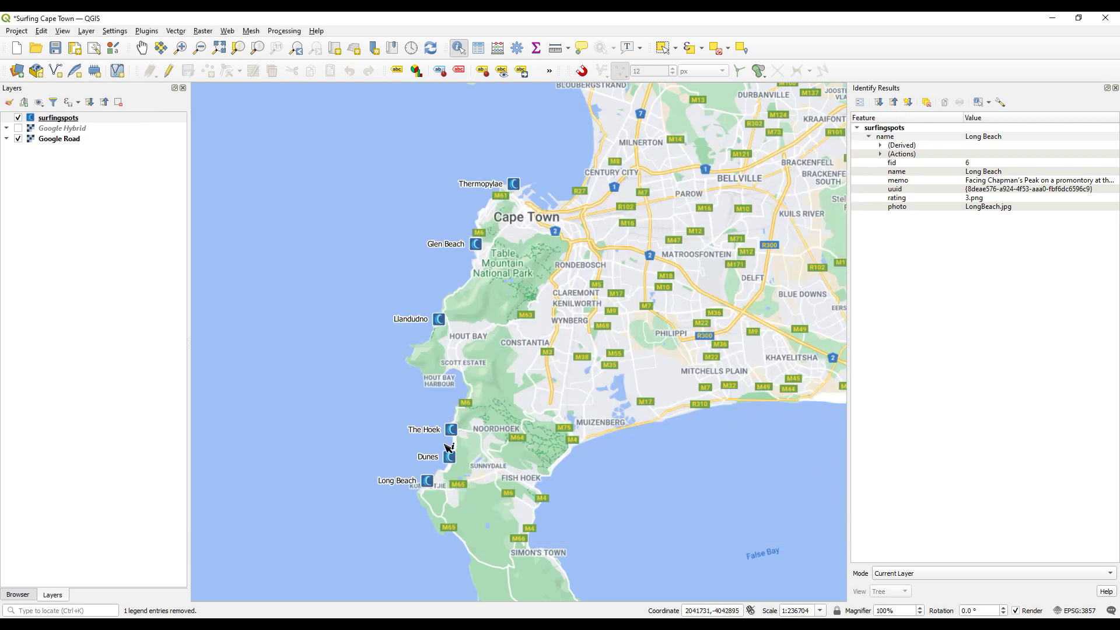
pyautogui.click(451, 461)
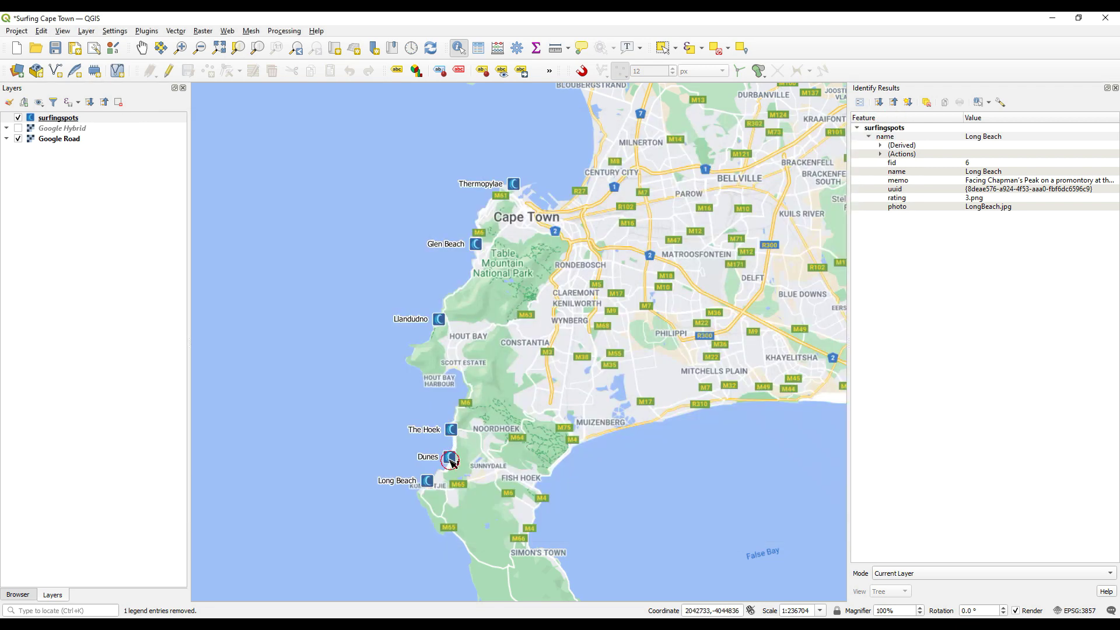
pyautogui.click(858, 105)
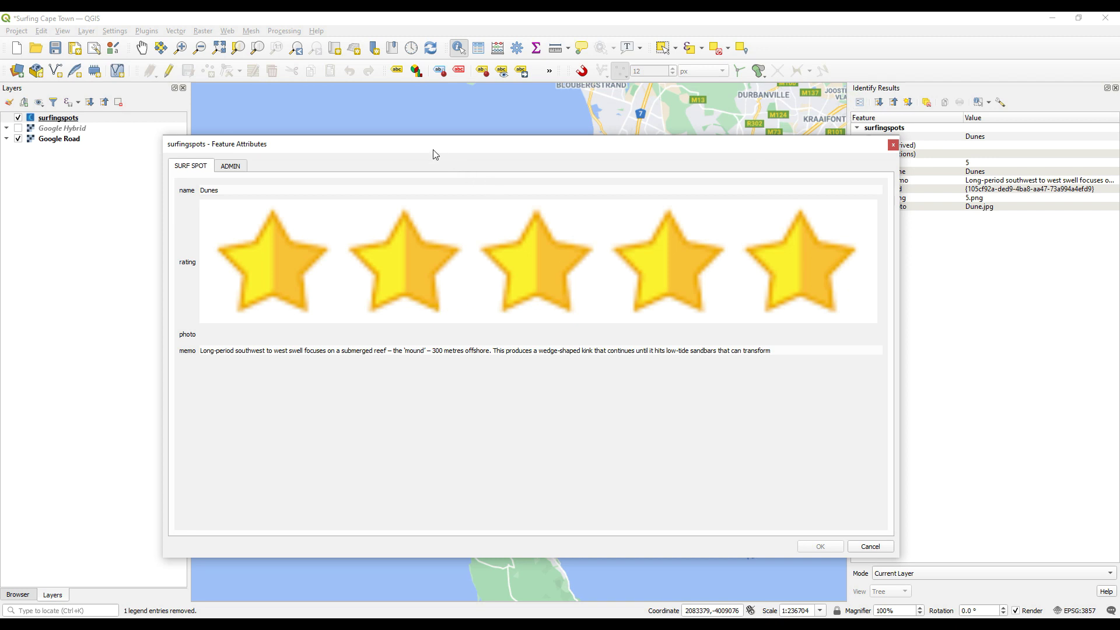
pyautogui.moveTo(433, 149); pyautogui.dragTo(388, 115)
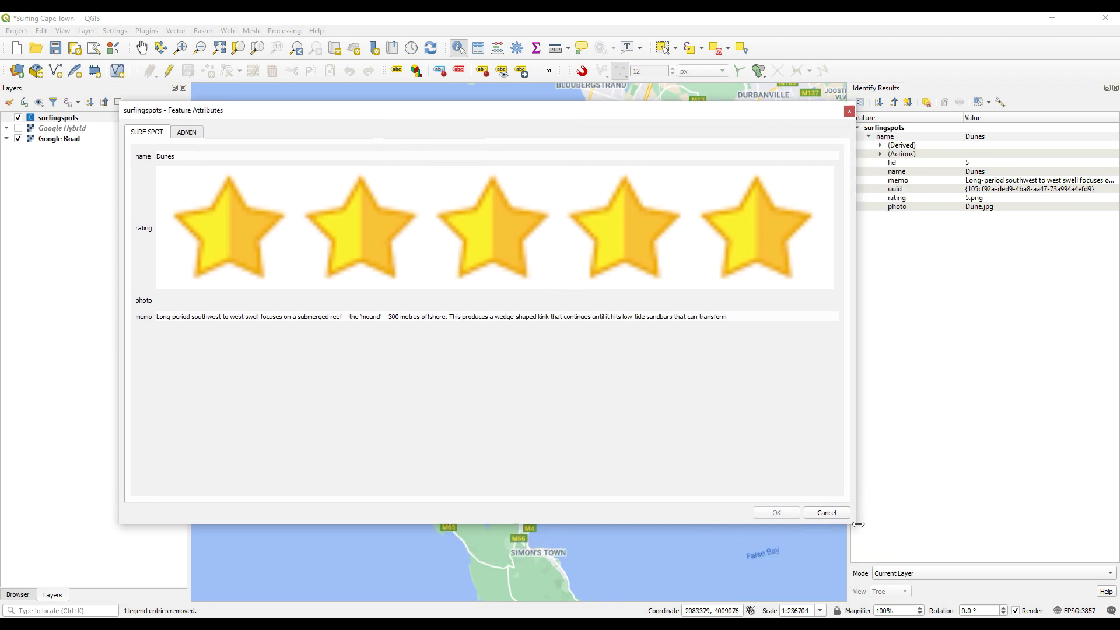
pyautogui.moveTo(856, 525); pyautogui.dragTo(876, 608)
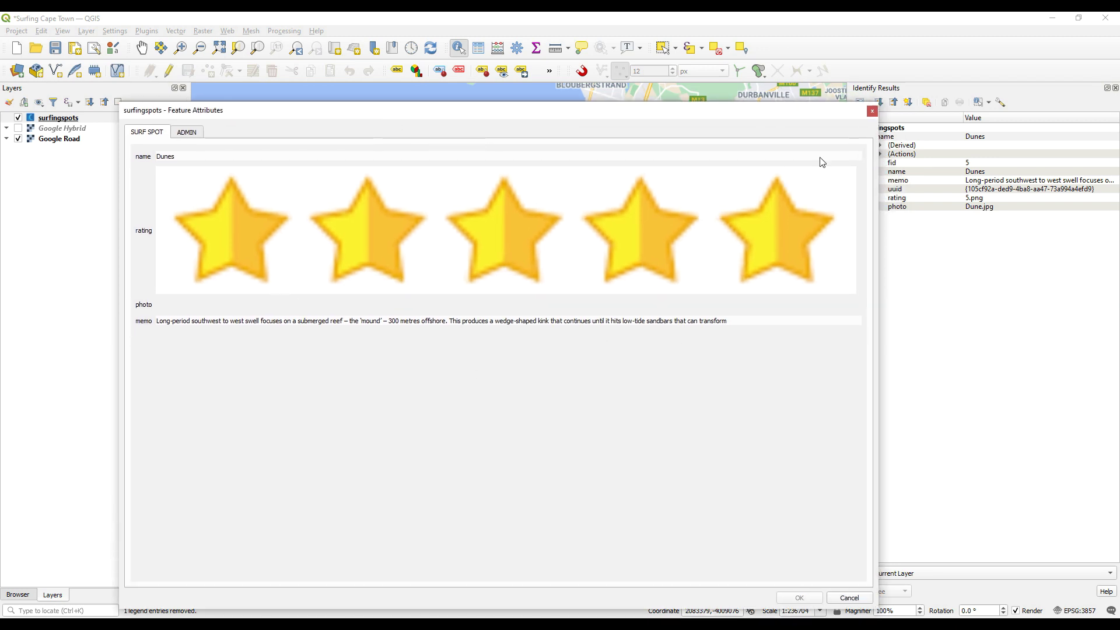
pyautogui.click(872, 111)
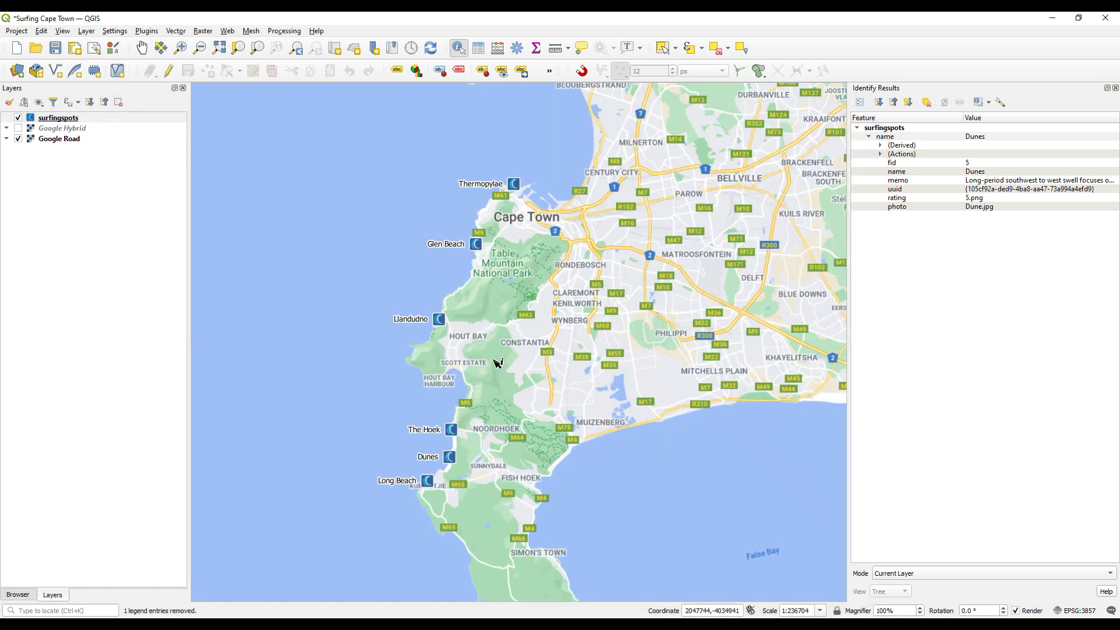
# - Identify Glen Beach and The Hoek and view each one's feature form
pyautogui.click(476, 244)
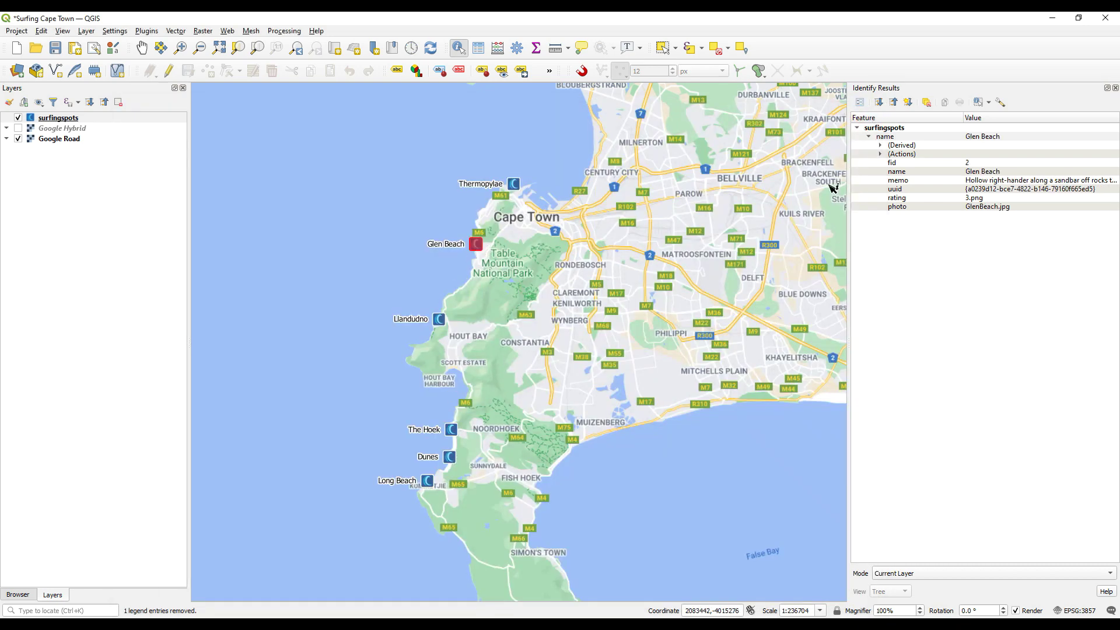
pyautogui.click(859, 102)
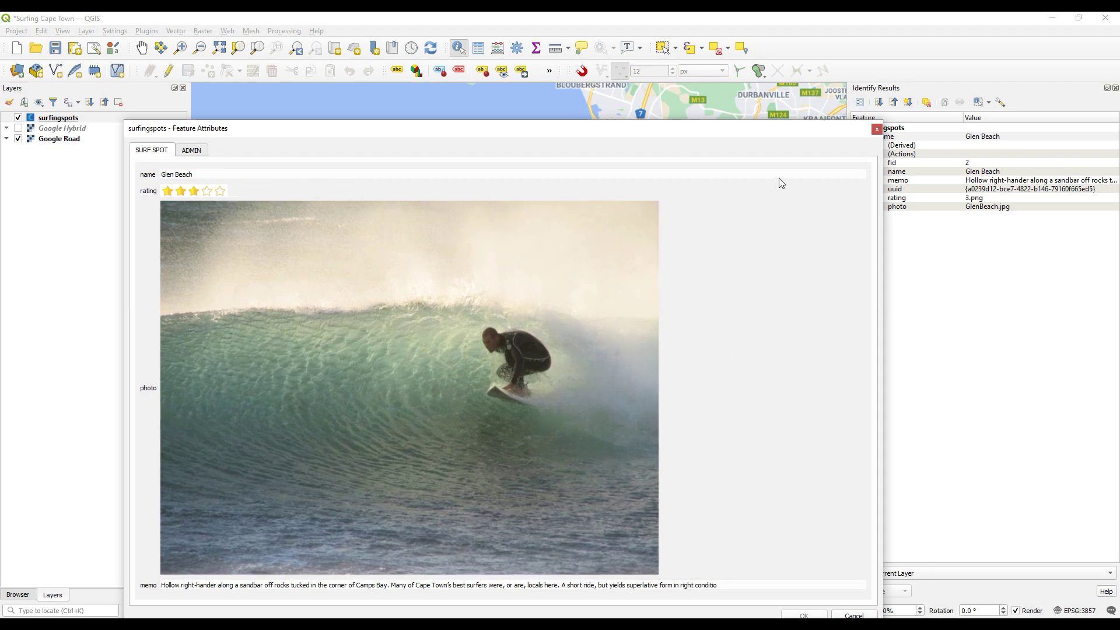
pyautogui.click(878, 130)
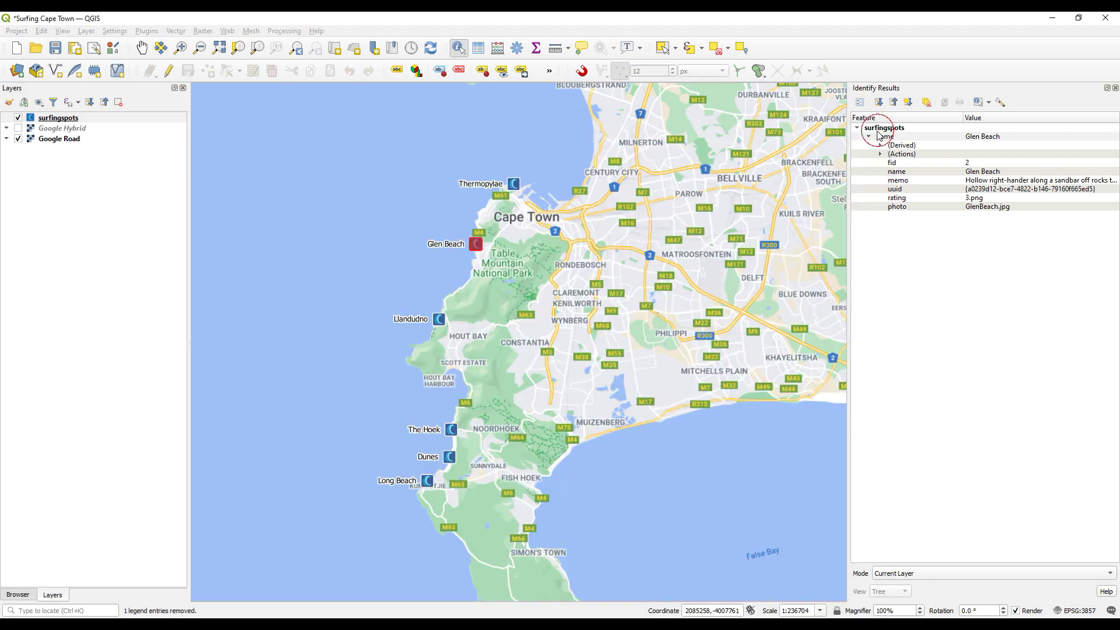
pyautogui.click(451, 430)
pyautogui.click(861, 104)
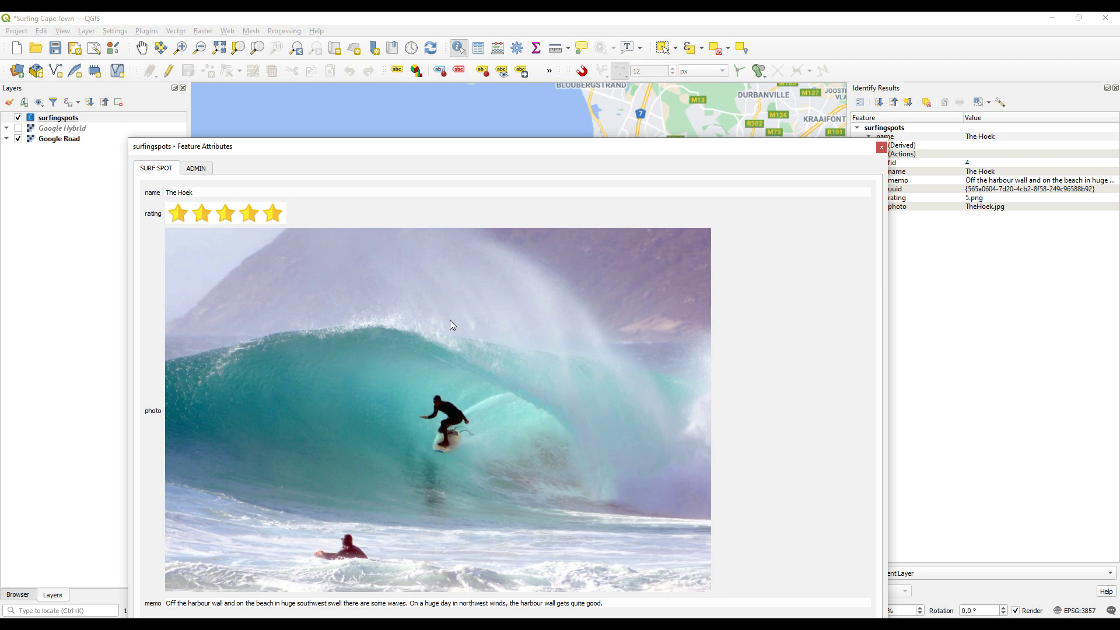
pyautogui.click(881, 147)
pyautogui.rightClick(103, 118)
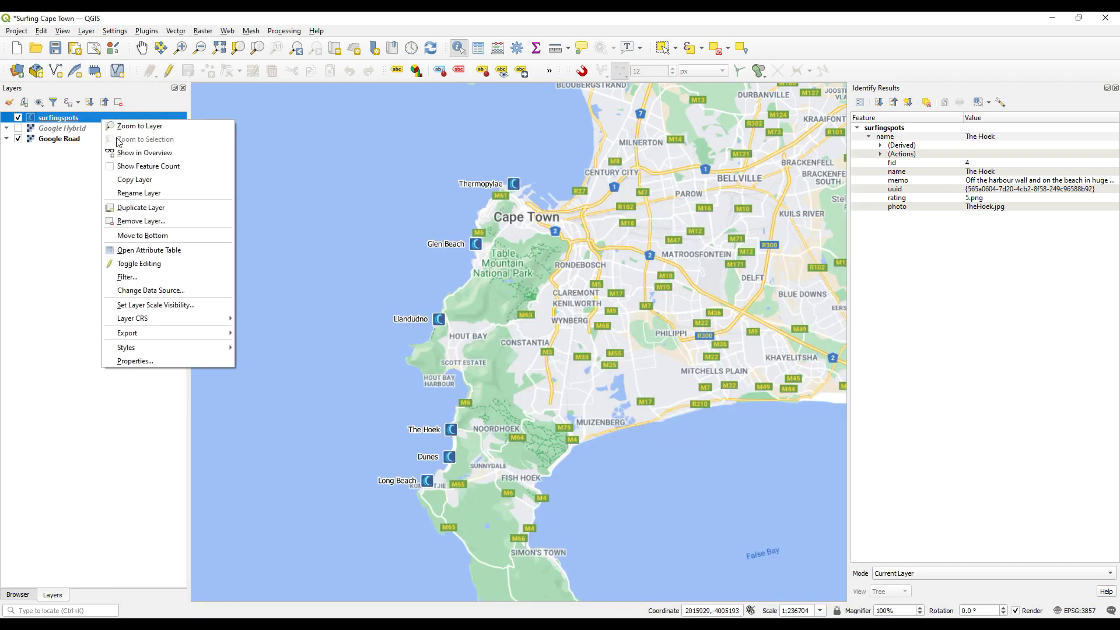
# - In the surfingspots Attributes Form, move memo under name and photo above rating, then apply
pyautogui.click(168, 361)
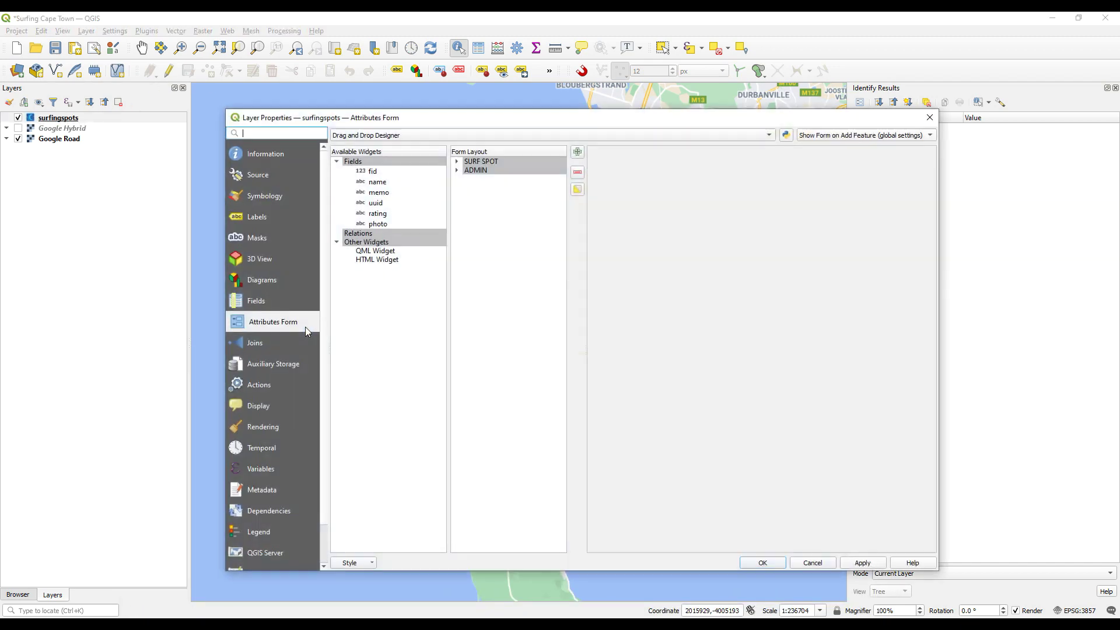
pyautogui.click(457, 162)
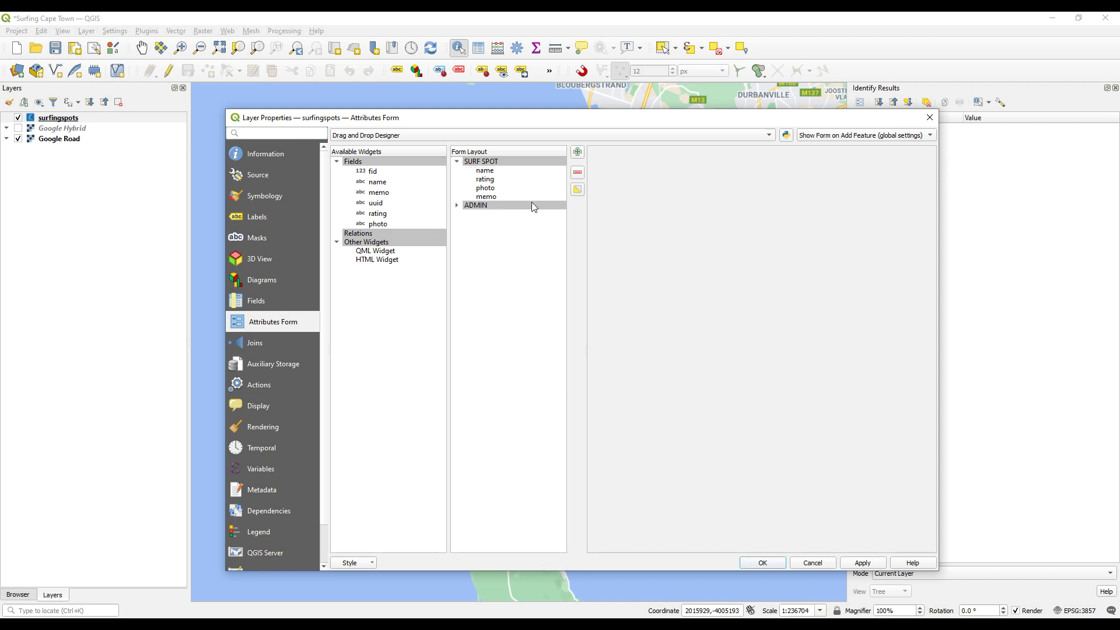
pyautogui.click(500, 197)
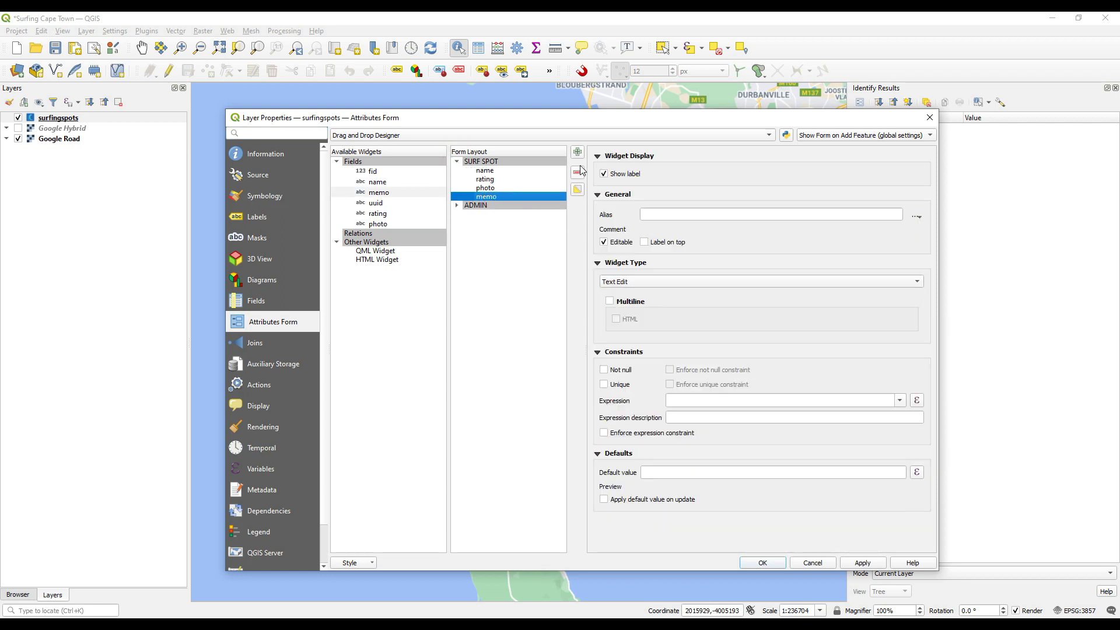
pyautogui.moveTo(505, 195); pyautogui.dragTo(520, 177)
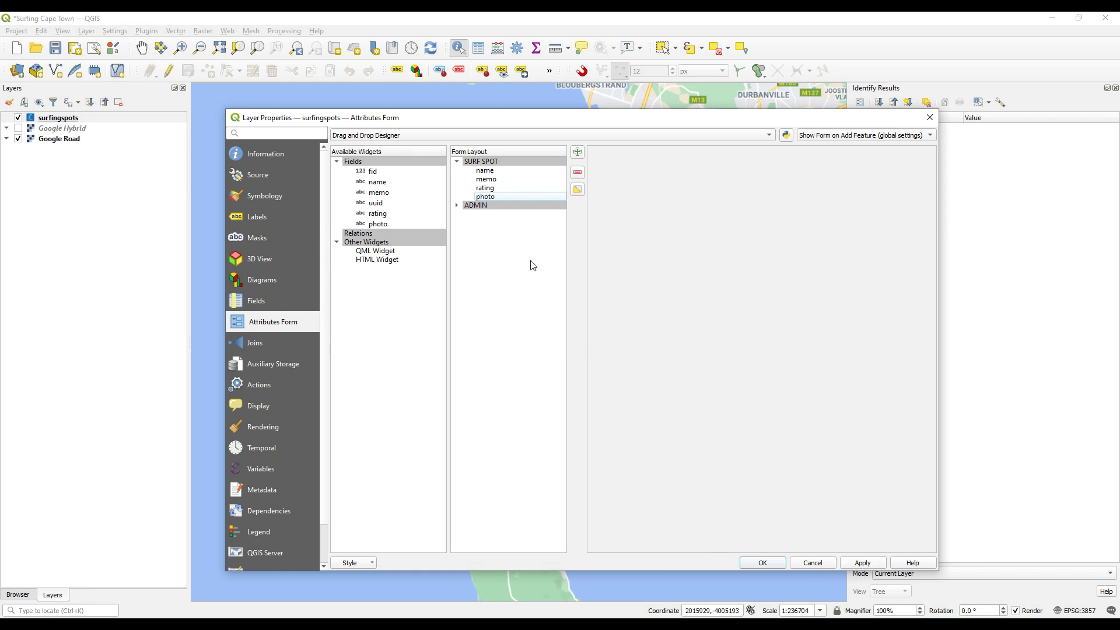
pyautogui.moveTo(502, 198); pyautogui.dragTo(505, 187)
pyautogui.click(863, 564)
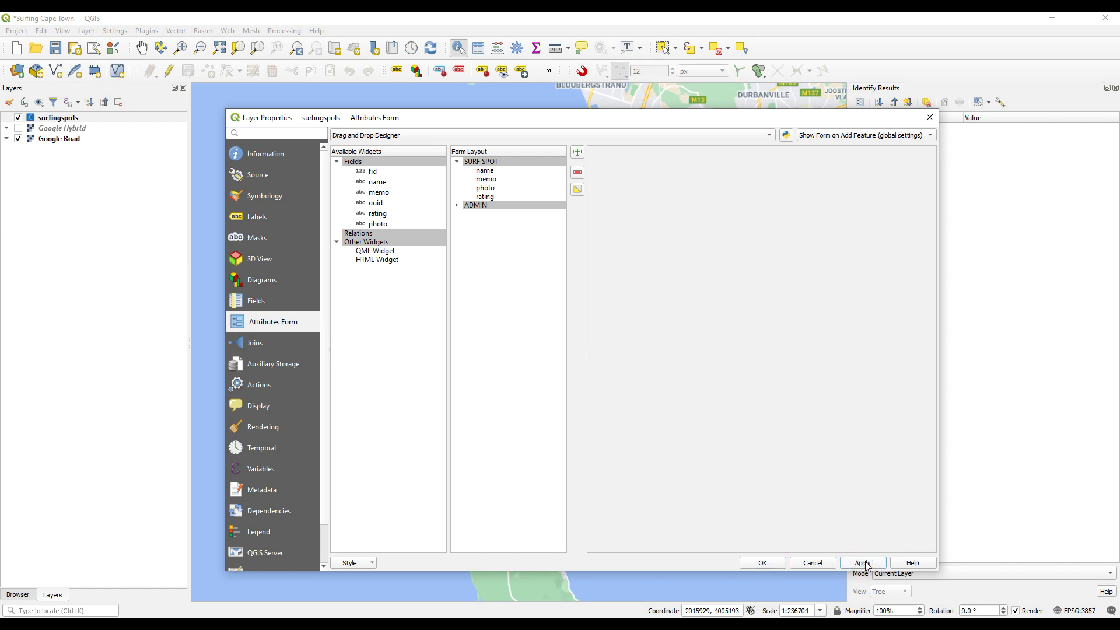
pyautogui.click(763, 563)
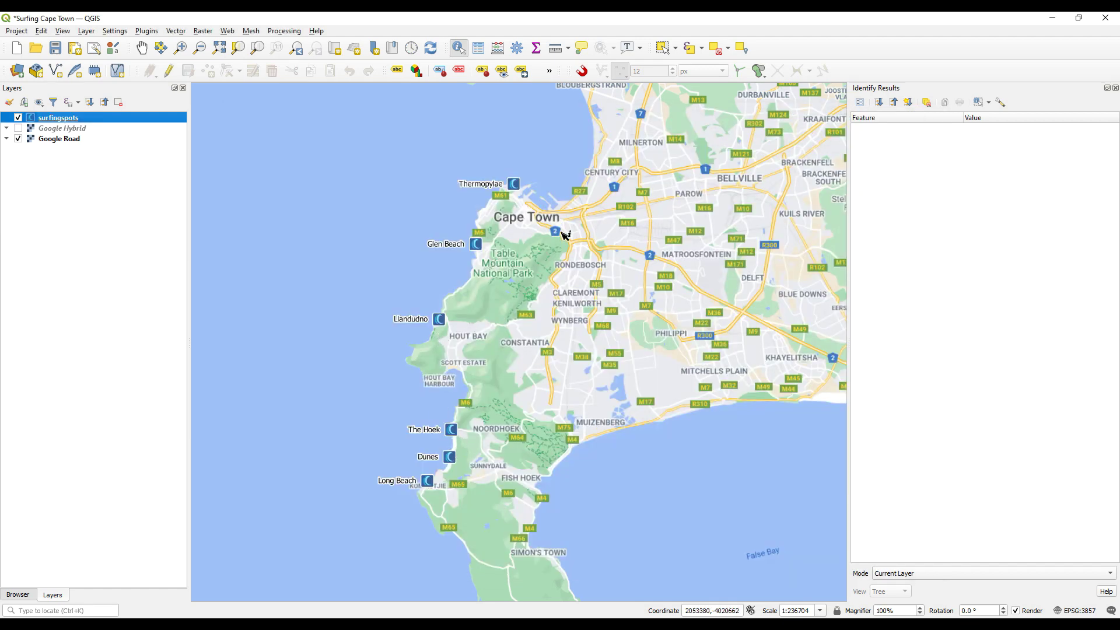
# - Check Thermopylae's feature form shows name, memo, photo, then a three-star rating
pyautogui.click(513, 186)
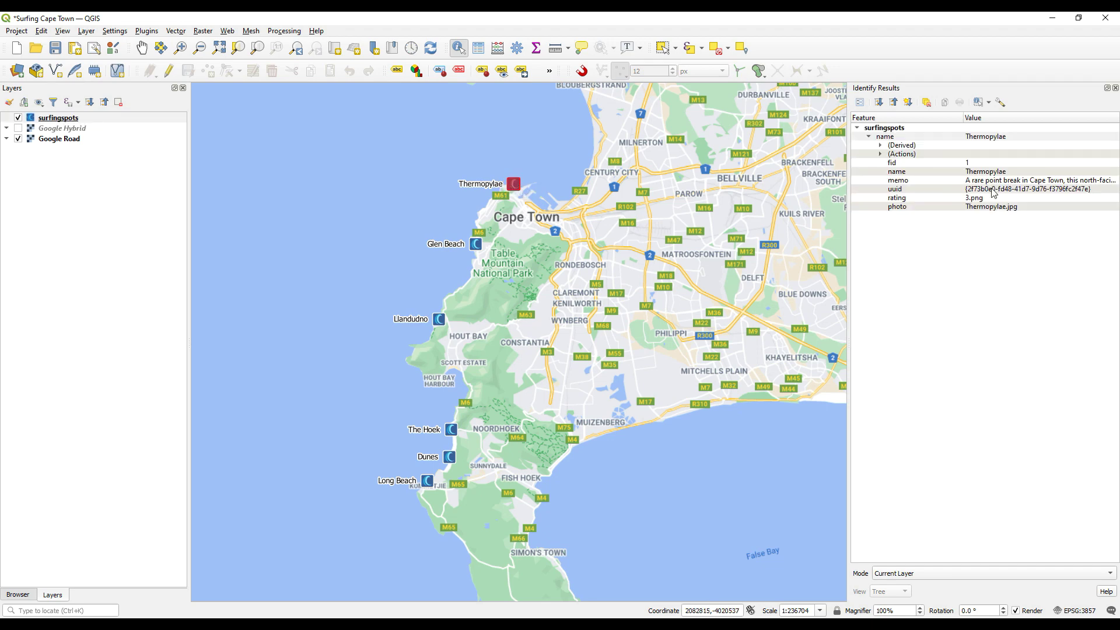
pyautogui.click(859, 102)
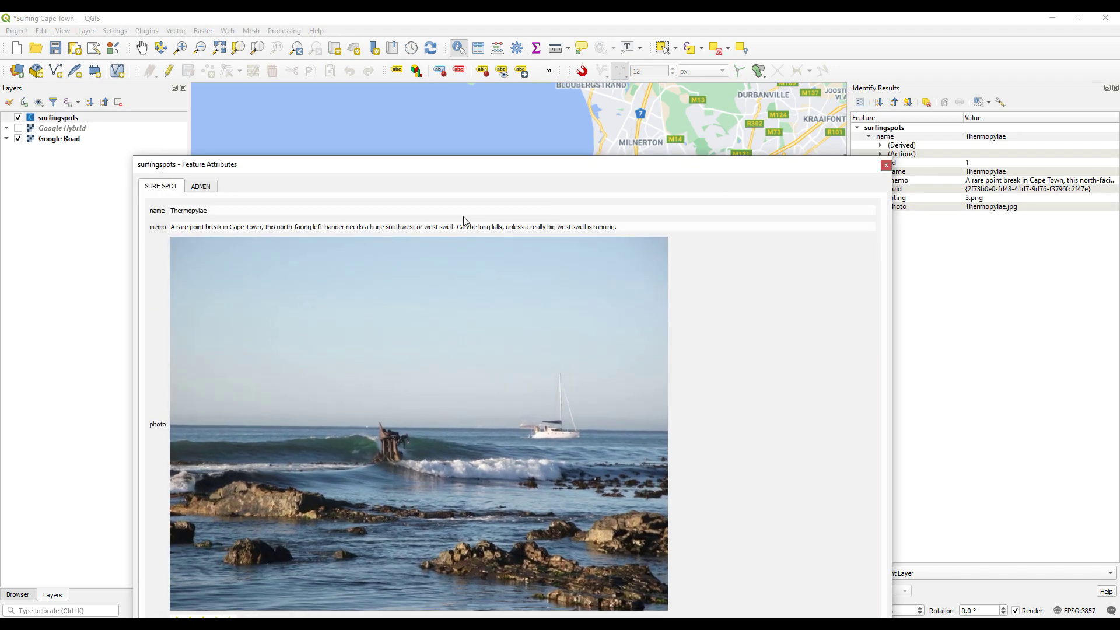
pyautogui.moveTo(423, 170); pyautogui.dragTo(432, 100)
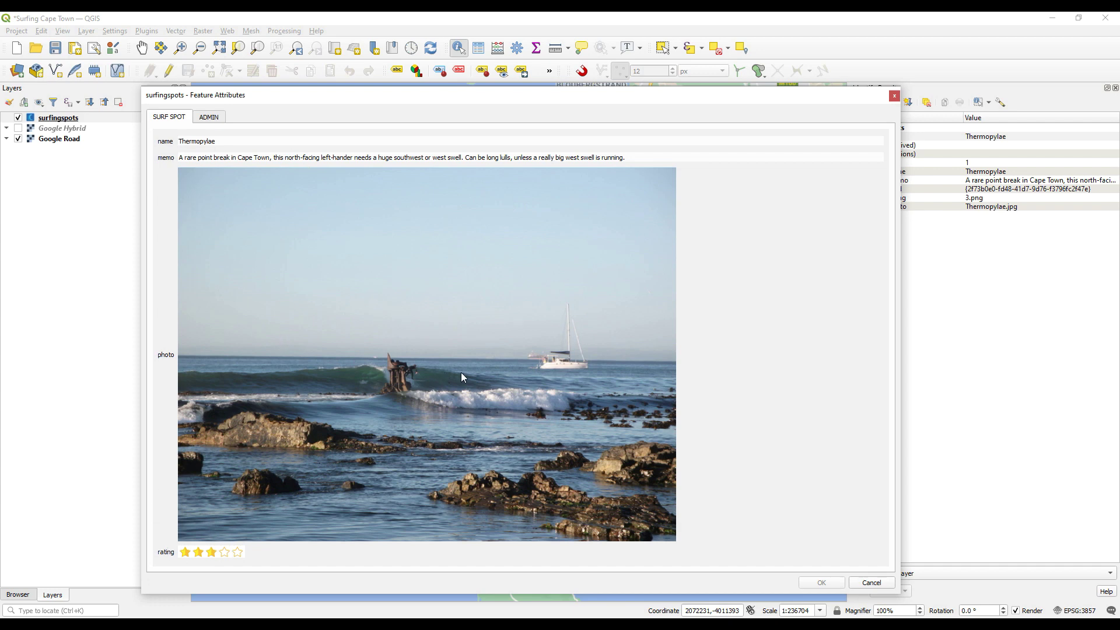
pyautogui.click(895, 96)
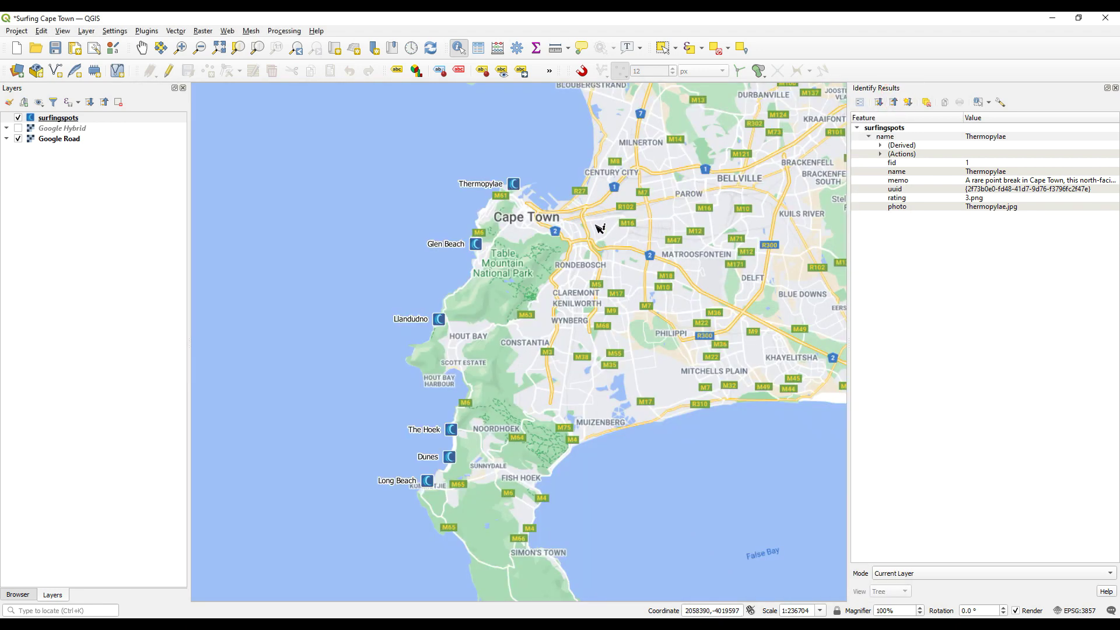